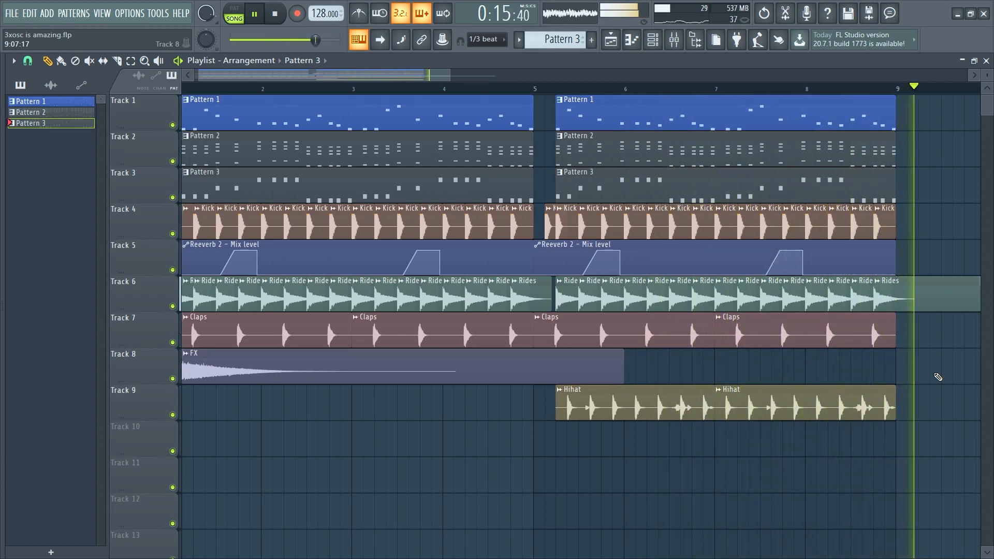
Stop the playback of the finished demo arrangement
{"action": "key", "text": "space"}
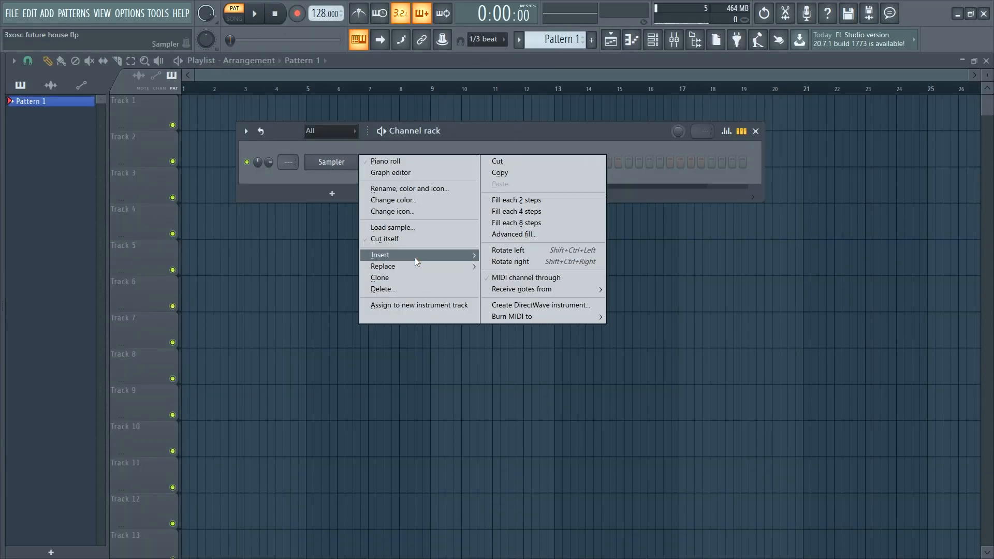
Insert a 3x Osc channel into the channel rack and play its chord notes in the piano roll
{"action": "mouse_move", "coordinate": [415, 257]}
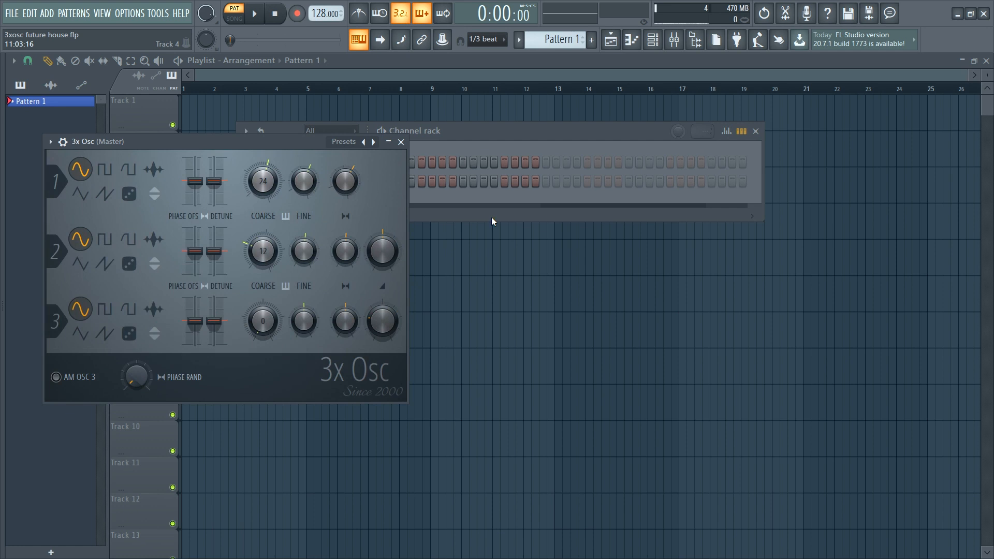
{"action": "left_click_drag", "start_coordinate": [532, 132], "coordinate": [607, 124]}
{"action": "right_click", "coordinate": [434, 149]}
{"action": "left_click", "coordinate": [467, 153]}
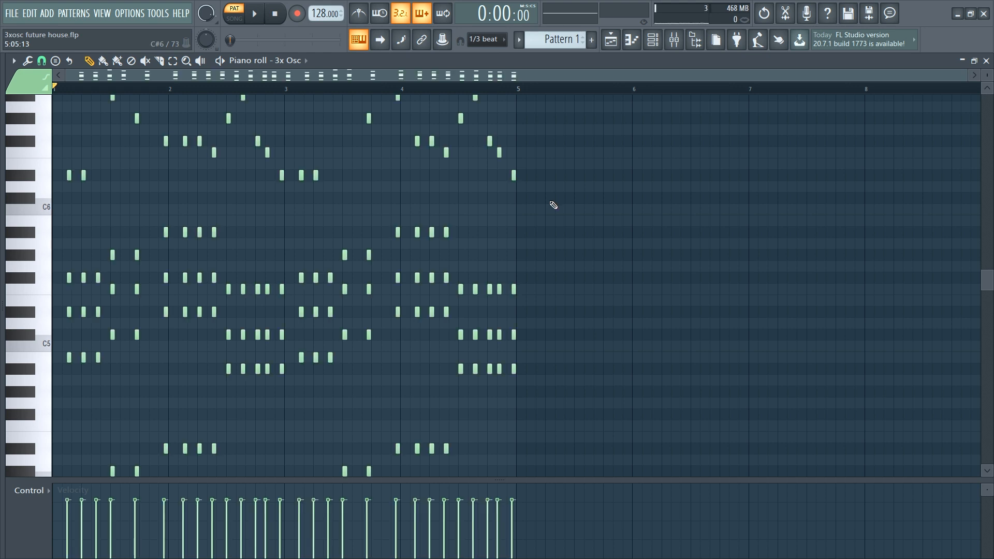
{"action": "key", "text": "space"}
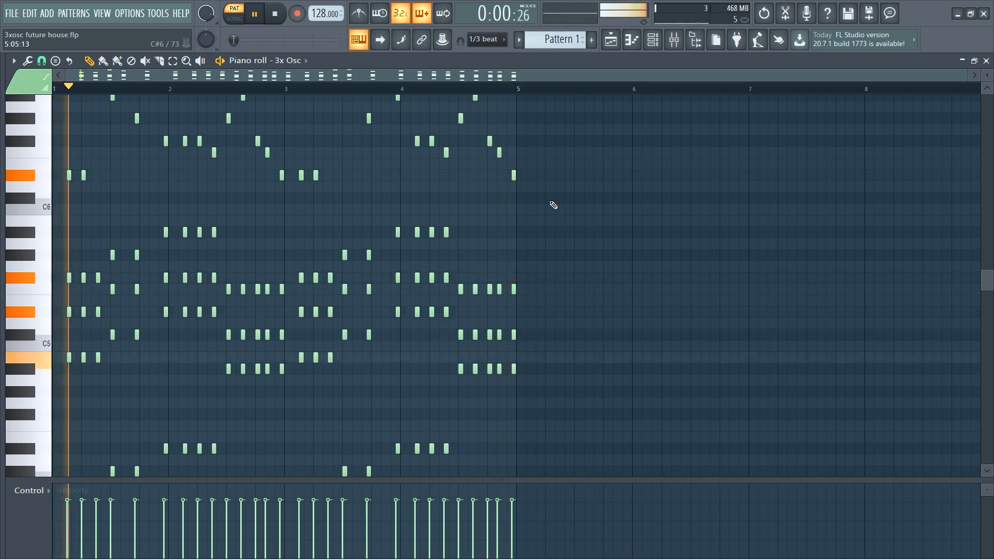
{"action": "key", "text": "space"}
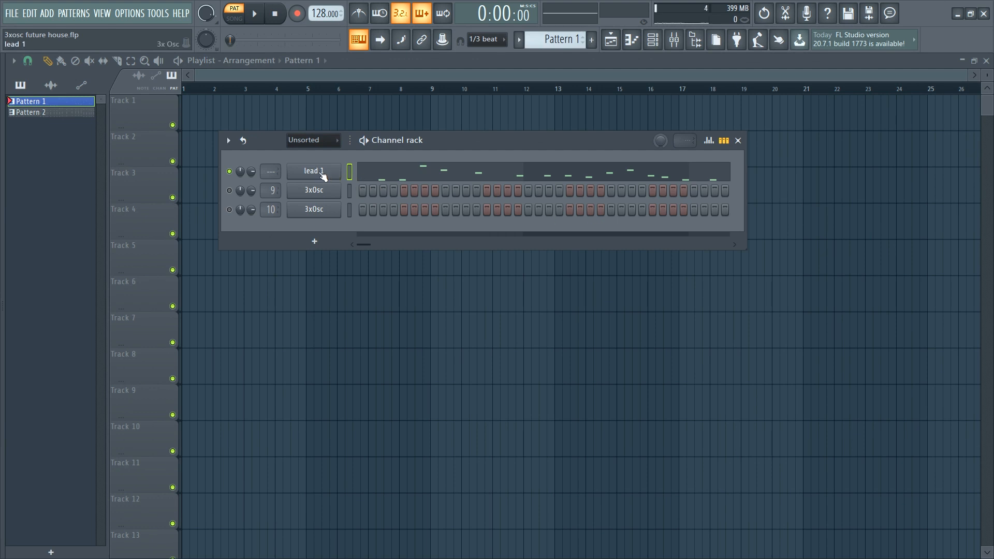
Open the lead 1 channel's 3x Osc and set all three oscillators to the saw waveform
{"action": "left_click_drag", "start_coordinate": [492, 145], "coordinate": [509, 135]}
{"action": "left_click", "coordinate": [340, 167]}
{"action": "left_click_drag", "start_coordinate": [479, 176], "coordinate": [339, 144]}
{"action": "left_click", "coordinate": [295, 225]}
{"action": "left_click", "coordinate": [294, 295]}
{"action": "left_click", "coordinate": [295, 366]}
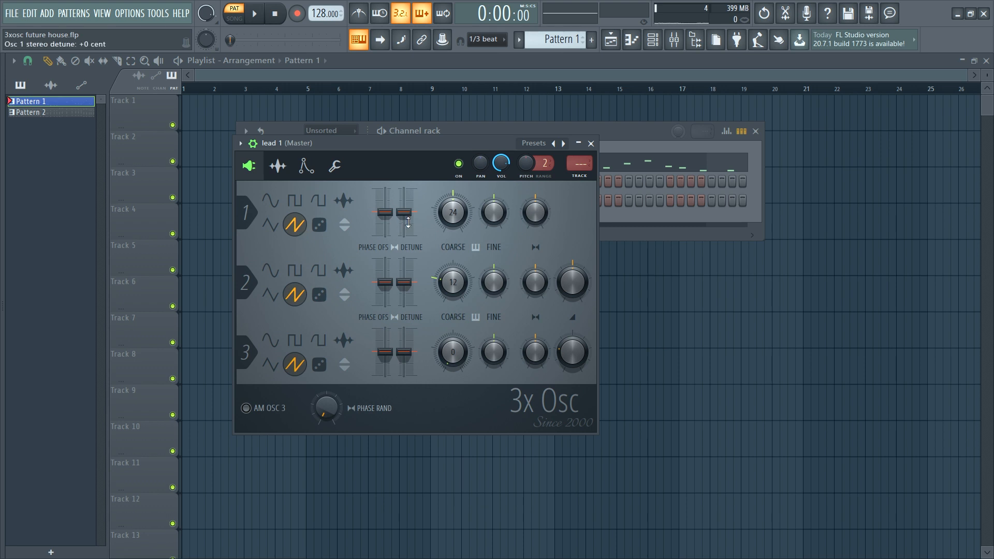
In lead 1, raise oscillator 1's stereo detune, lower oscillator 2's, and raise oscillator 3's to about +25 cents, previewing the pattern
{"action": "key", "text": "e"}
{"action": "left_click_drag", "start_coordinate": [433, 147], "coordinate": [478, 137]}
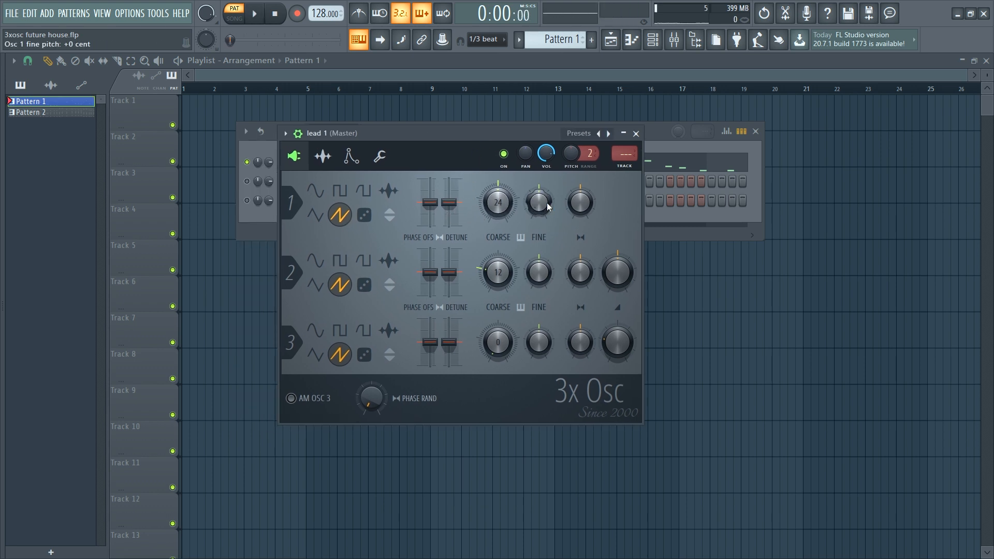
{"action": "left_click_drag", "start_coordinate": [449, 203], "coordinate": [449, 194]}
{"action": "key", "text": "space"}
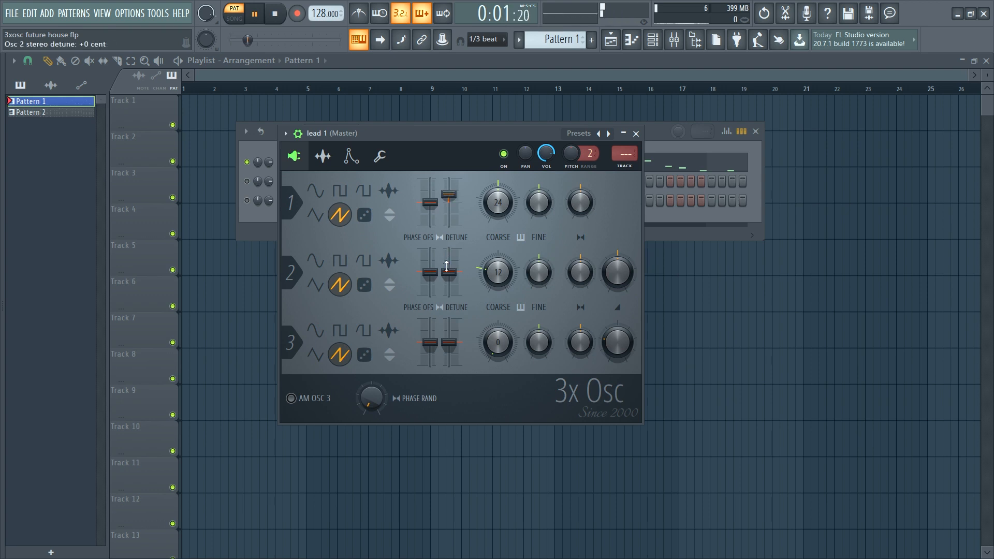
{"action": "key", "text": "space"}
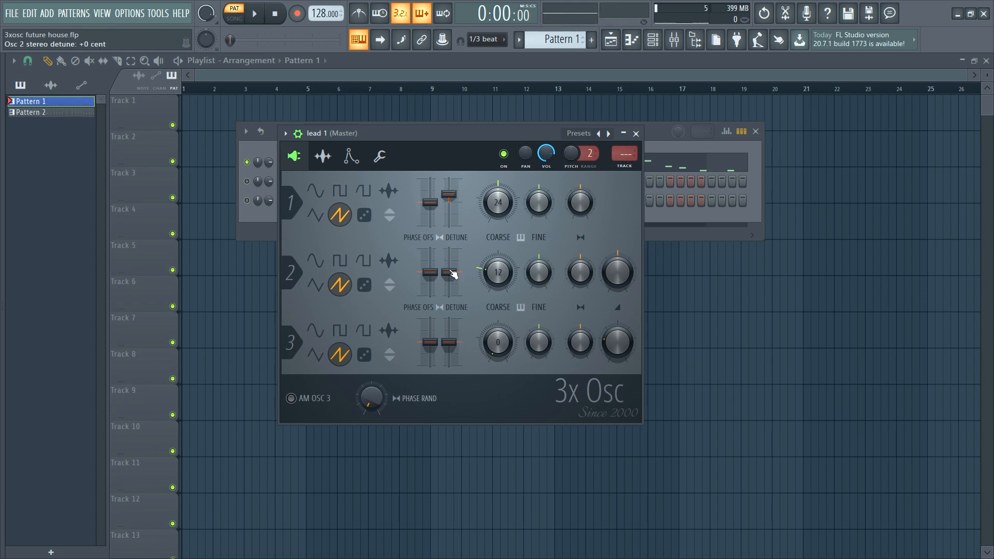
{"action": "key", "text": "space"}
{"action": "left_click_drag", "start_coordinate": [453, 276], "coordinate": [454, 283]}
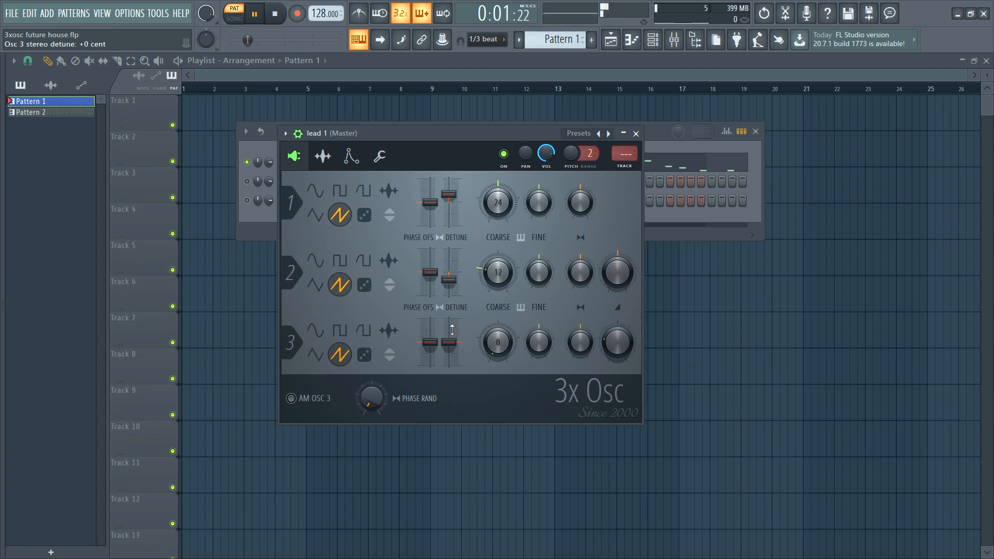
{"action": "left_click_drag", "start_coordinate": [453, 351], "coordinate": [453, 339]}
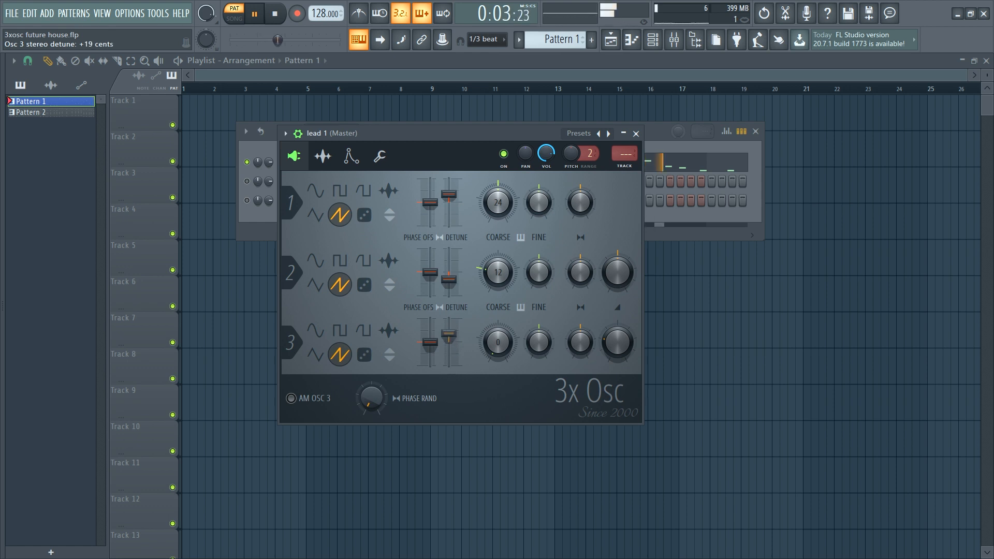
{"action": "key", "text": "space"}
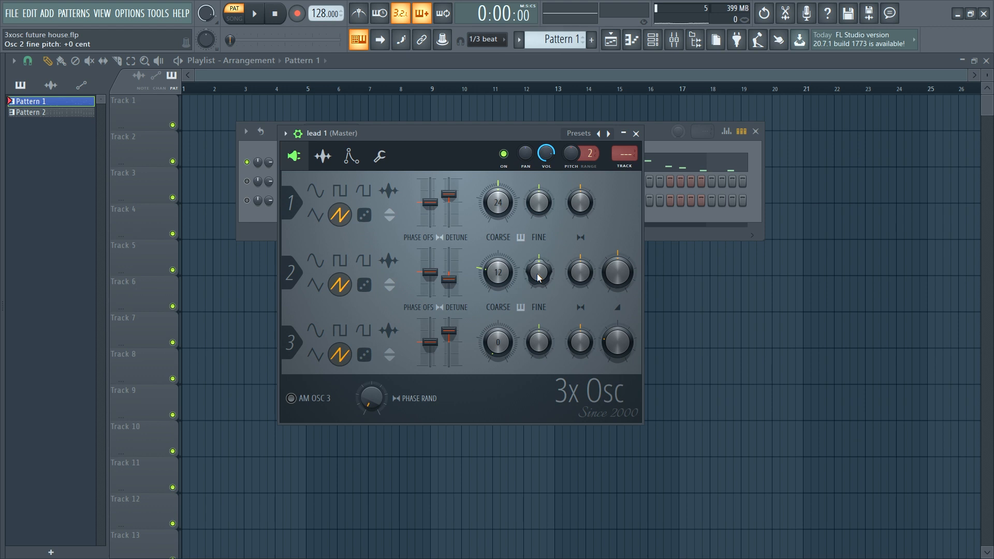
Offset the fine pitch of lead 1's oscillators 2 and 3 in opposite directions and preview the sound
{"action": "mouse_move", "coordinate": [539, 278]}
{"action": "left_mouse_down"}
{"action": "mouse_move", "coordinate": [539, 265]}
{"action": "mouse_move", "coordinate": [538, 275]}
{"action": "left_mouse_up"}
{"action": "key", "text": "space"}
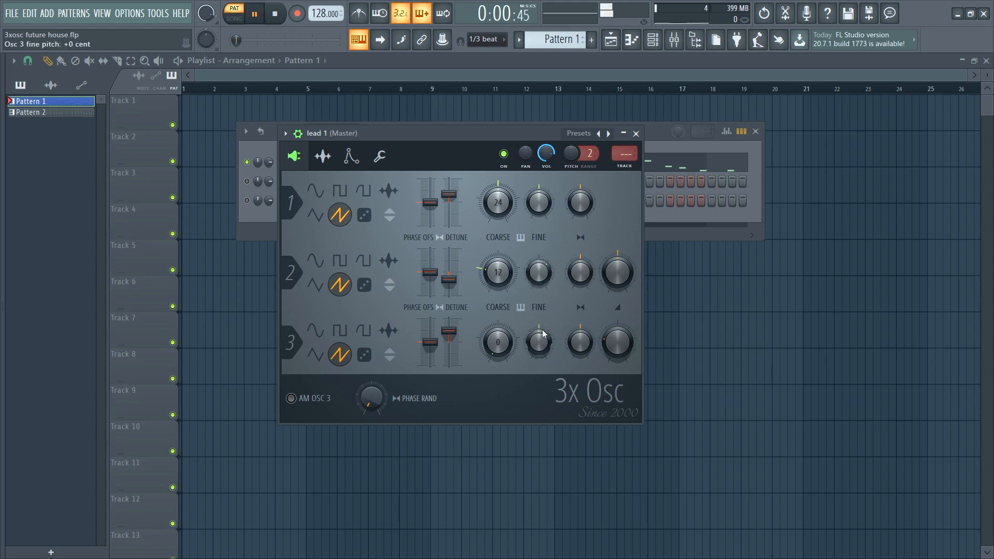
{"action": "left_click_drag", "start_coordinate": [540, 334], "coordinate": [539, 350]}
{"action": "key", "text": "space"}
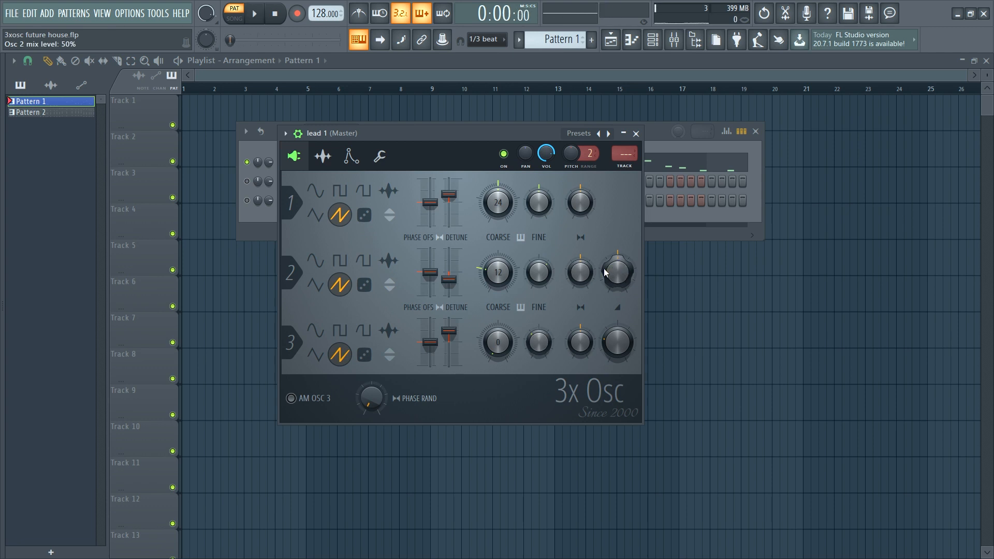
{"action": "key", "text": "space"}
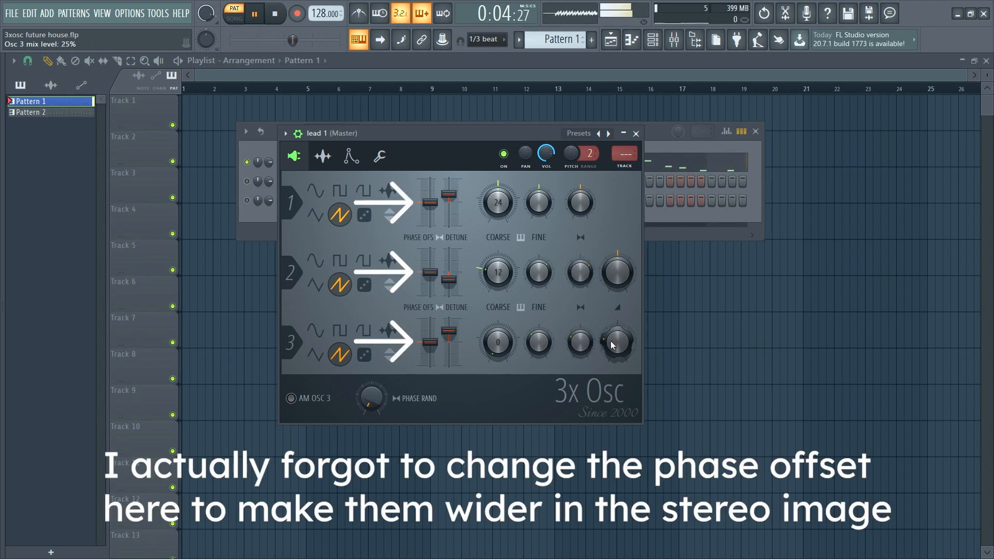
{"action": "key", "text": "space"}
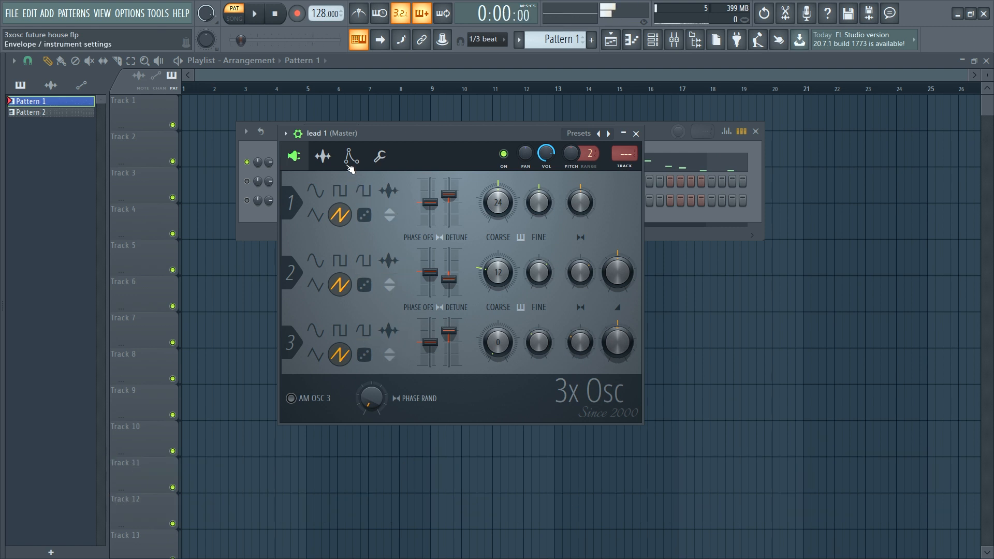
Enable lead 1's volume envelope with zero attack and a slightly shortened release
{"action": "left_click", "coordinate": [350, 161]}
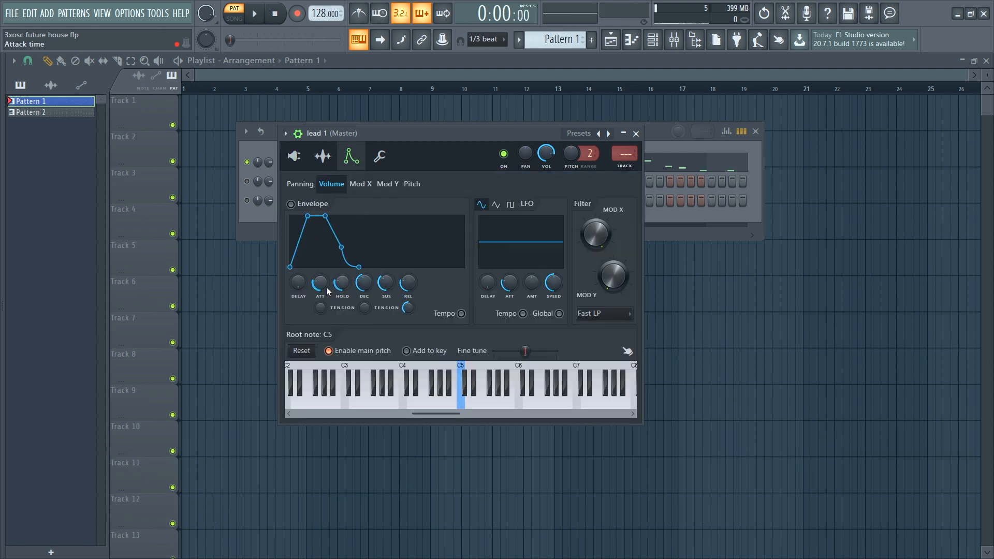
{"action": "left_click_drag", "start_coordinate": [326, 287], "coordinate": [327, 321]}
{"action": "key", "text": "space"}
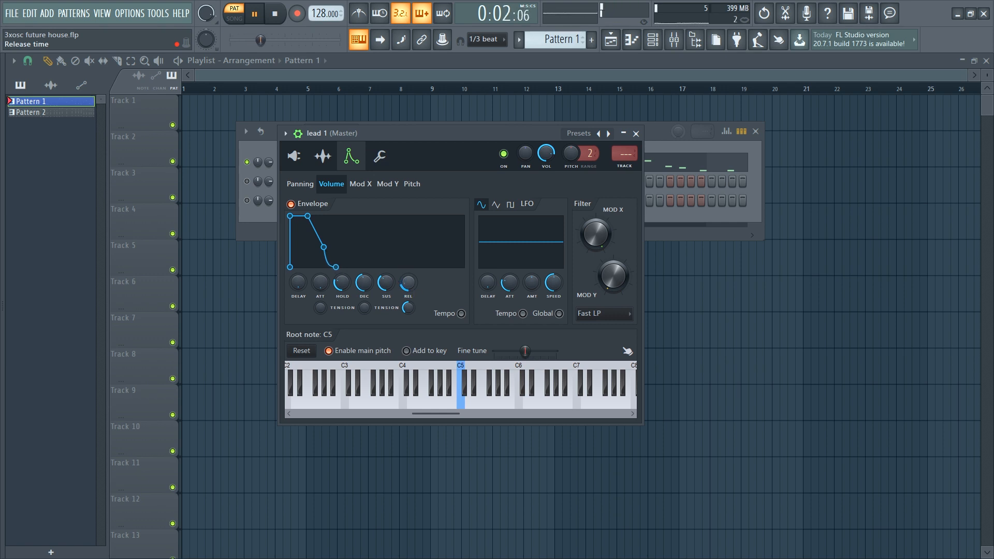
{"action": "left_click_drag", "start_coordinate": [410, 283], "coordinate": [410, 275]}
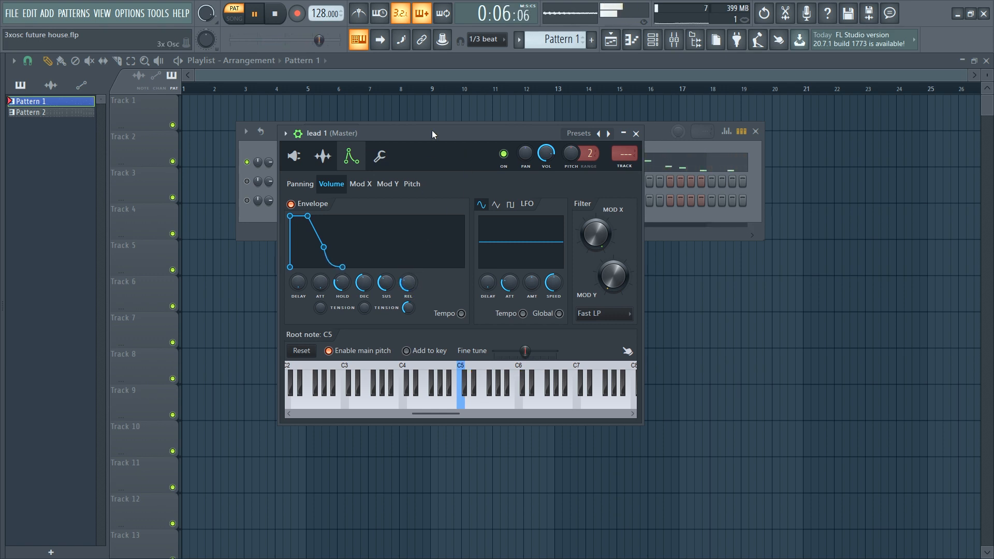
Stop playback and clone the lead 1 channel as lead 2
{"action": "left_click_drag", "start_coordinate": [432, 130], "coordinate": [725, 120]}
{"action": "key", "text": "space"}
{"action": "right_click", "coordinate": [369, 165]}
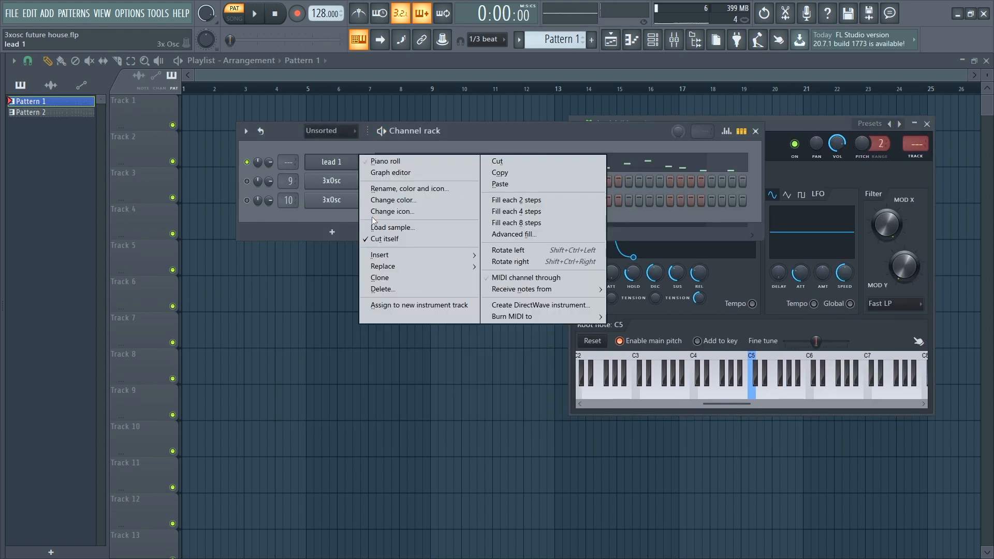
{"action": "left_click", "coordinate": [383, 278]}
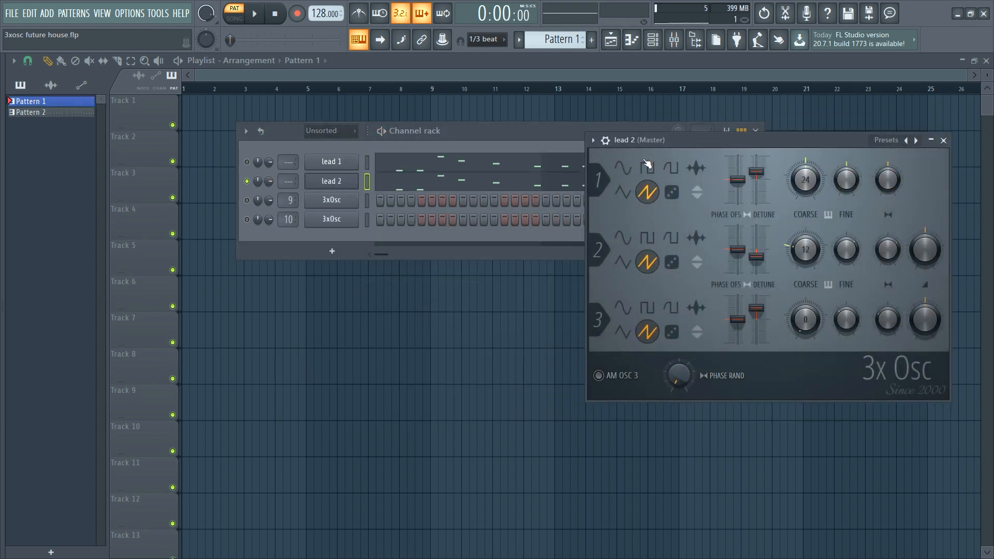
Reset the stereo detune of all three oscillators in lead 2
{"action": "right_click", "coordinate": [757, 173]}
{"action": "left_click", "coordinate": [766, 214]}
{"action": "right_click", "coordinate": [761, 258]}
{"action": "left_click", "coordinate": [769, 263]}
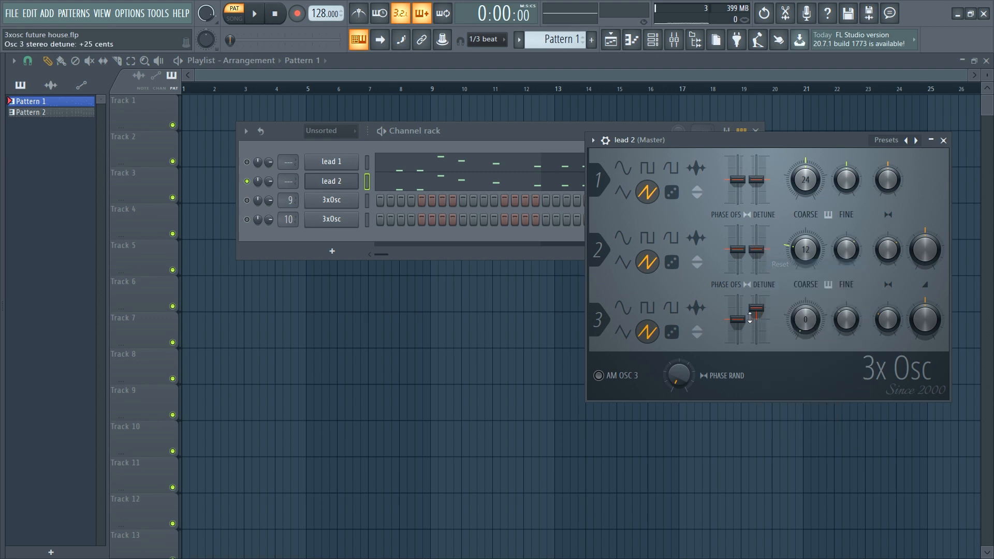
{"action": "right_click", "coordinate": [756, 312]}
{"action": "left_click", "coordinate": [767, 318]}
Reset the panning of oscillators 3 and 2 in lead 2 and play the pattern
{"action": "right_click", "coordinate": [889, 326]}
{"action": "left_click", "coordinate": [890, 329]}
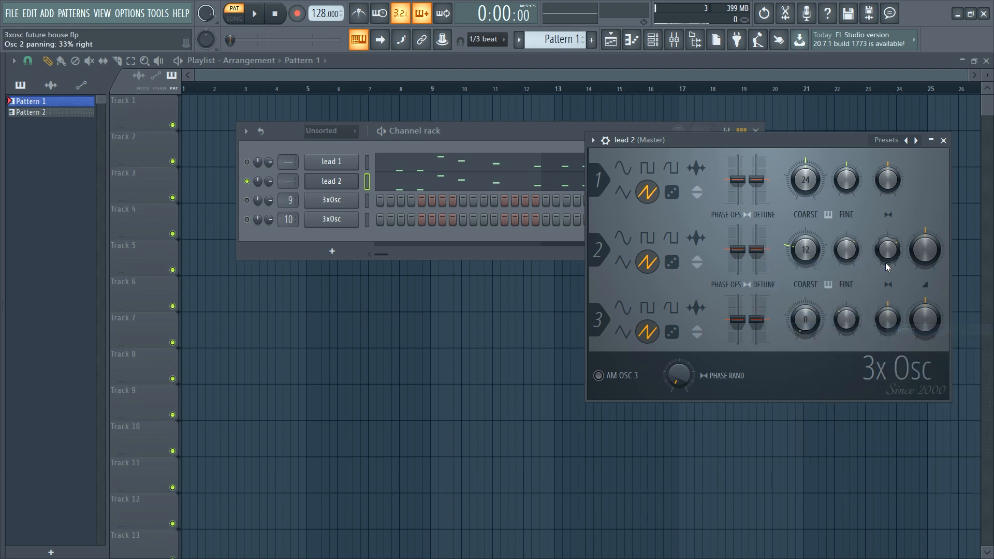
{"action": "right_click", "coordinate": [889, 250]}
{"action": "left_click", "coordinate": [894, 254]}
{"action": "key", "text": "space"}
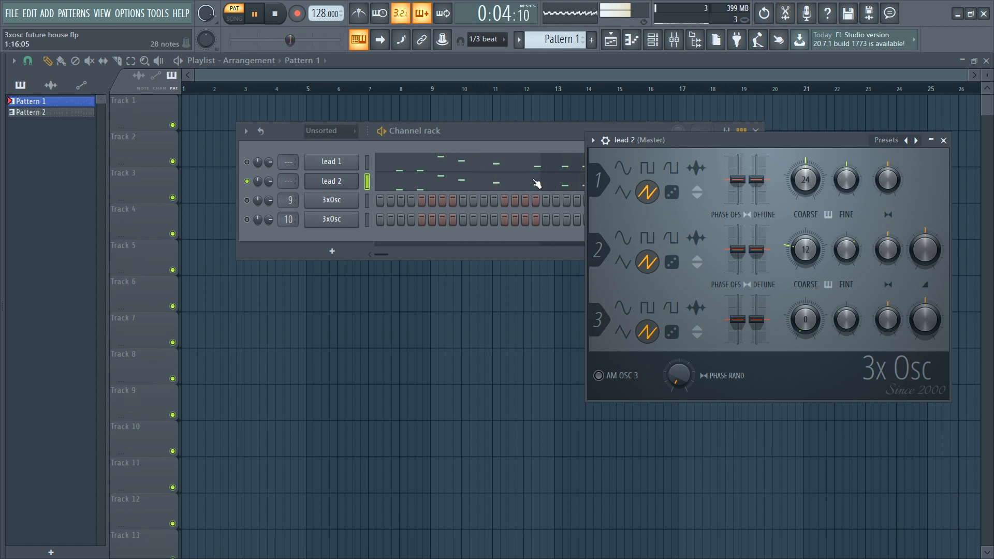
Bring the fine pitch of lead 2's oscillators 2 and 3 to 0 cents and close the synth
{"action": "left_click_drag", "start_coordinate": [847, 250], "coordinate": [846, 267]}
{"action": "left_click_drag", "start_coordinate": [846, 319], "coordinate": [846, 301]}
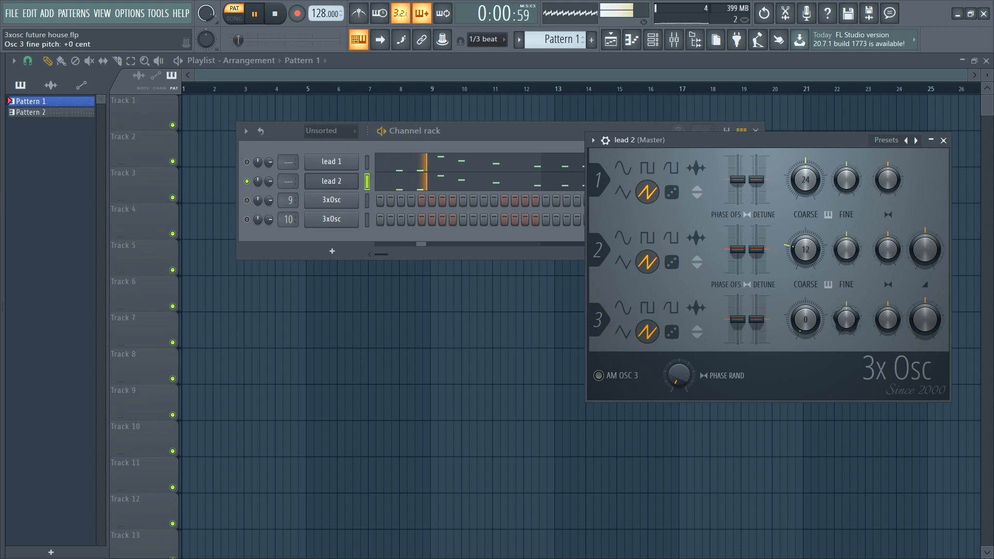
{"action": "left_click", "coordinate": [944, 141]}
{"action": "key", "text": "space"}
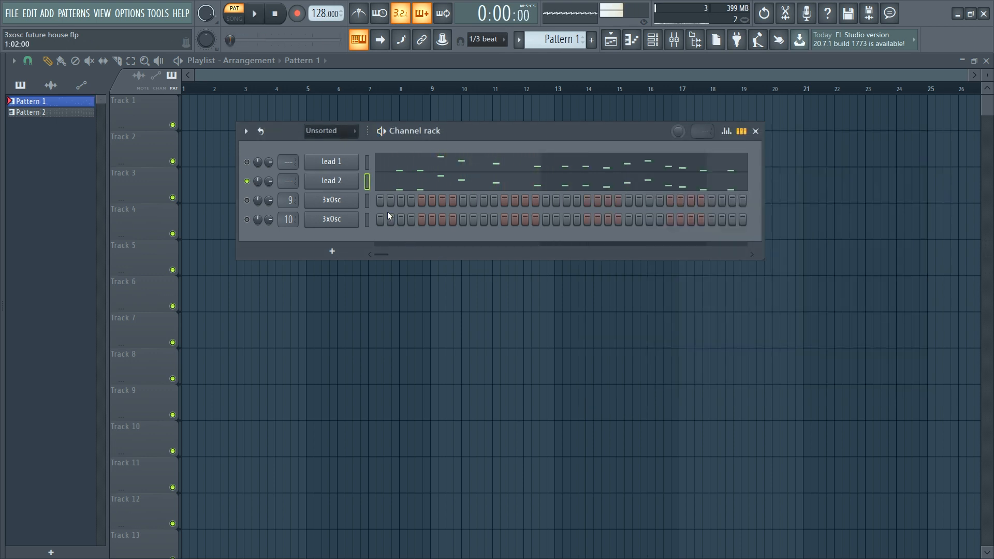
Clone lead 2 as lead 3 and set all three of its oscillators to the square waveform
{"action": "right_click", "coordinate": [356, 181]}
{"action": "left_click", "coordinate": [393, 296]}
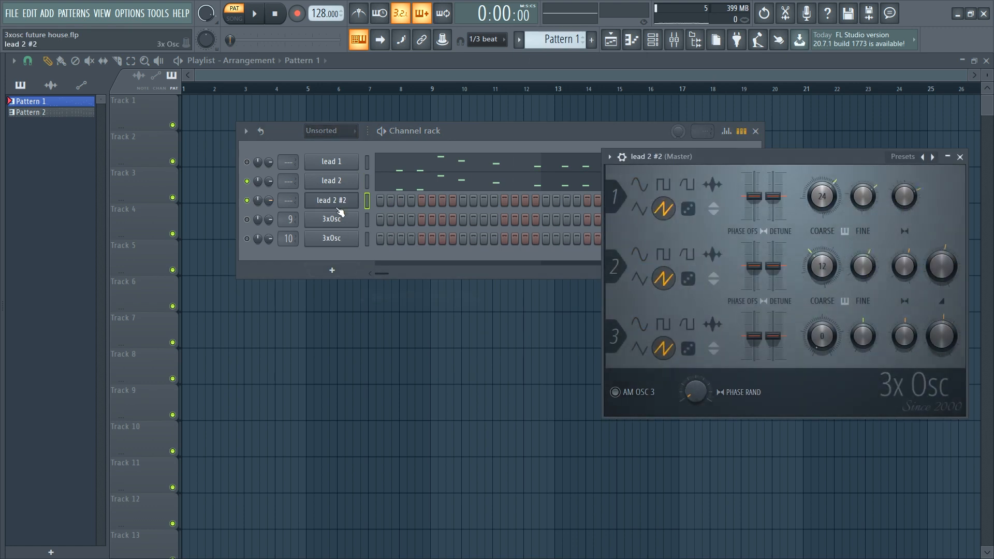
{"action": "key", "text": "space"}
{"action": "left_click", "coordinate": [664, 189]}
{"action": "left_click", "coordinate": [665, 254]}
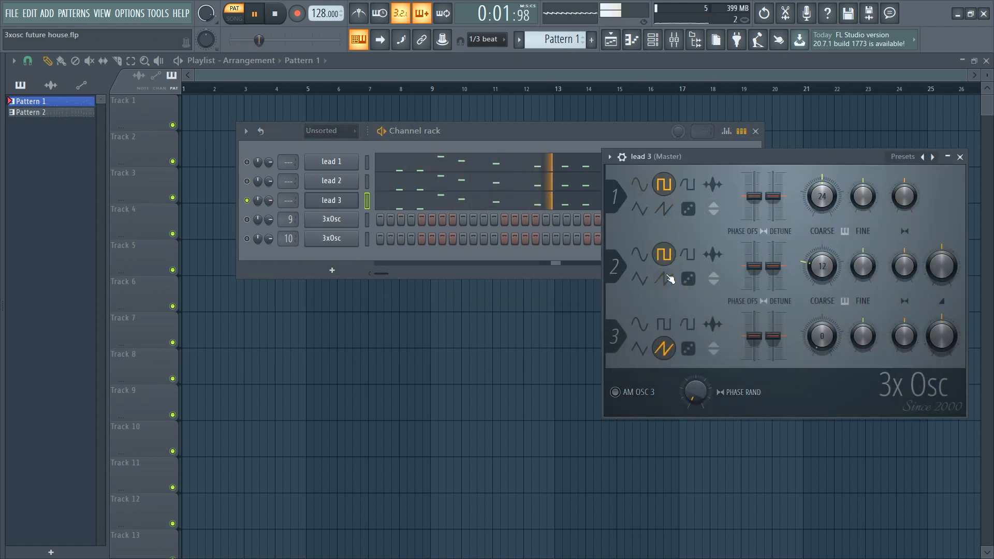
{"action": "left_click", "coordinate": [665, 324]}
Set the coarse pitch of all three oscillators in lead 3 to -12 semitones
{"action": "left_click_drag", "start_coordinate": [823, 266], "coordinate": [822, 238]}
{"action": "mouse_move", "coordinate": [818, 338]}
{"action": "left_mouse_down"}
{"action": "mouse_move", "coordinate": [817, 306]}
{"action": "mouse_move", "coordinate": [822, 345]}
{"action": "left_mouse_up"}
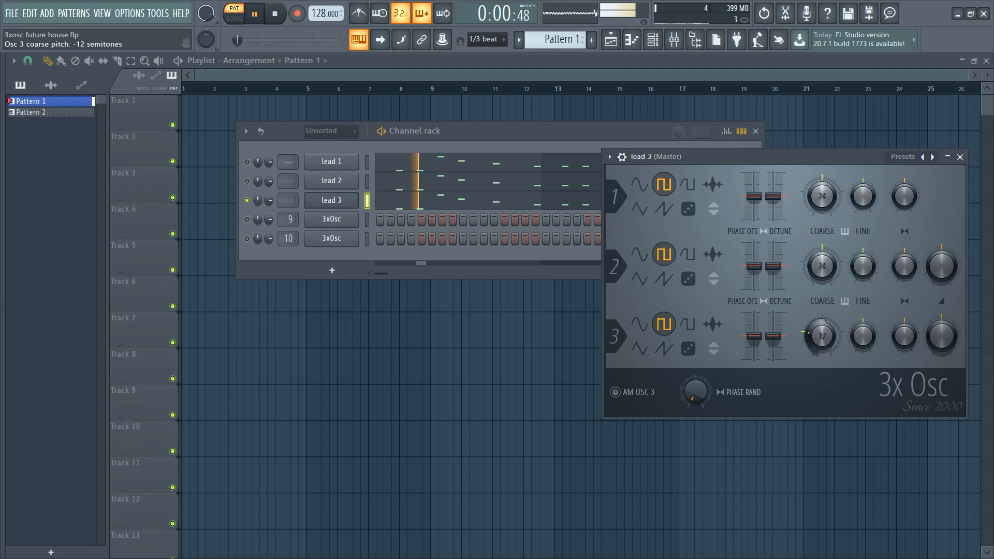
{"action": "left_click_drag", "start_coordinate": [828, 271], "coordinate": [828, 293]}
{"action": "left_click_drag", "start_coordinate": [823, 196], "coordinate": [822, 214]}
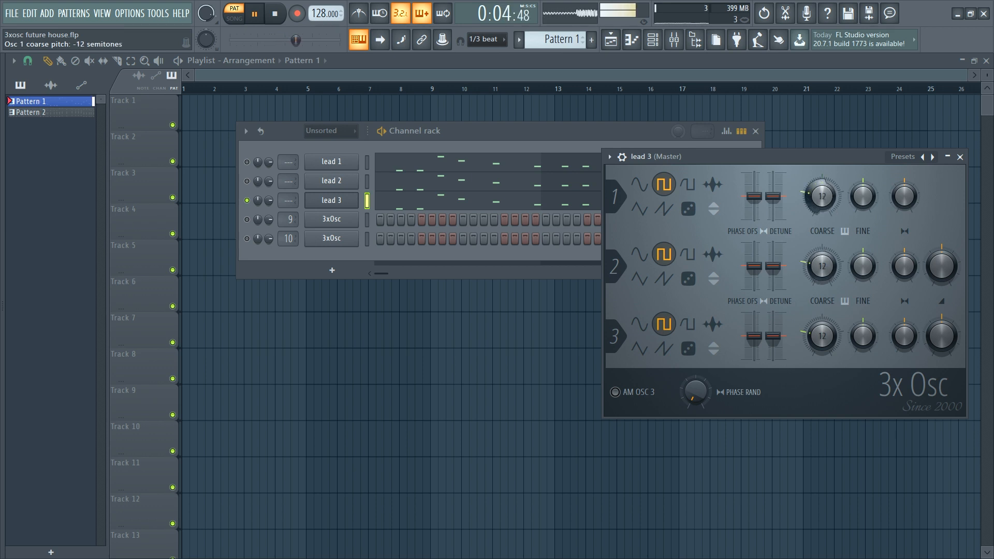
{"action": "left_click", "coordinate": [352, 206]}
{"action": "key", "text": "space"}
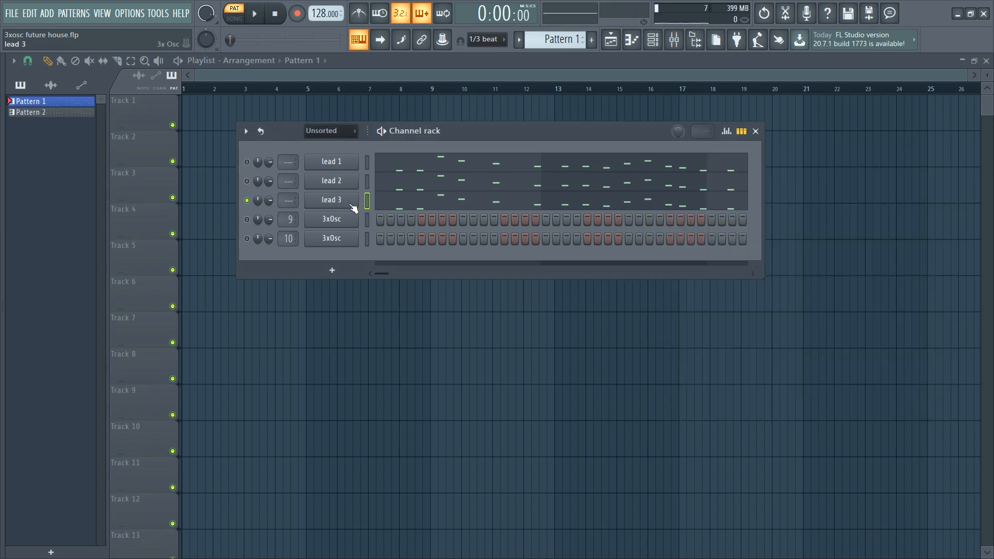
Clone the lead 3 channel under the name noise and solo it
{"action": "right_click", "coordinate": [353, 207]}
{"action": "left_click", "coordinate": [415, 318]}
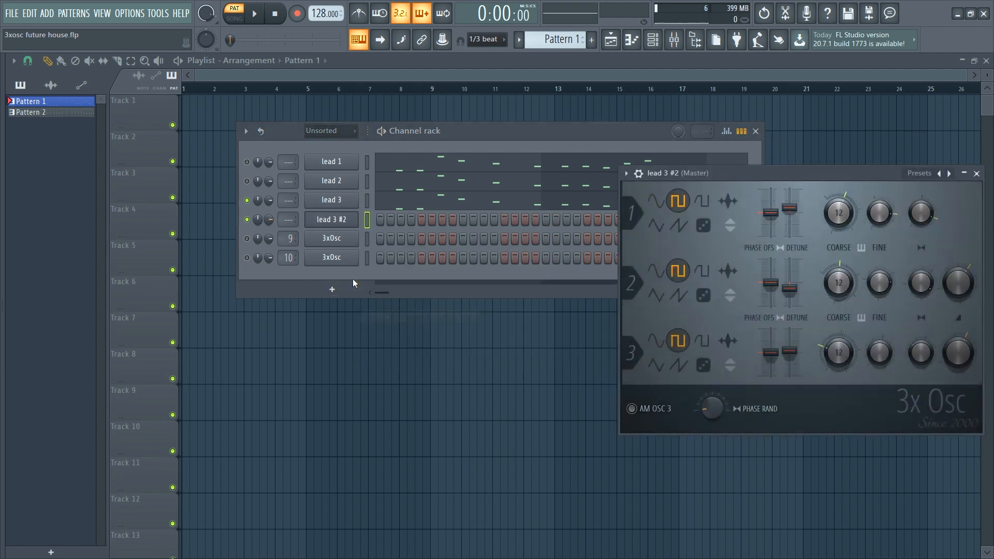
{"action": "left_click", "coordinate": [323, 220], "text": "shift"}
{"action": "type", "text": "noise"}
{"action": "key", "text": "Return"}
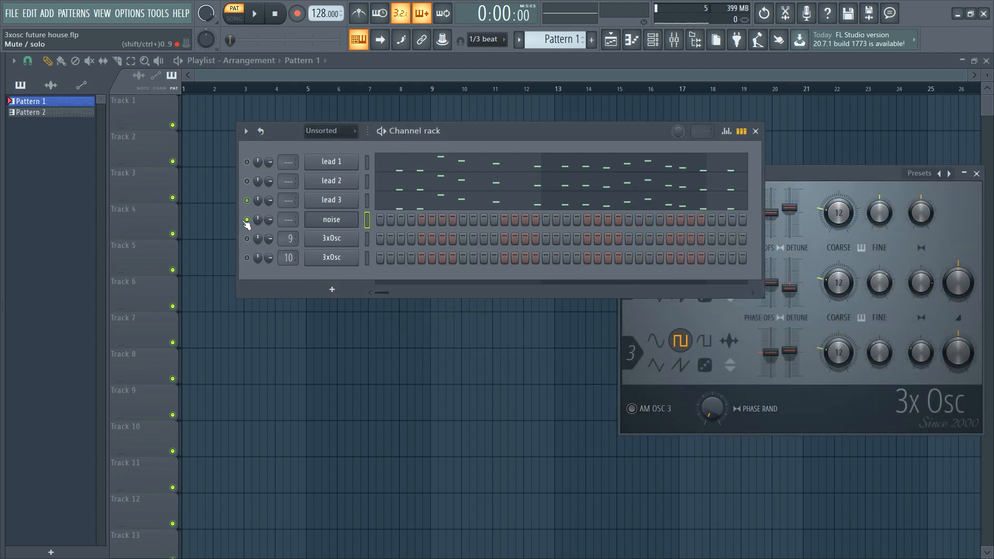
{"action": "right_click", "coordinate": [247, 220]}
In the noise channel, turn down the mix levels of oscillators 2 and 3 and set oscillator 1 to the noise waveform
{"action": "left_click_drag", "start_coordinate": [835, 170], "coordinate": [651, 133]}
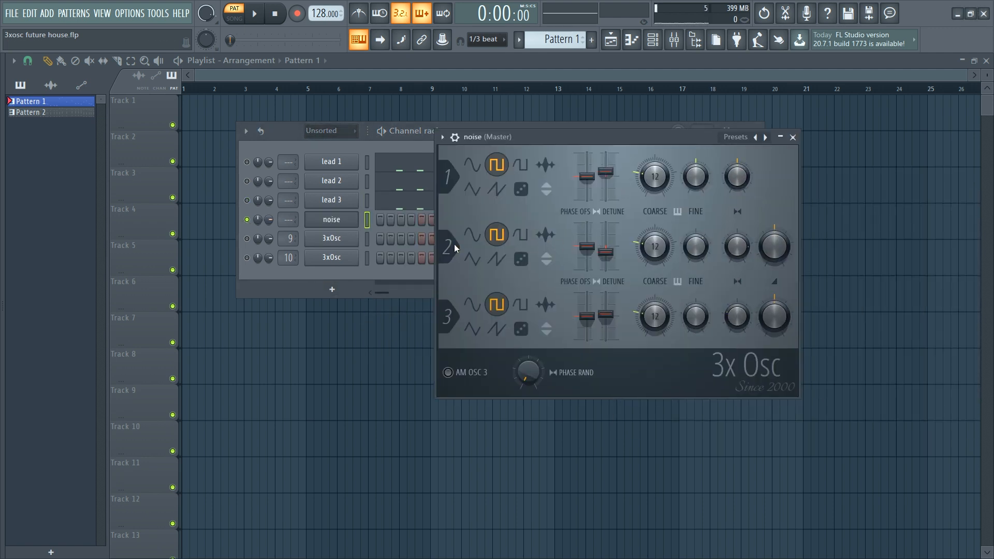
{"action": "left_click_drag", "start_coordinate": [777, 256], "coordinate": [772, 348]}
{"action": "left_click", "coordinate": [521, 189]}
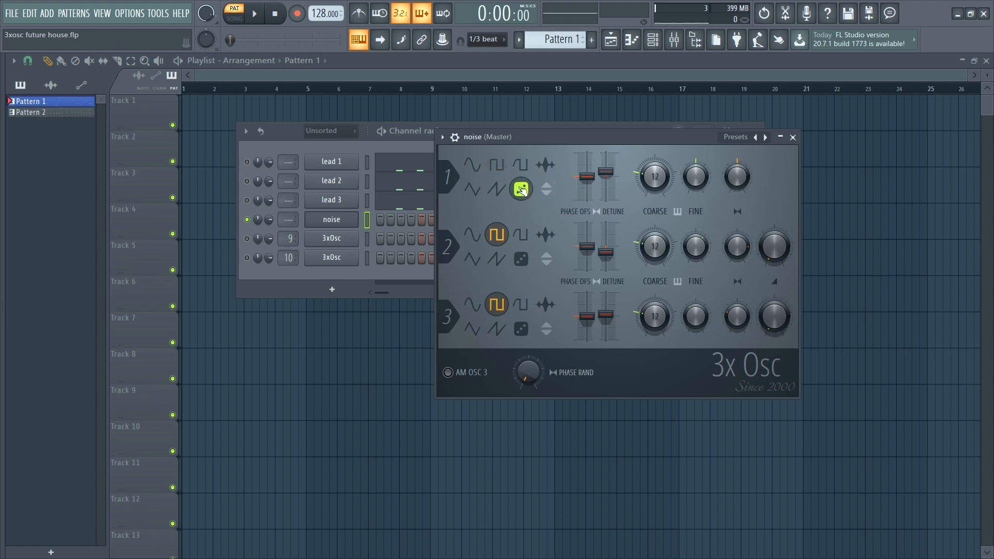
Audition the noise channel on its own and close its instrument window
{"action": "key", "text": "space"}
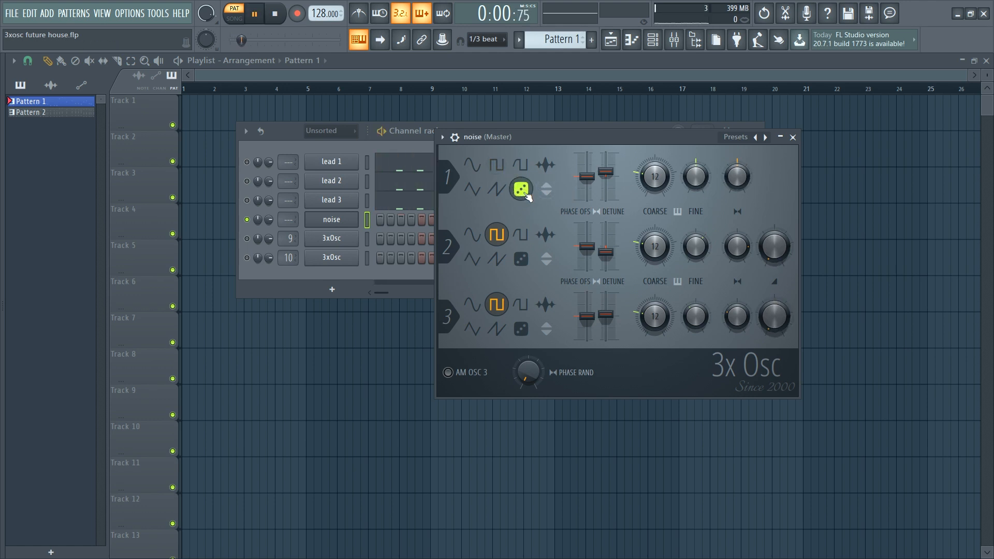
{"action": "left_click", "coordinate": [372, 207]}
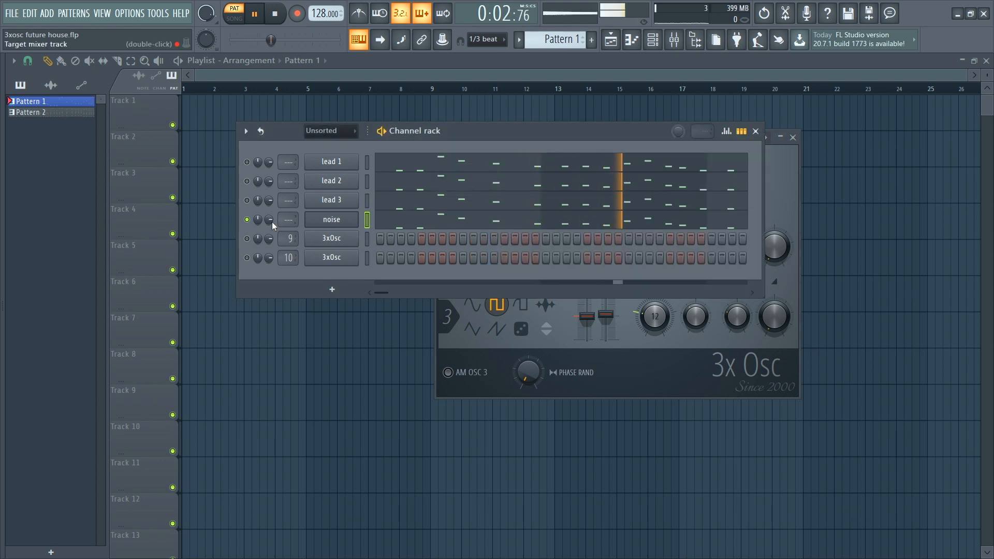
{"action": "left_click", "coordinate": [781, 196]}
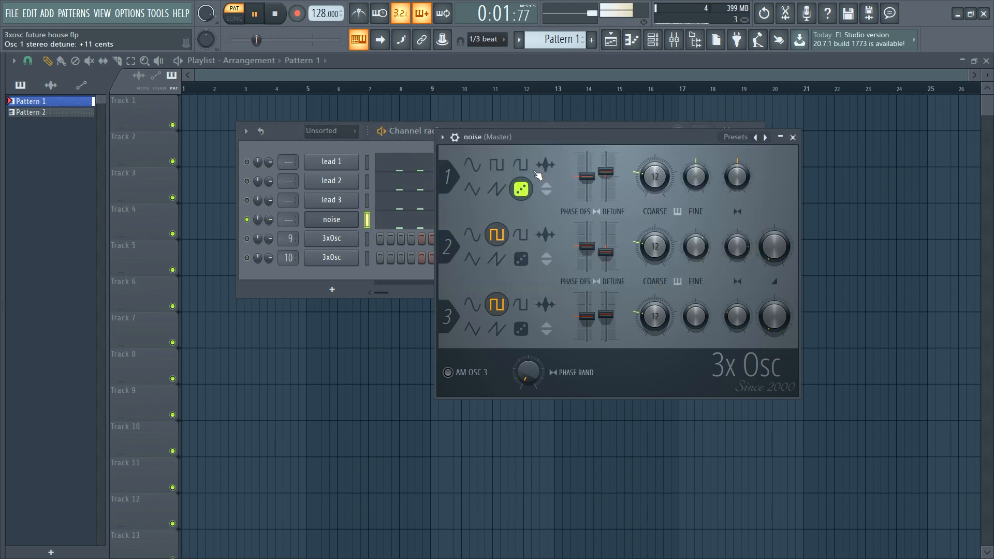
{"action": "left_click", "coordinate": [792, 137]}
{"action": "key", "text": "space"}
Add a soloed 3x Osc channel named whistle above the noise channel, with its instrument window open
{"action": "right_click", "coordinate": [357, 215]}
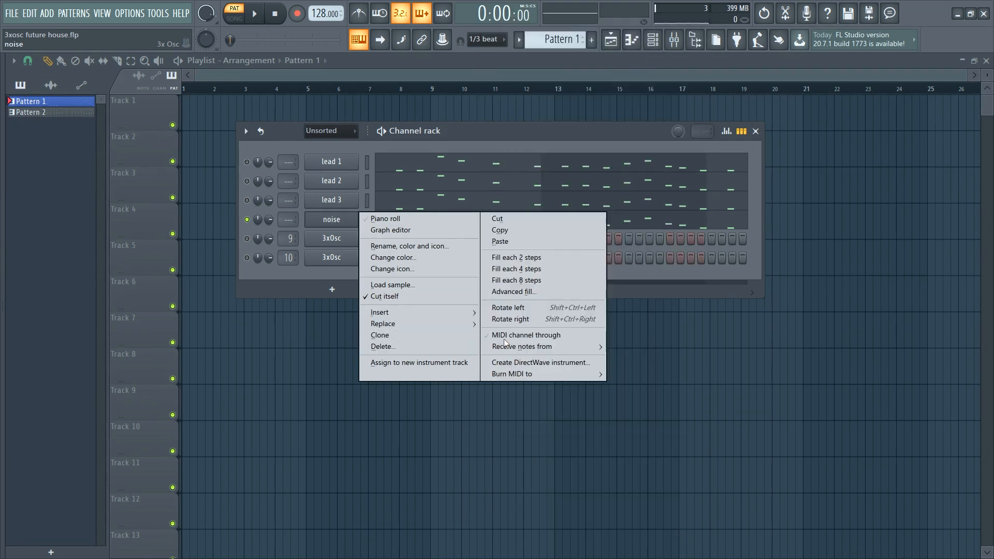
{"action": "left_click", "coordinate": [411, 336]}
{"action": "left_click_drag", "start_coordinate": [318, 161], "coordinate": [764, 162]}
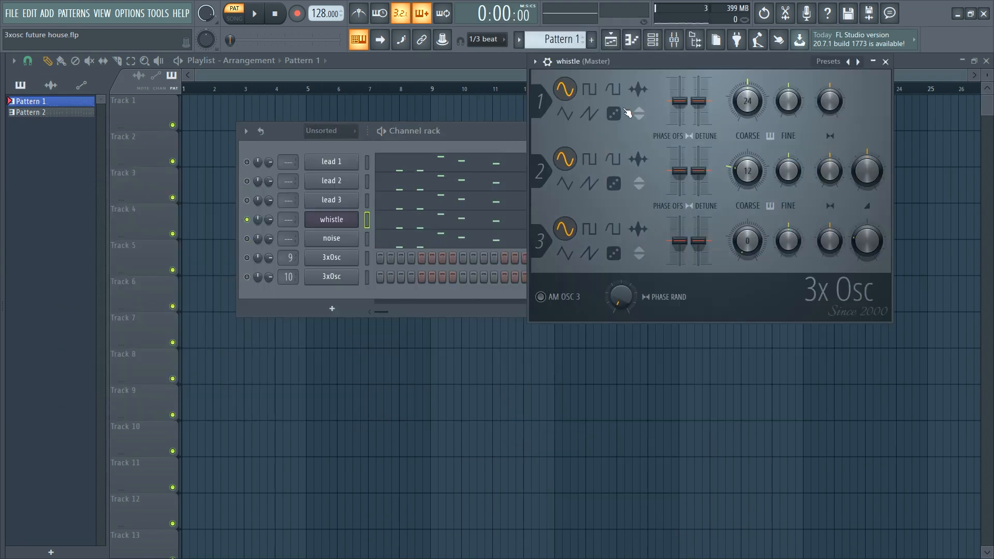
{"action": "left_click_drag", "start_coordinate": [616, 64], "coordinate": [505, 142]}
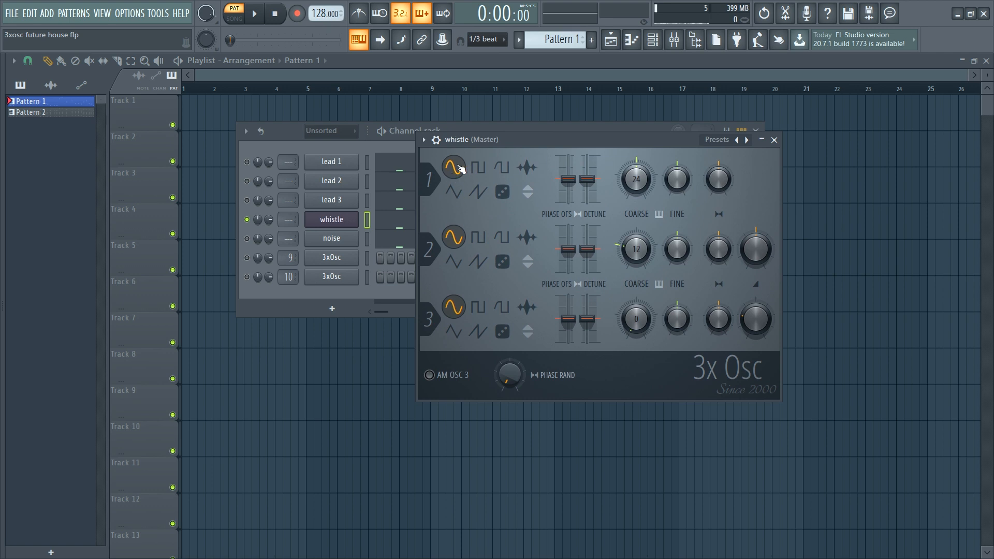
Set oscillator 2 of the whistle channel to the noise waveform and audition the sound
{"action": "key", "text": "space"}
{"action": "left_click", "coordinate": [503, 262]}
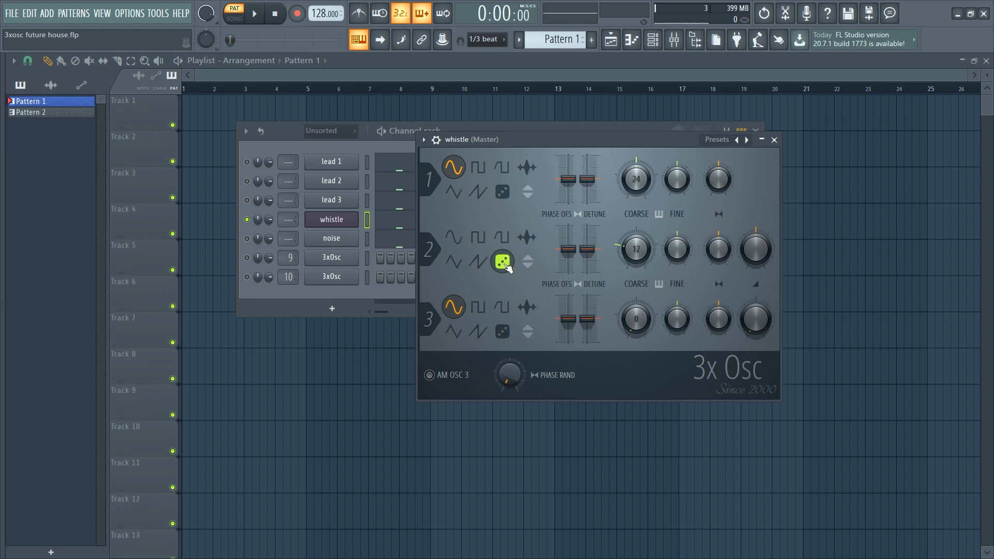
{"action": "key", "text": "space"}
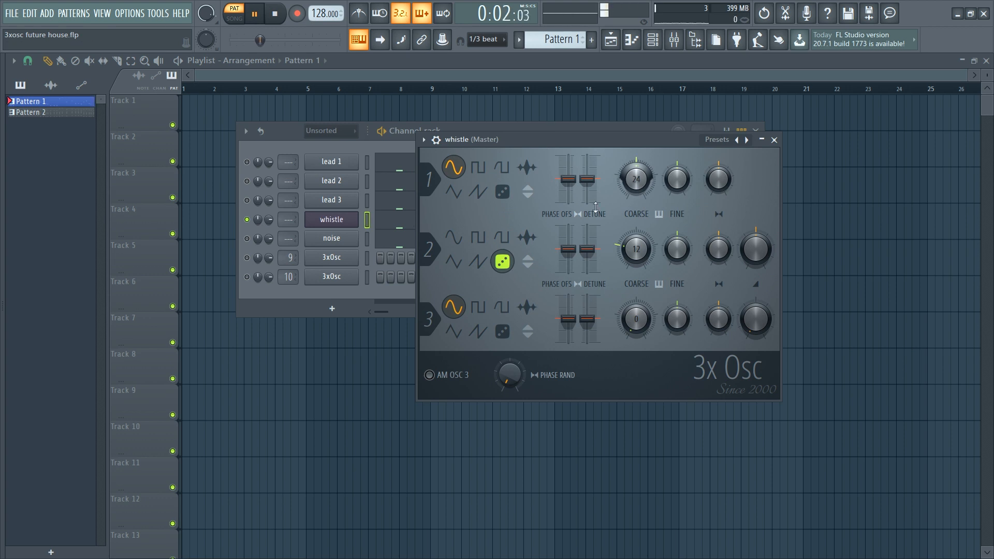
{"action": "key", "text": "space"}
Turn down the attack and slightly shorten the release of the whistle channel's volume envelope
{"action": "left_click", "coordinate": [437, 140]}
{"action": "left_click", "coordinate": [460, 162]}
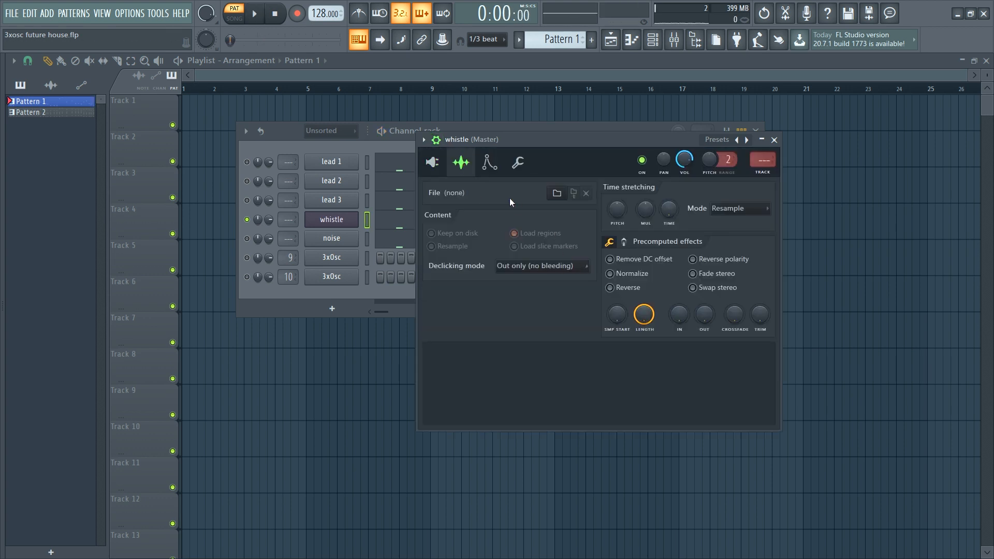
{"action": "left_click", "coordinate": [490, 162]}
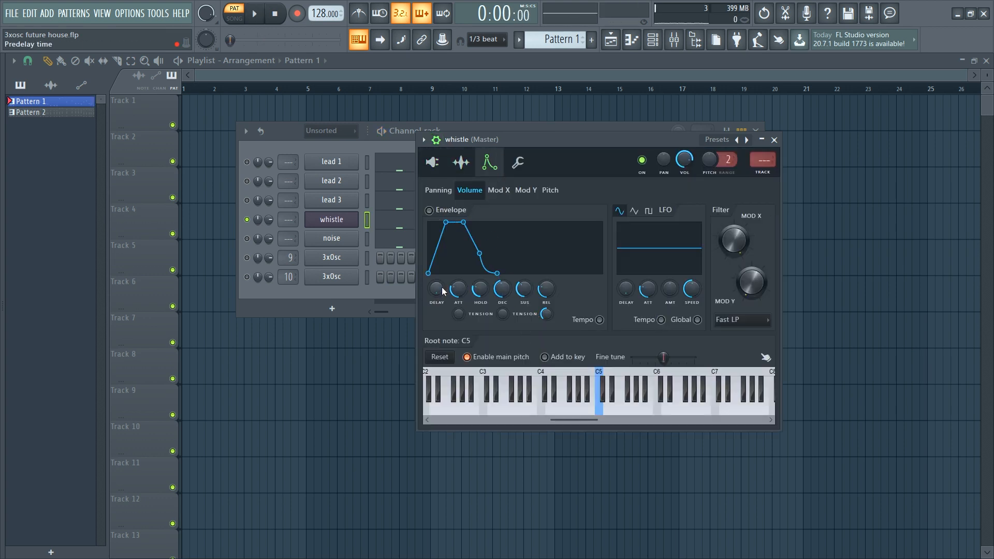
{"action": "left_click_drag", "start_coordinate": [458, 290], "coordinate": [458, 317]}
{"action": "key", "text": "space"}
{"action": "mouse_move", "coordinate": [546, 290]}
{"action": "left_mouse_down"}
{"action": "mouse_move", "coordinate": [546, 280]}
{"action": "mouse_move", "coordinate": [546, 298]}
{"action": "left_mouse_up"}
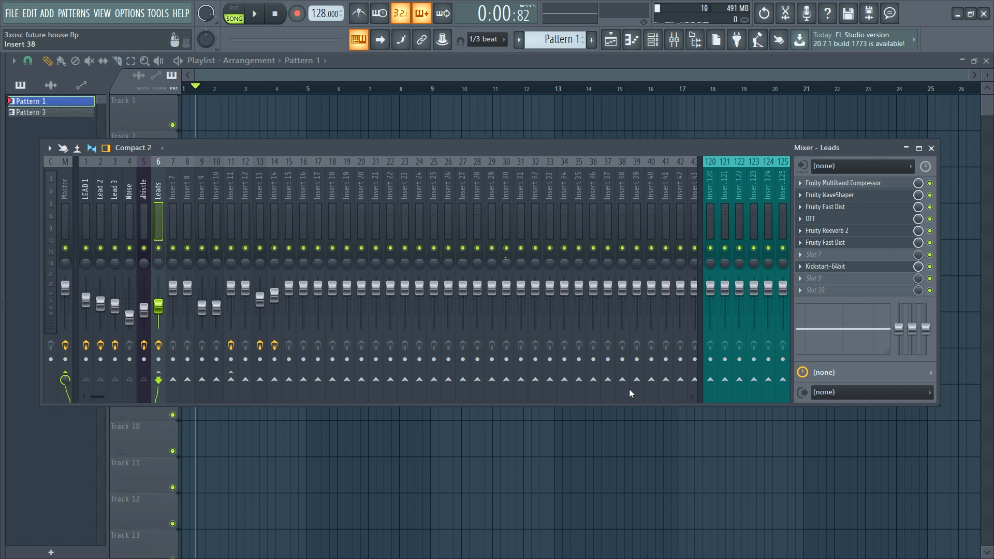
Solo the LEAD 1 mixer track and audition it in pattern playback mode
{"action": "left_click", "coordinate": [85, 185]}
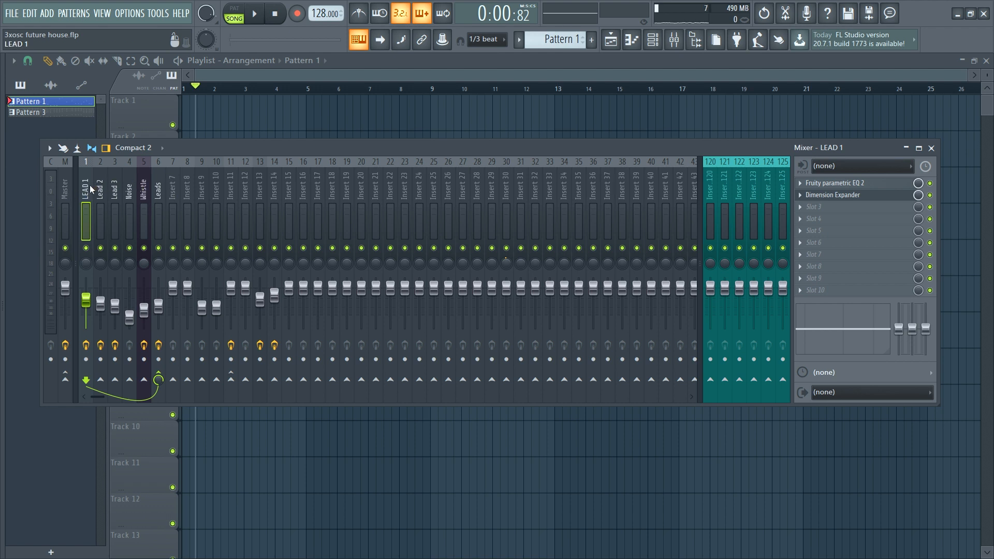
{"action": "left_click", "coordinate": [156, 184]}
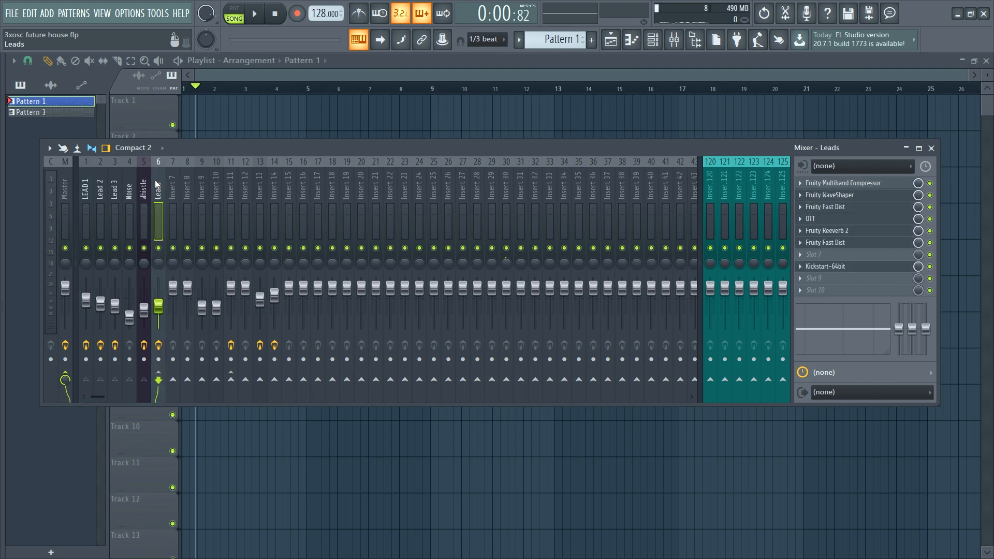
{"action": "left_click", "coordinate": [92, 189]}
{"action": "key", "text": "space"}
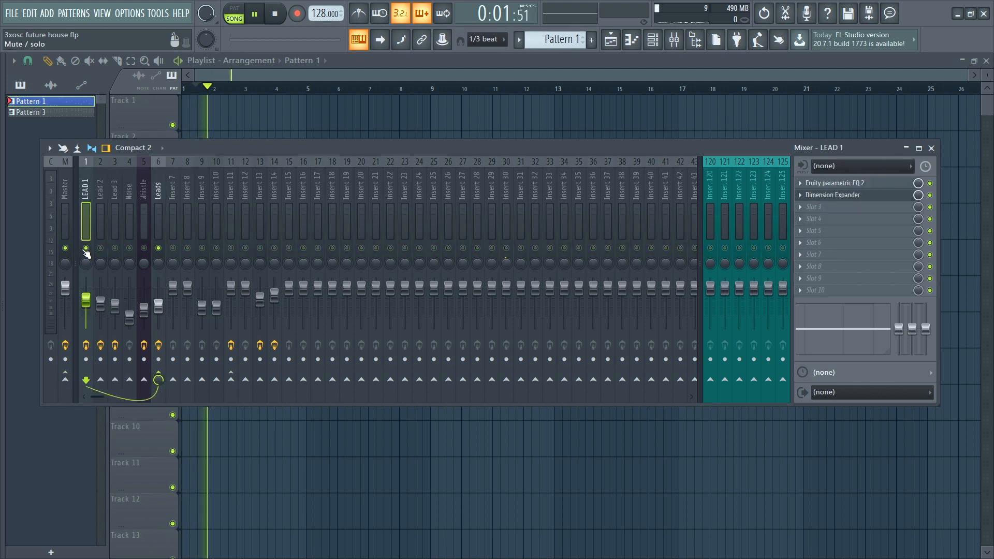
{"action": "key", "text": "space"}
{"action": "key", "text": "l"}
{"action": "key", "text": "space"}
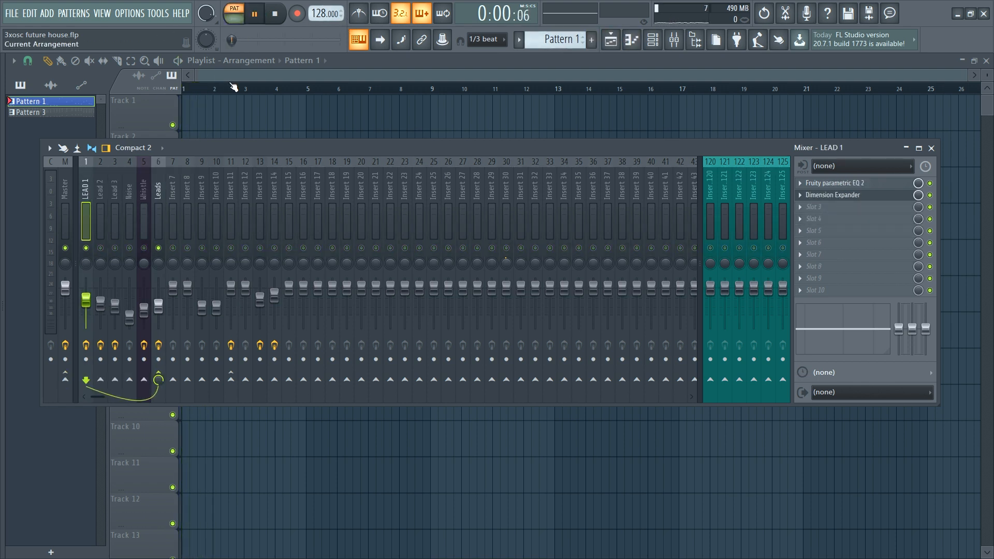
{"action": "key", "text": "space"}
Examine the Fruity parametric EQ 2 curve on LEAD 1 and compare the sound with the EQ bypassed
{"action": "left_click", "coordinate": [835, 182]}
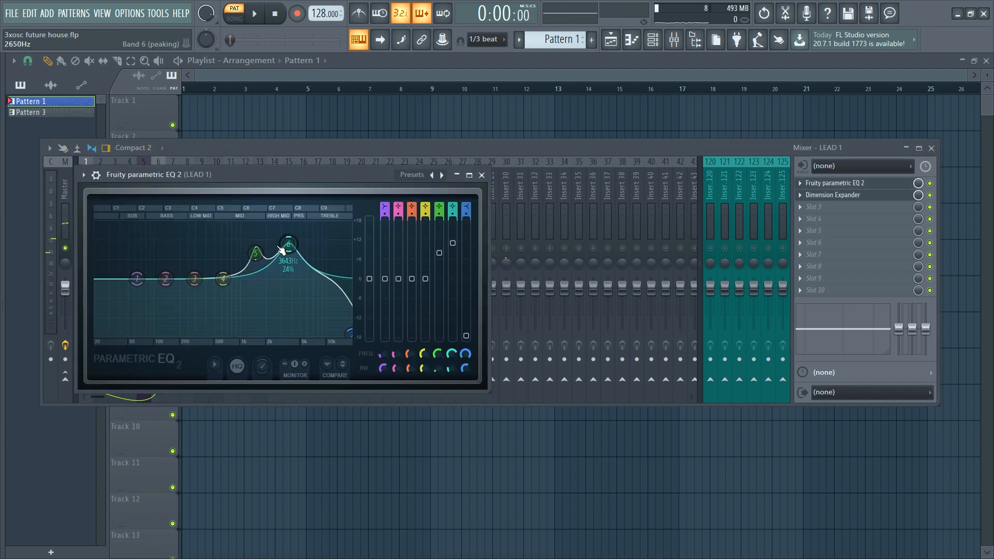
{"action": "key", "text": "space"}
{"action": "left_click", "coordinate": [930, 183]}
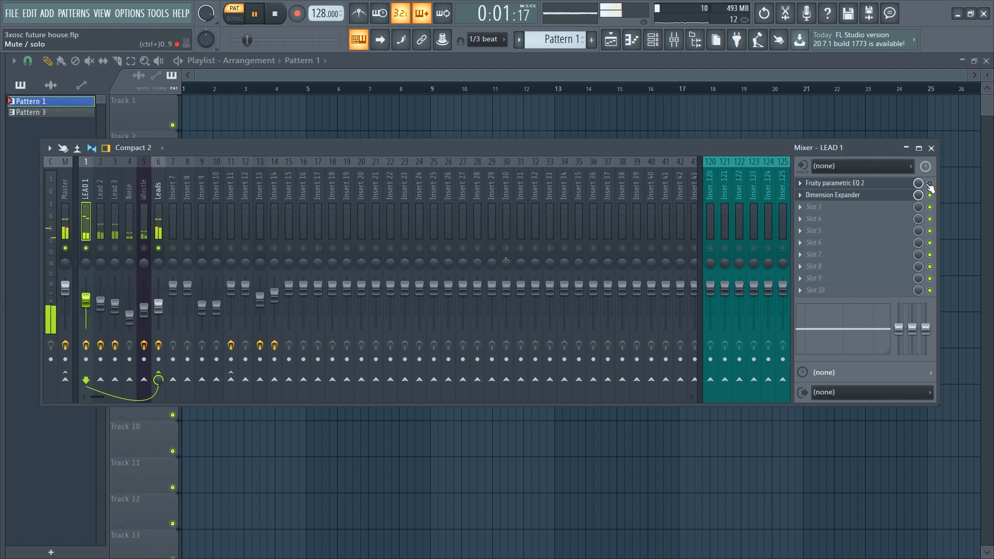
{"action": "key", "text": "space"}
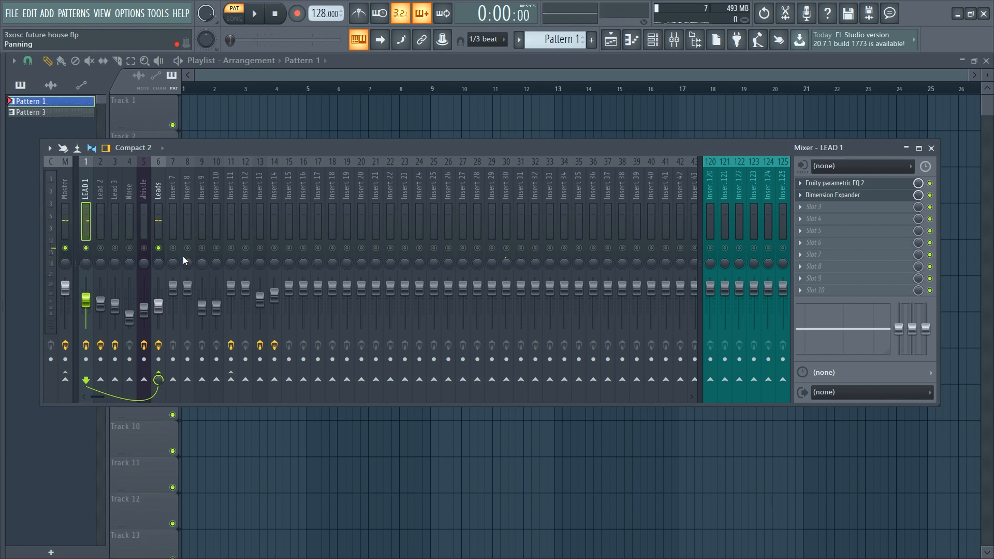
Audition the Lead 2 mixer track in solo and examine its Fruity parametric EQ 2 curve
{"action": "left_click", "coordinate": [104, 217]}
{"action": "key", "text": "space"}
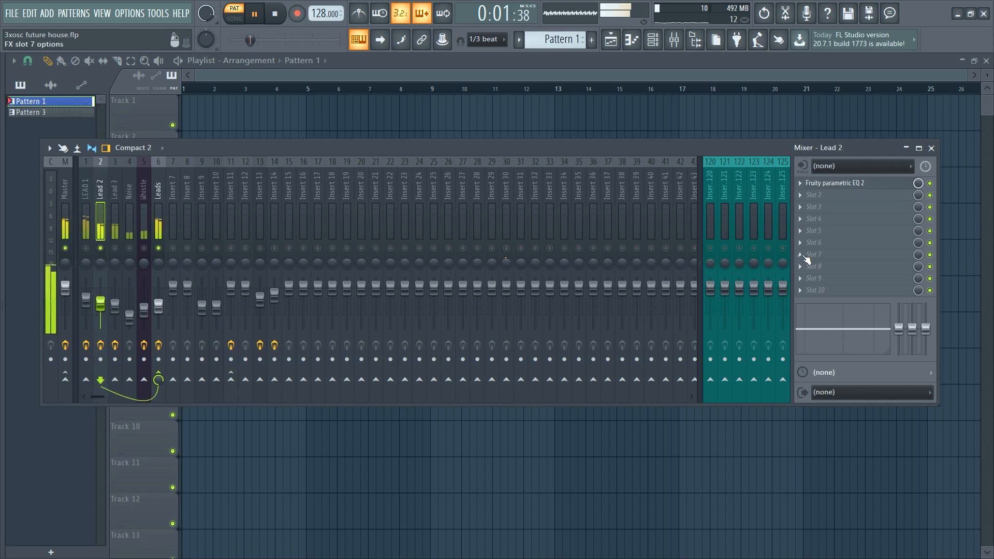
{"action": "left_click", "coordinate": [835, 183]}
{"action": "key", "text": "space"}
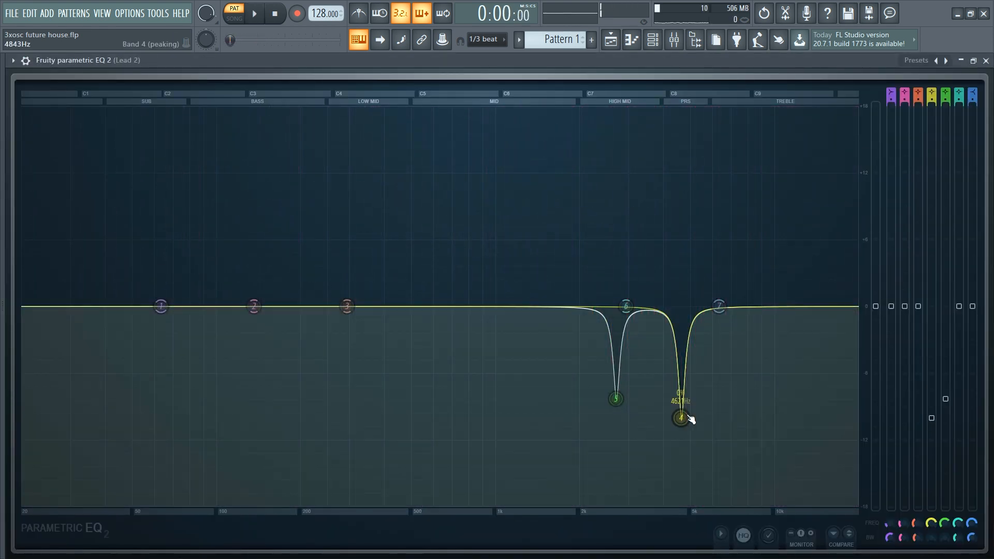
{"action": "left_click", "coordinate": [986, 61]}
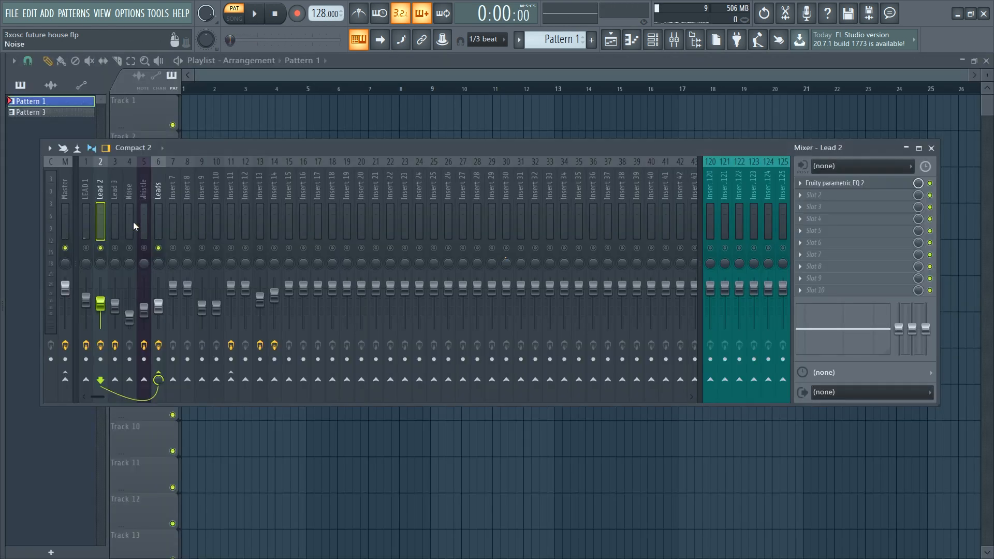
Audition the Lead 3 mixer track in solo and examine its Fruity parametric EQ 2 curve
{"action": "left_click", "coordinate": [117, 189]}
{"action": "key", "text": "space"}
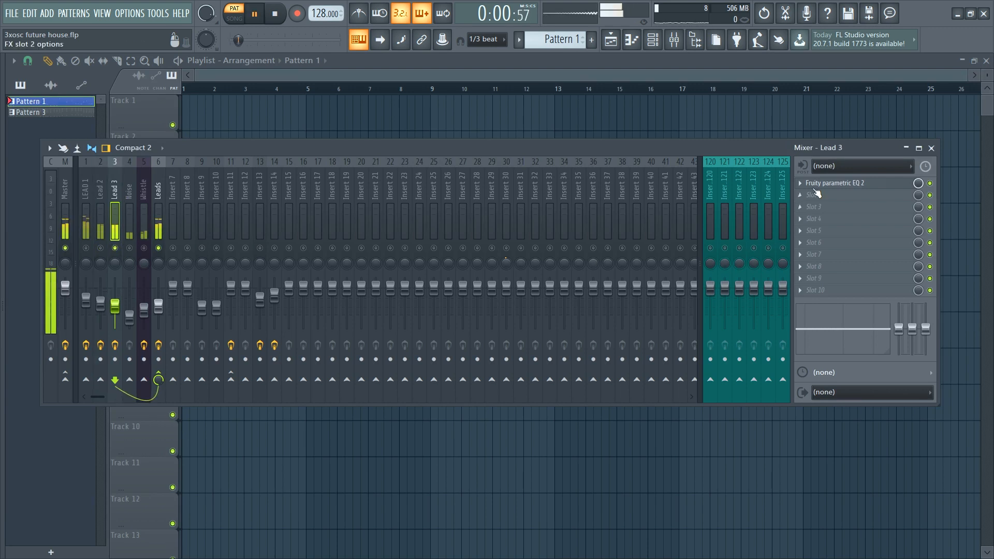
{"action": "left_click", "coordinate": [839, 182]}
{"action": "key", "text": "space"}
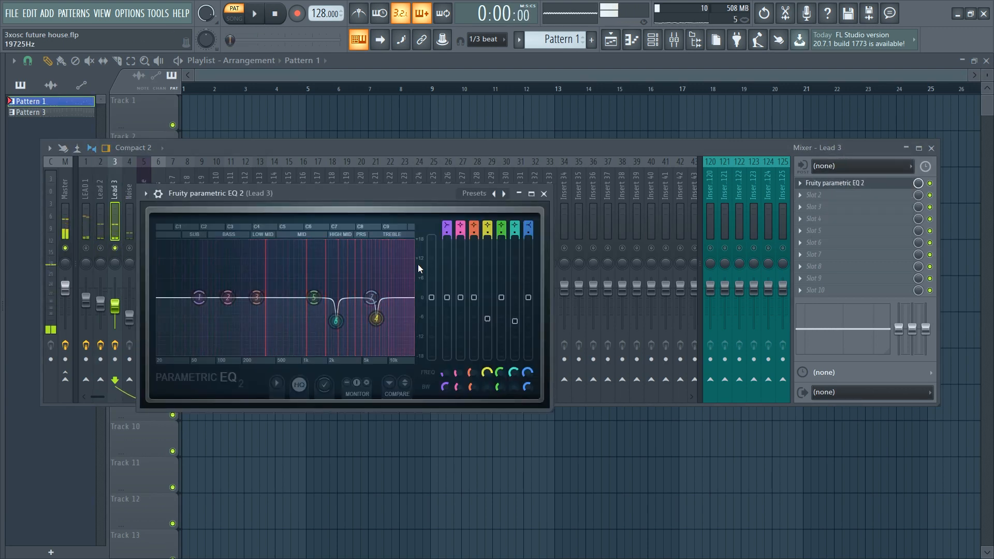
{"action": "left_click", "coordinate": [544, 193]}
Solo the Noise mixer track and audition it
{"action": "left_click", "coordinate": [133, 213]}
{"action": "right_click", "coordinate": [131, 248]}
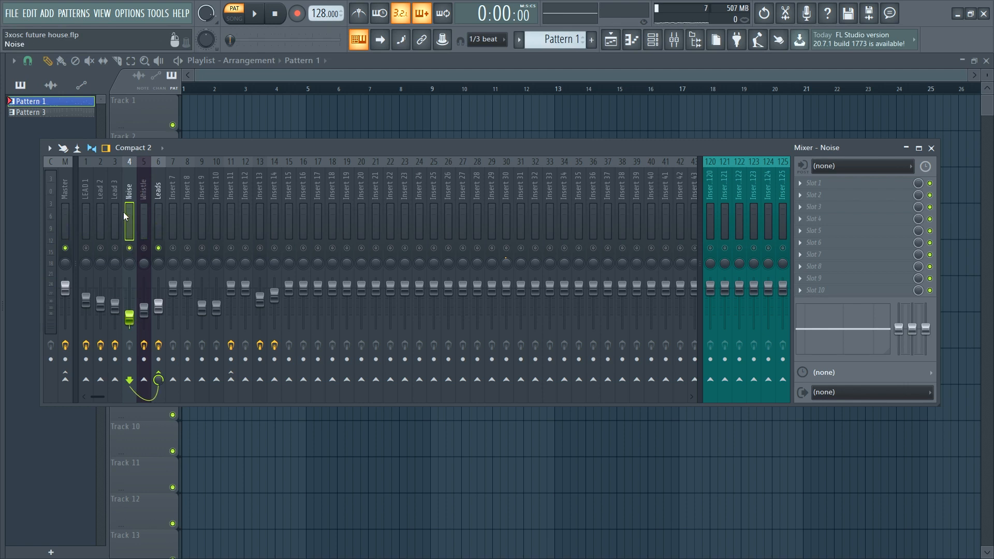
{"action": "key", "text": "space"}
Solo the Whistle mixer track to review its Fruity parametric EQ 2, and save the project
{"action": "right_click", "coordinate": [144, 249]}
{"action": "left_click", "coordinate": [143, 191]}
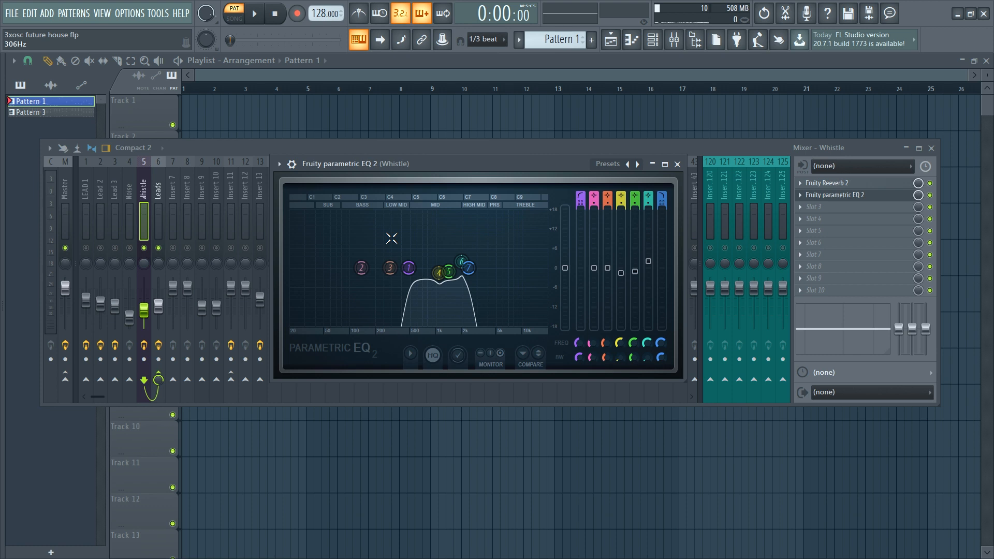
{"action": "key", "text": "ctrl+s"}
{"action": "key", "text": "space"}
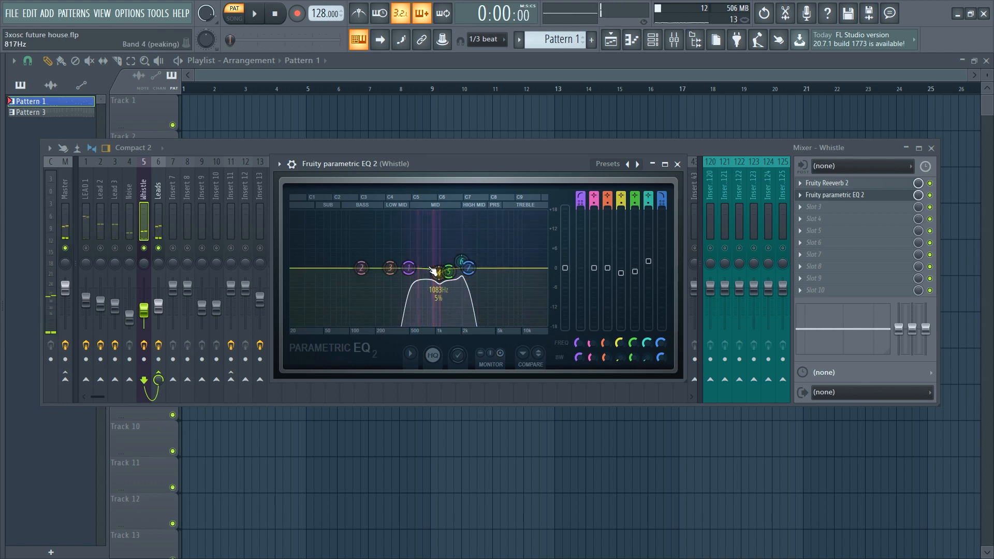
Examine the Fruity Reeverb 2 settings on the Whistle mixer track
{"action": "left_click", "coordinate": [835, 194]}
{"action": "left_click", "coordinate": [828, 183]}
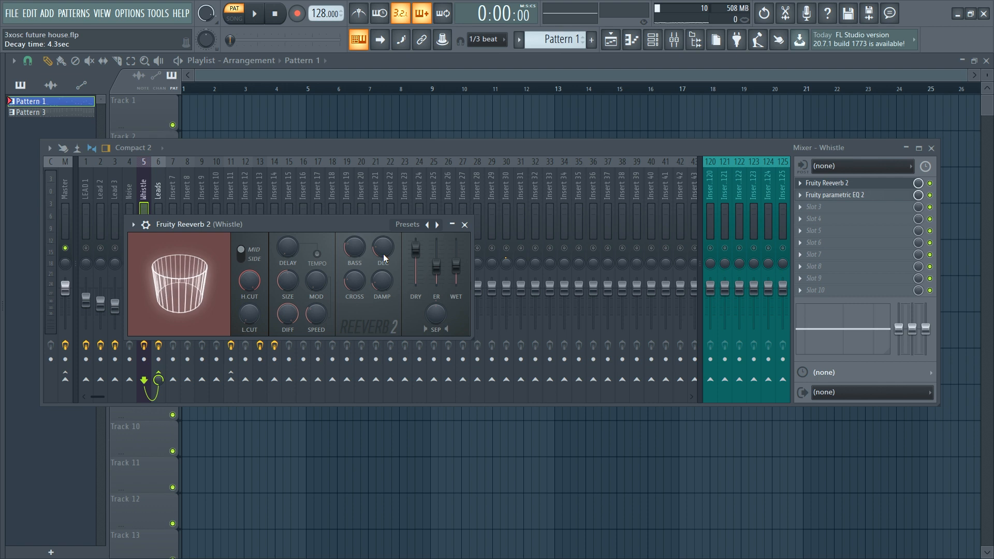
{"action": "left_click", "coordinate": [465, 224]}
Examine the Fruity Multiband Compressor and Fruity WaveShaper on the Leads mixer track
{"action": "left_click", "coordinate": [155, 178]}
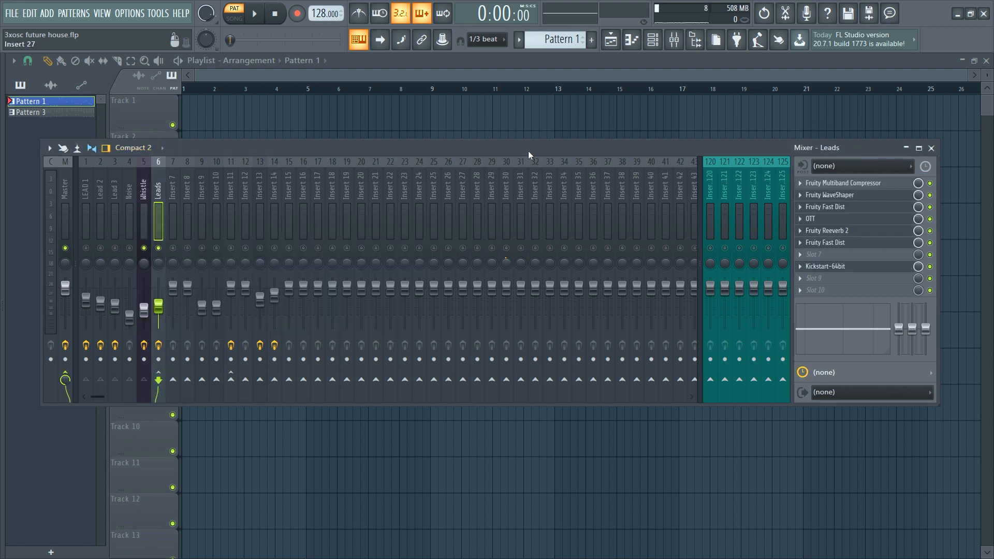
{"action": "left_click", "coordinate": [874, 189]}
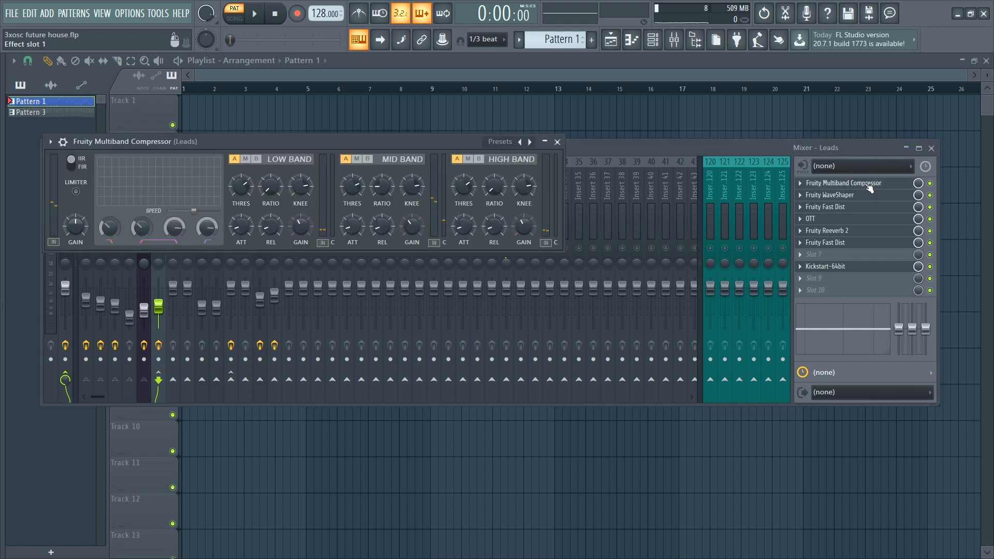
{"action": "left_click", "coordinate": [872, 190]}
{"action": "left_click", "coordinate": [867, 196]}
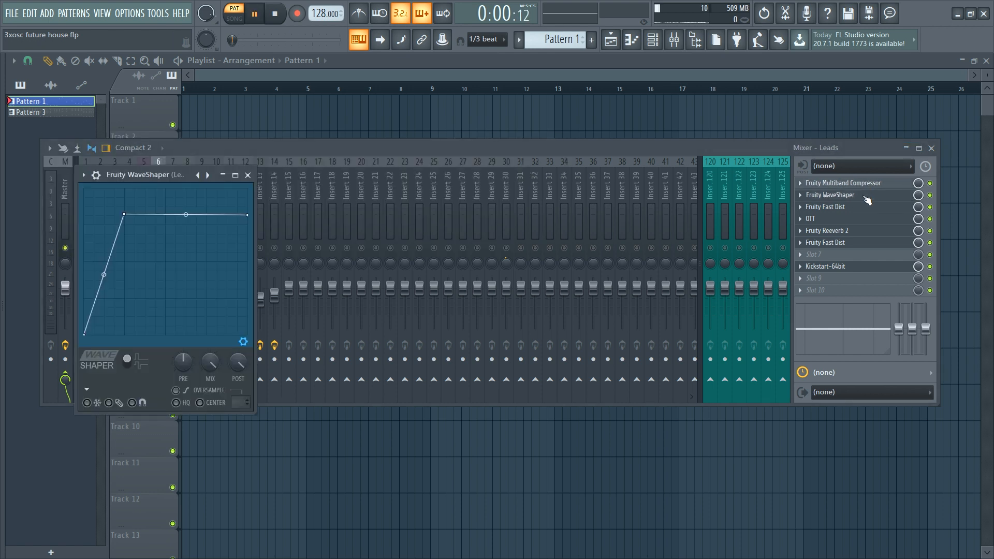
Unsolo the mixer tracks and audition all the lead layers together
{"action": "left_click", "coordinate": [405, 253]}
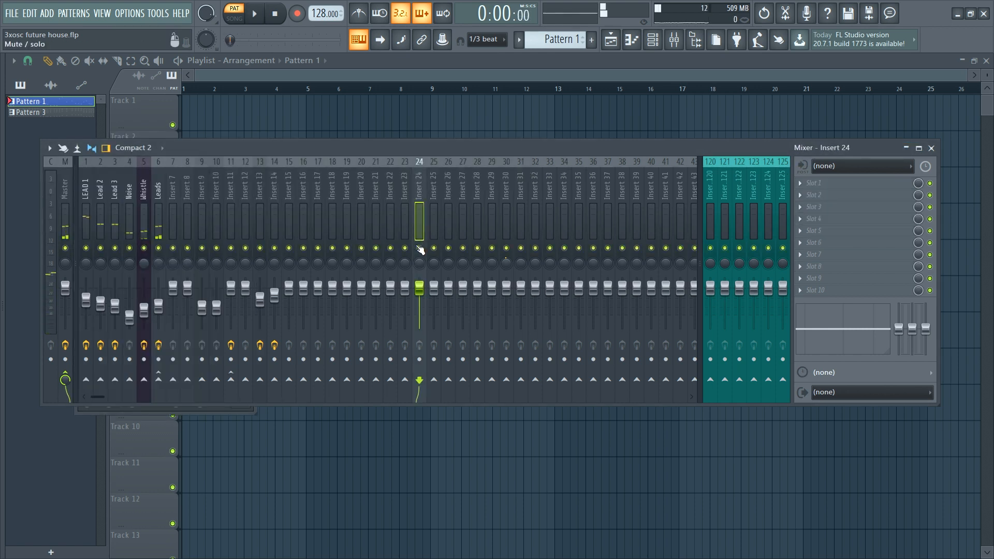
{"action": "key", "text": "space"}
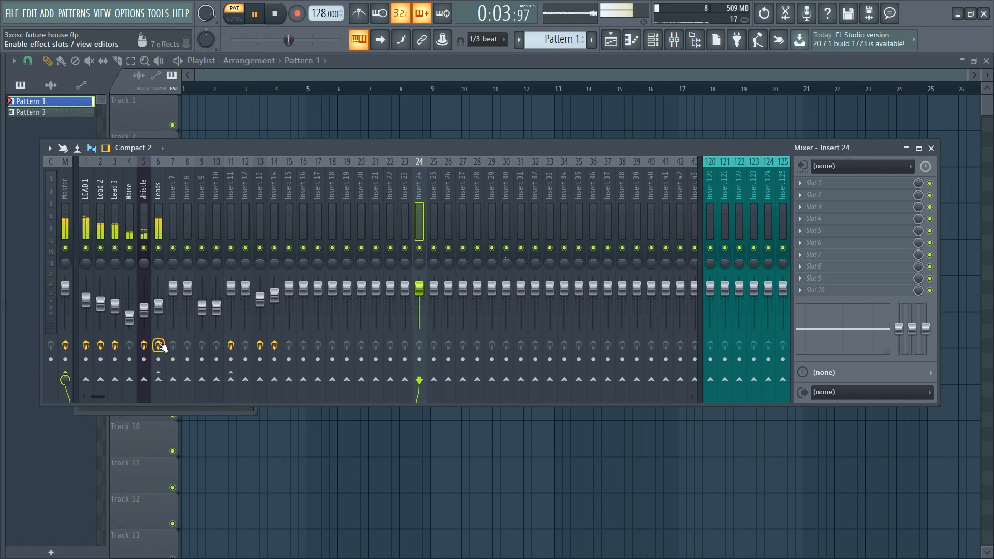
{"action": "key", "text": "space"}
Return to the Leads mixer track and review its compressor and waveshaper again
{"action": "left_click", "coordinate": [161, 177]}
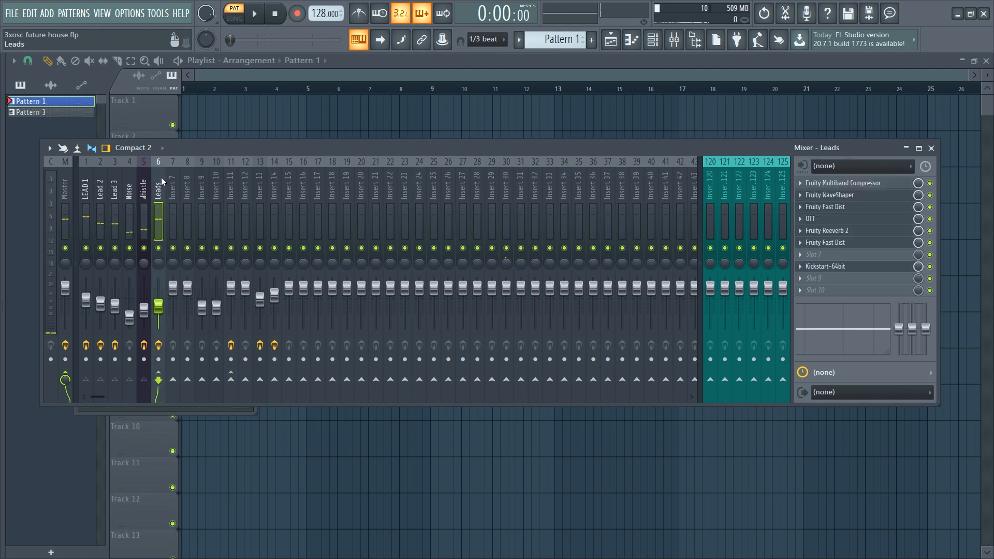
{"action": "left_click", "coordinate": [838, 186]}
{"action": "left_click", "coordinate": [838, 185]}
{"action": "left_click", "coordinate": [848, 197]}
{"action": "left_click", "coordinate": [847, 197]}
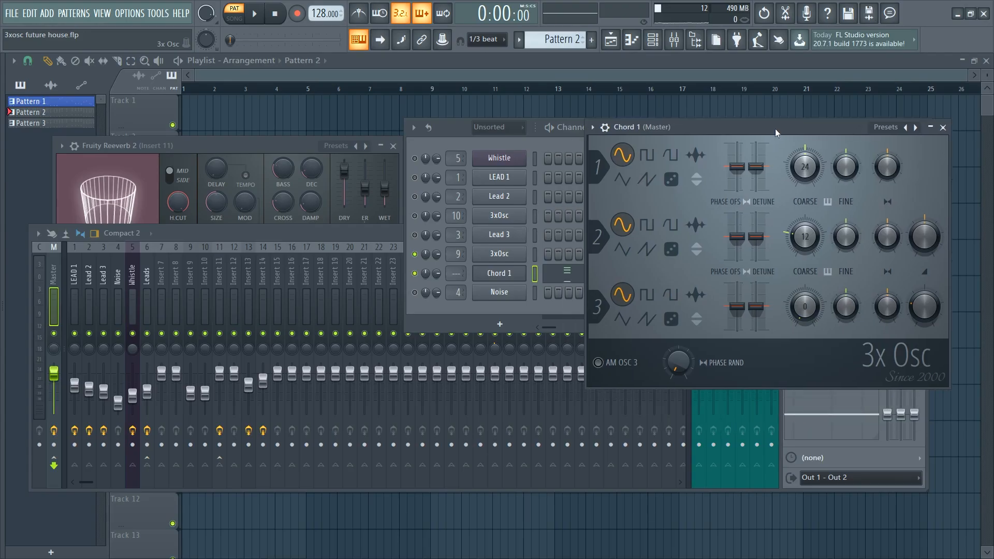
Switch all three Chord 1 oscillators to saw waves and audition the chord pattern
{"action": "left_click_drag", "start_coordinate": [783, 105], "coordinate": [818, 125]}
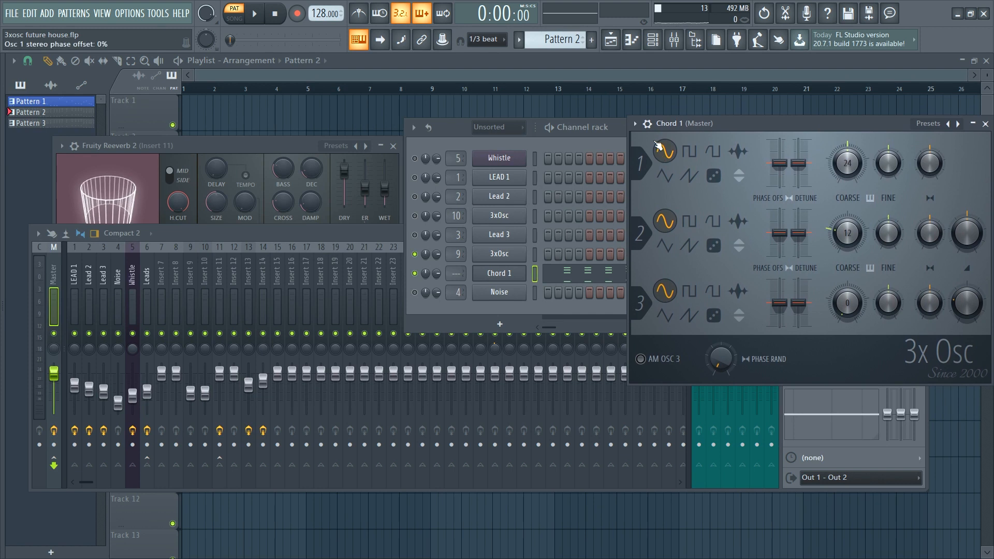
{"action": "left_click_drag", "start_coordinate": [696, 122], "coordinate": [643, 130]}
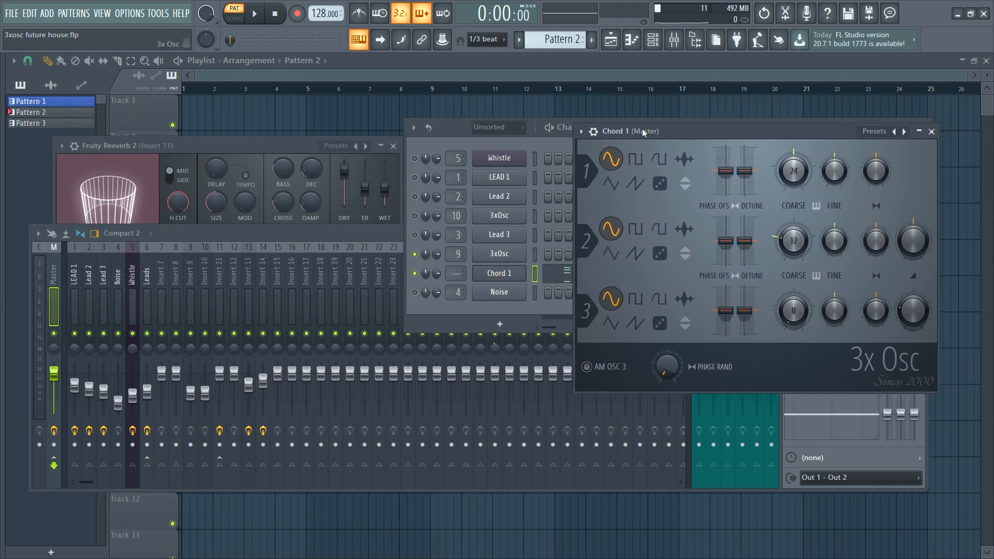
{"action": "left_click", "coordinate": [637, 185]}
{"action": "left_click", "coordinate": [637, 252]}
{"action": "left_click", "coordinate": [637, 323]}
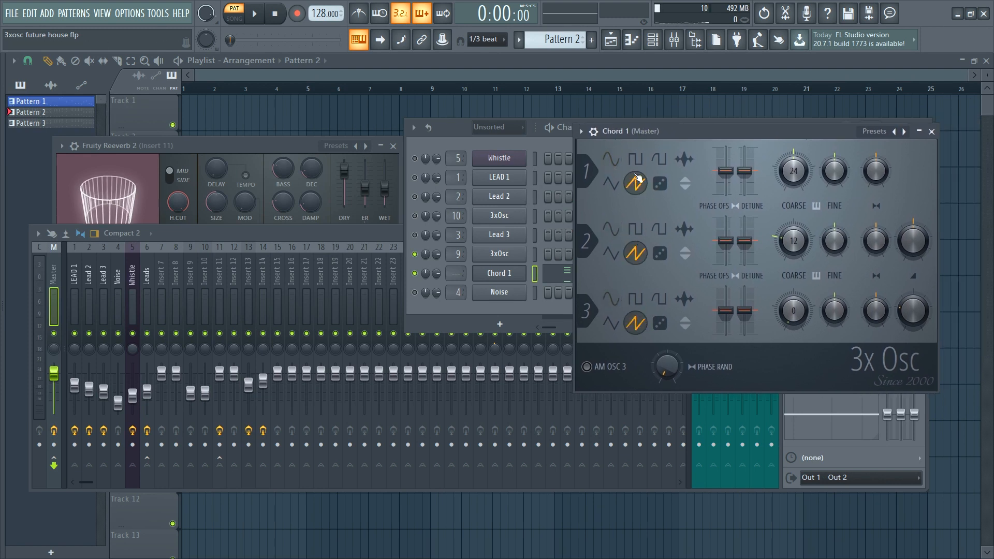
{"action": "key", "text": "space"}
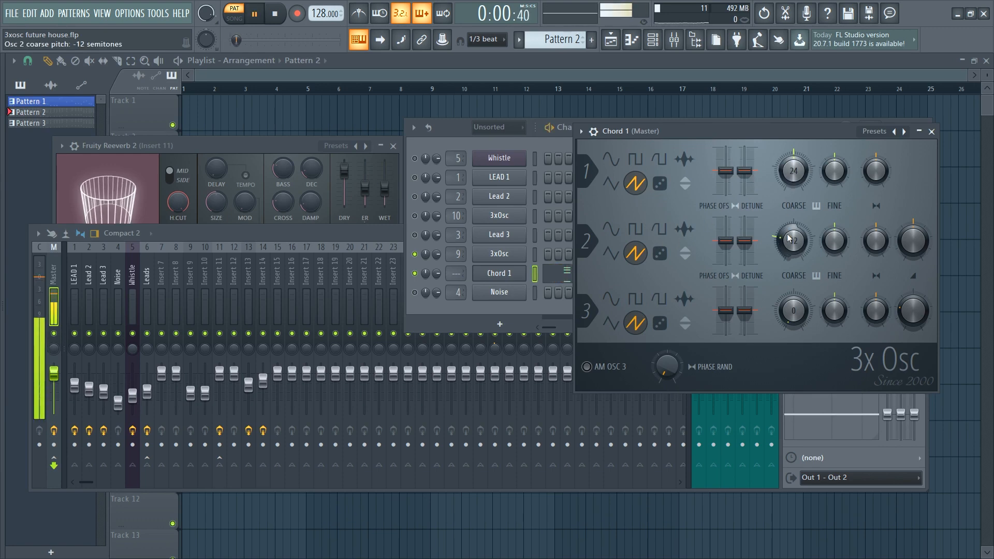
{"action": "key", "text": "space"}
Enable Chord 1's volume envelope with zero attack and a slightly shorter release, and audition the sound
{"action": "left_click", "coordinate": [594, 132]}
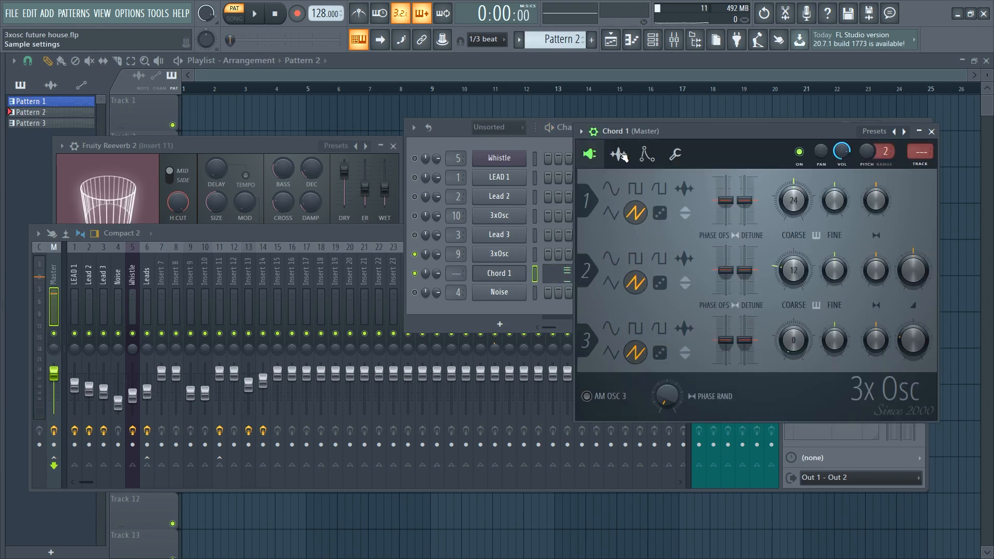
{"action": "left_click", "coordinate": [620, 155]}
{"action": "left_click", "coordinate": [645, 157]}
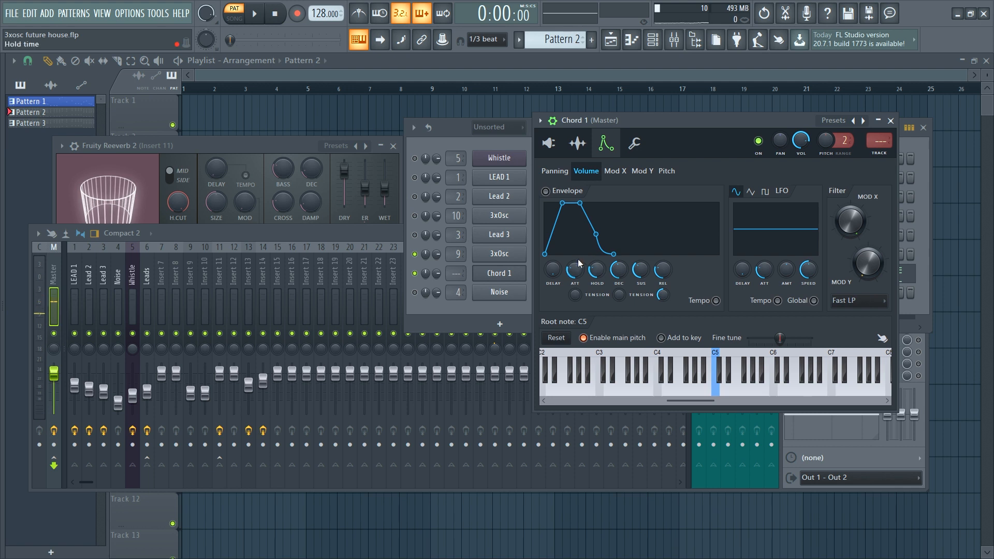
{"action": "left_click_drag", "start_coordinate": [574, 269], "coordinate": [575, 293]}
{"action": "key", "text": "space"}
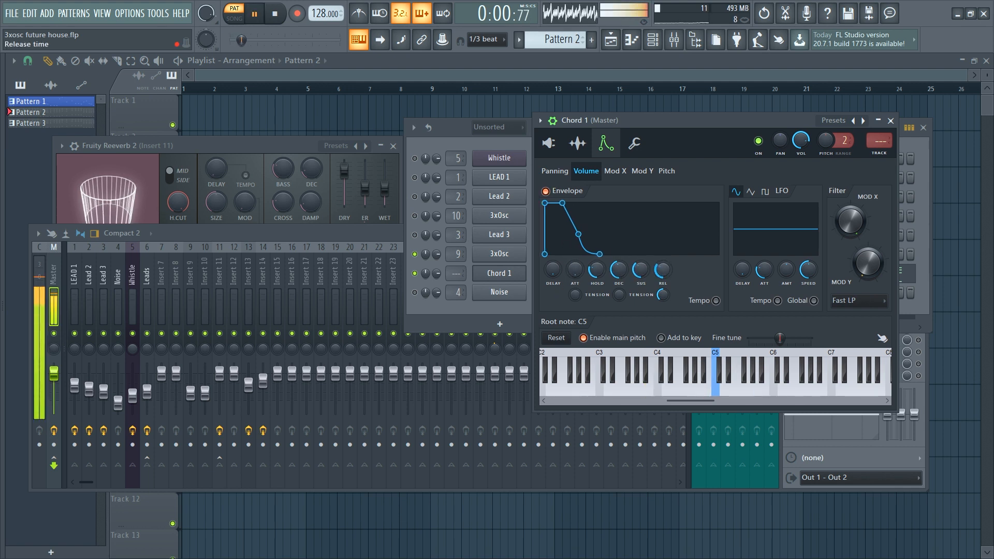
{"action": "left_click_drag", "start_coordinate": [663, 269], "coordinate": [662, 269]}
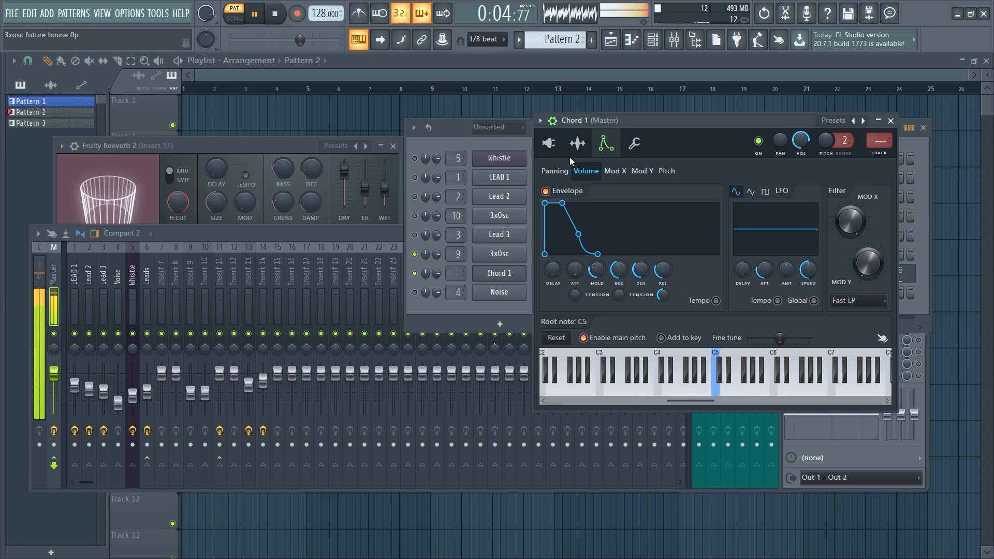
{"action": "left_click", "coordinate": [576, 144]}
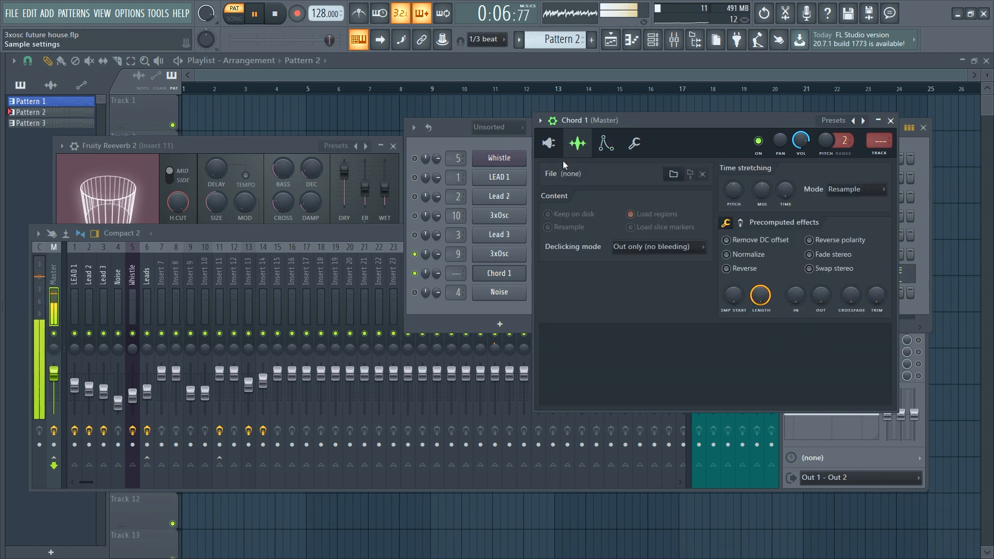
{"action": "left_click", "coordinate": [549, 144]}
{"action": "key", "text": "space"}
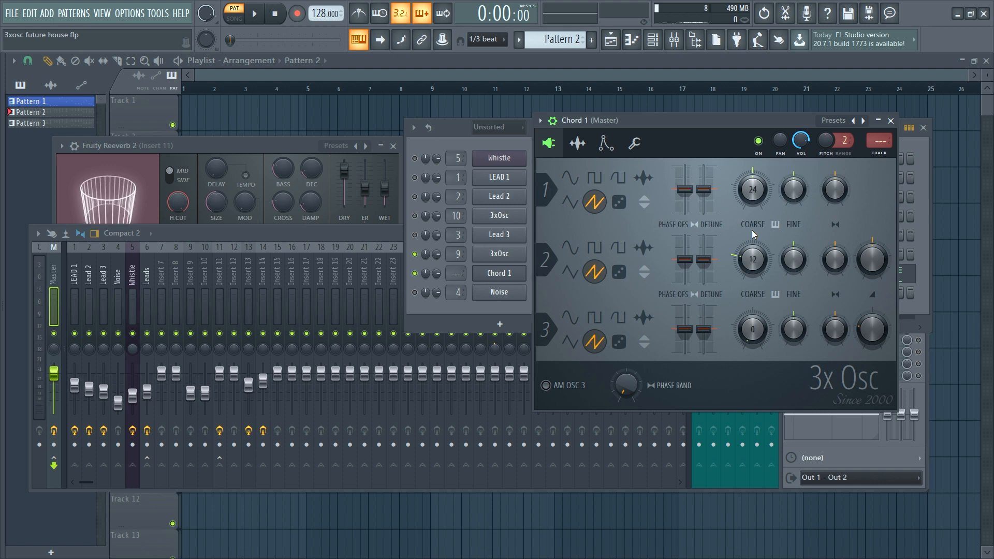
Clone the Chord 1 channel and rename the copy as Chord 2
{"action": "left_click_drag", "start_coordinate": [722, 124], "coordinate": [836, 111]}
{"action": "right_click", "coordinate": [522, 271]}
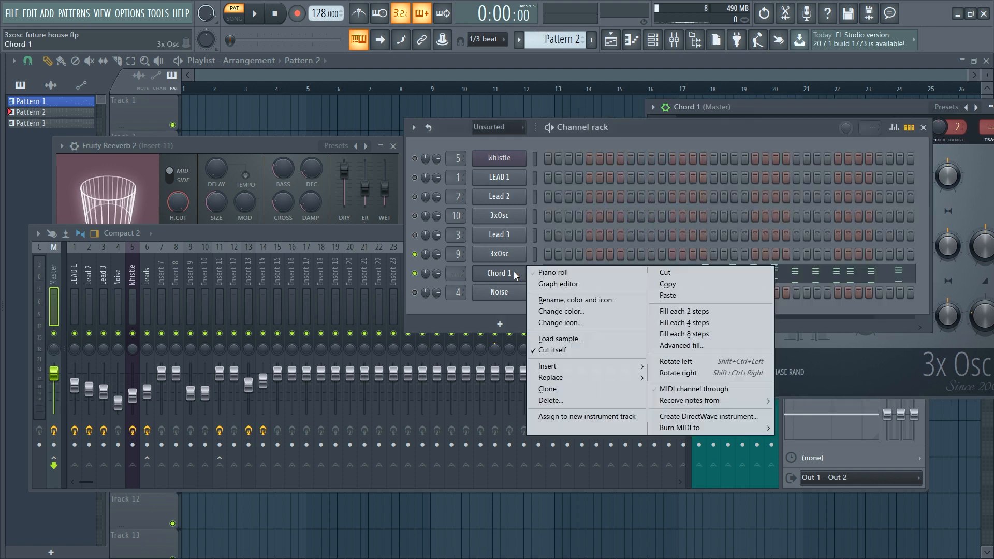
{"action": "left_click", "coordinate": [585, 390]}
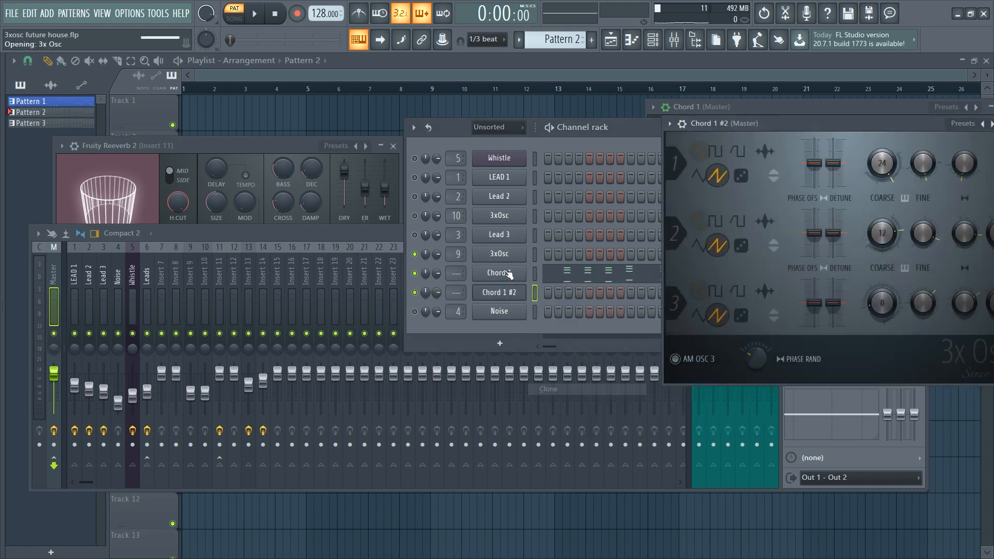
{"action": "middle_click", "coordinate": [505, 291]}
{"action": "type", "text": "Chor"}
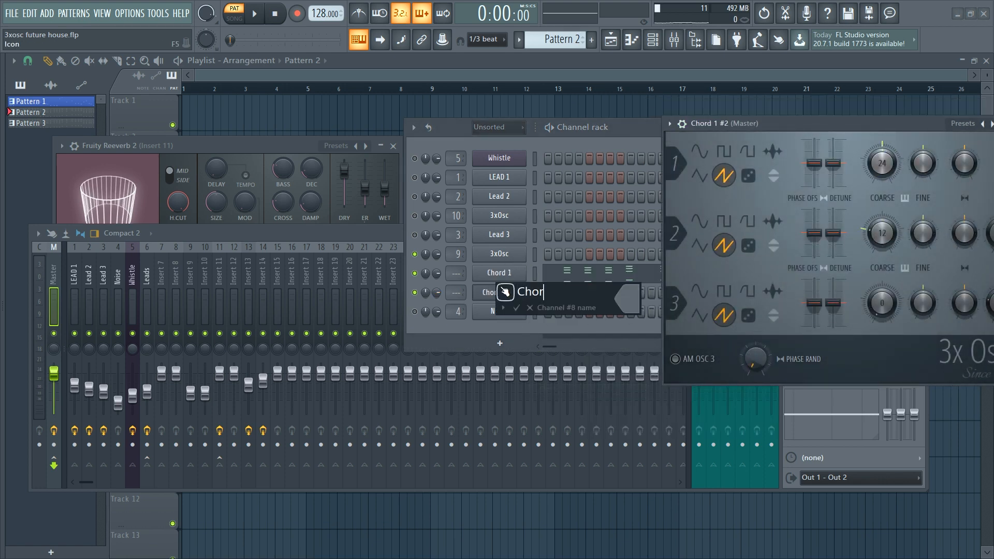
{"action": "type", "text": "d 2"}
{"action": "key", "text": "Return"}
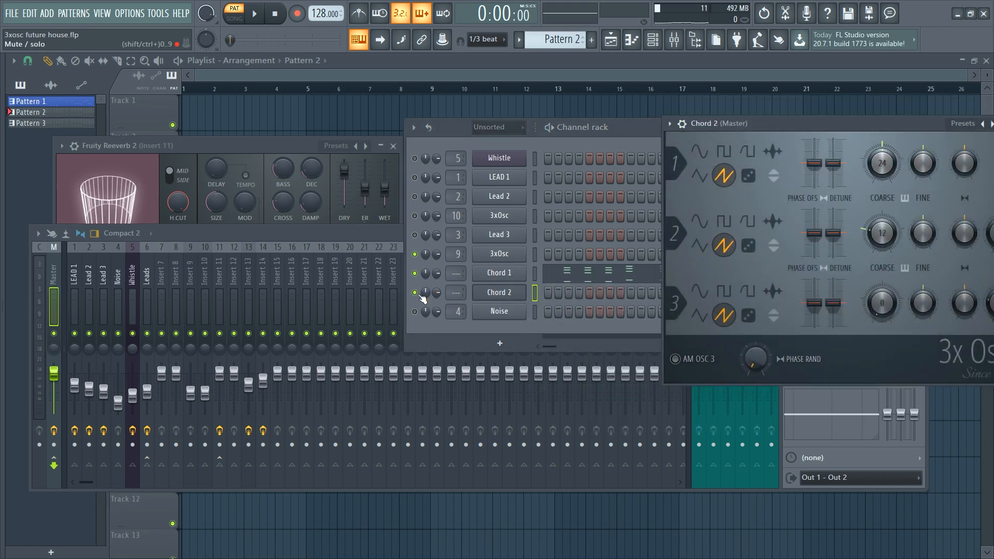
Give the Chord 2 channel the same notes as Chord 1 and solo it
{"action": "left_click_drag", "start_coordinate": [771, 124], "coordinate": [682, 124]}
{"action": "left_click", "coordinate": [541, 287]}
{"action": "left_click", "coordinate": [537, 291]}
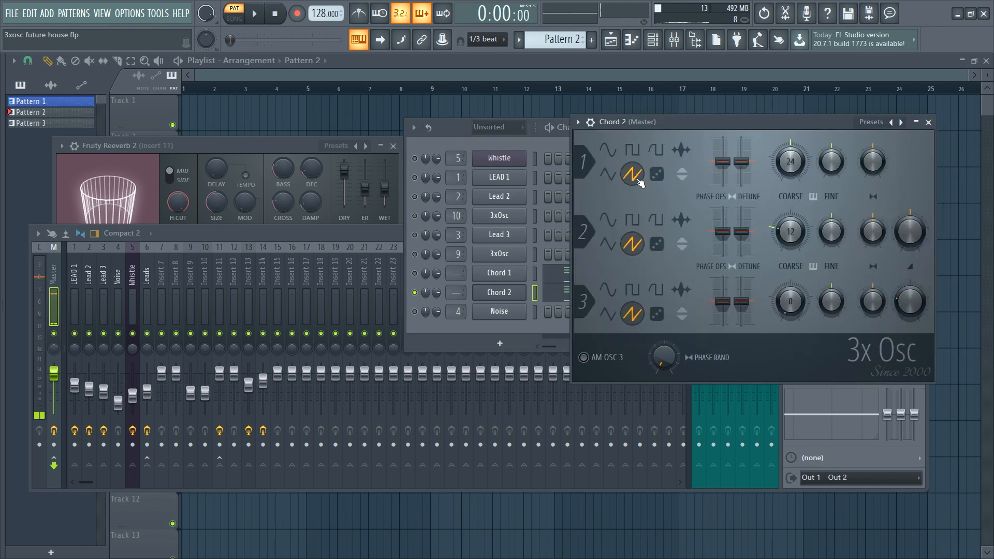
Set all three Chord 2 oscillators to square waves and the coarse pitch of oscillators 2 and 3 to 24
{"action": "left_click", "coordinate": [632, 150]}
{"action": "left_click", "coordinate": [632, 220]}
{"action": "left_click", "coordinate": [632, 289]}
{"action": "left_click_drag", "start_coordinate": [791, 232], "coordinate": [791, 224]}
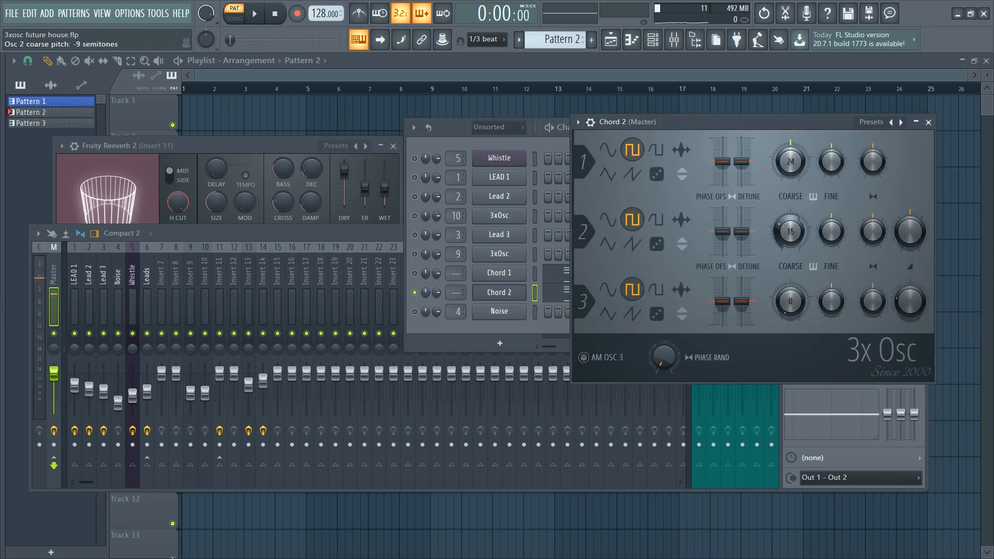
{"action": "left_click_drag", "start_coordinate": [791, 301], "coordinate": [791, 305]}
{"action": "key", "text": "space"}
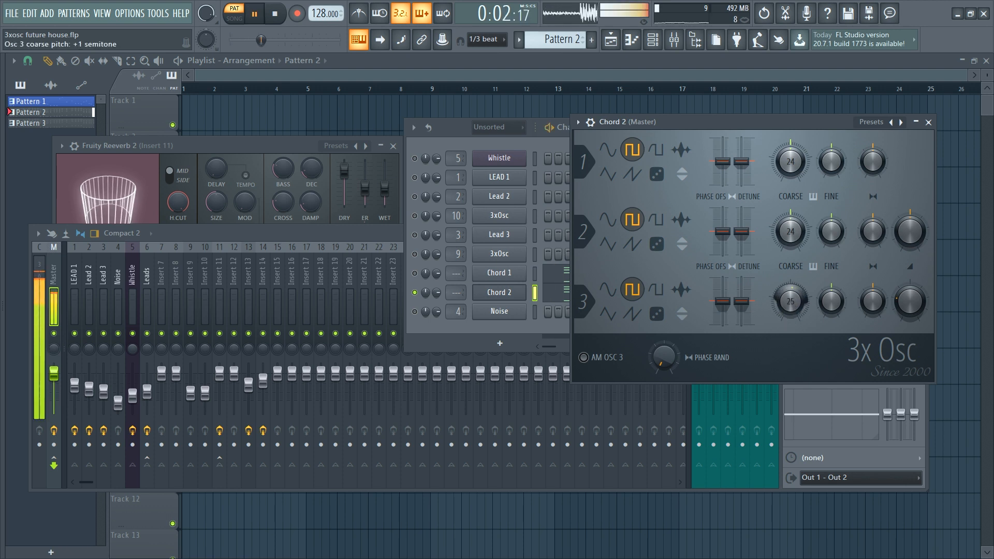
{"action": "left_click_drag", "start_coordinate": [791, 301], "coordinate": [790, 298]}
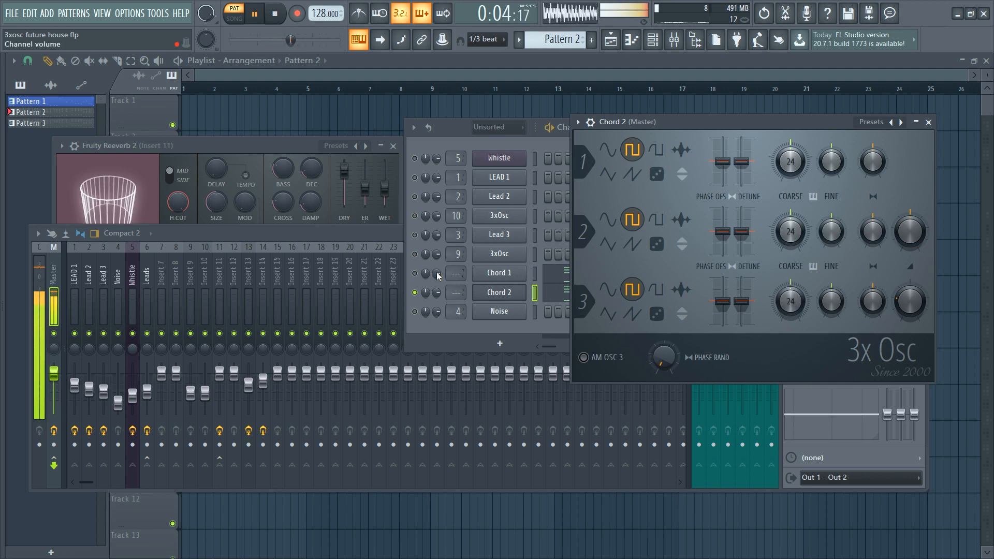
Unmute Chord 1 to play both chord layers together
{"action": "left_click", "coordinate": [415, 273]}
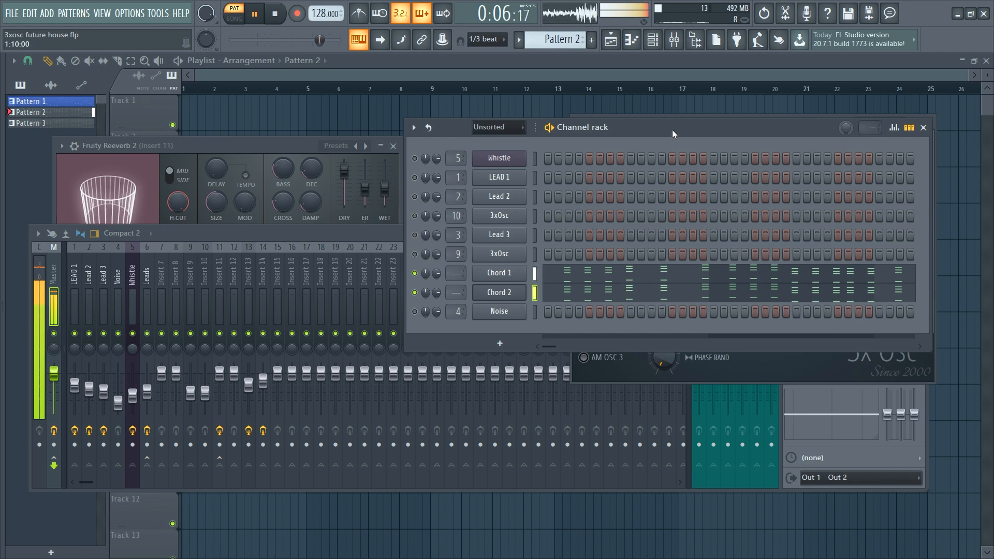
{"action": "left_click_drag", "start_coordinate": [672, 129], "coordinate": [623, 126]}
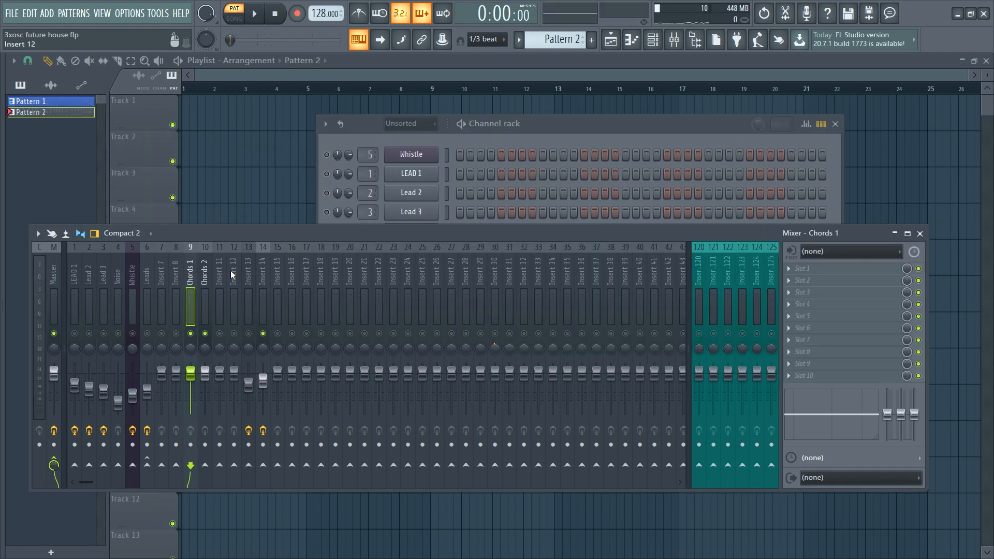
Route the Chords 1 and Chords 2 mixer tracks only to Insert 11
{"action": "left_click", "coordinate": [204, 280], "text": "ctrl"}
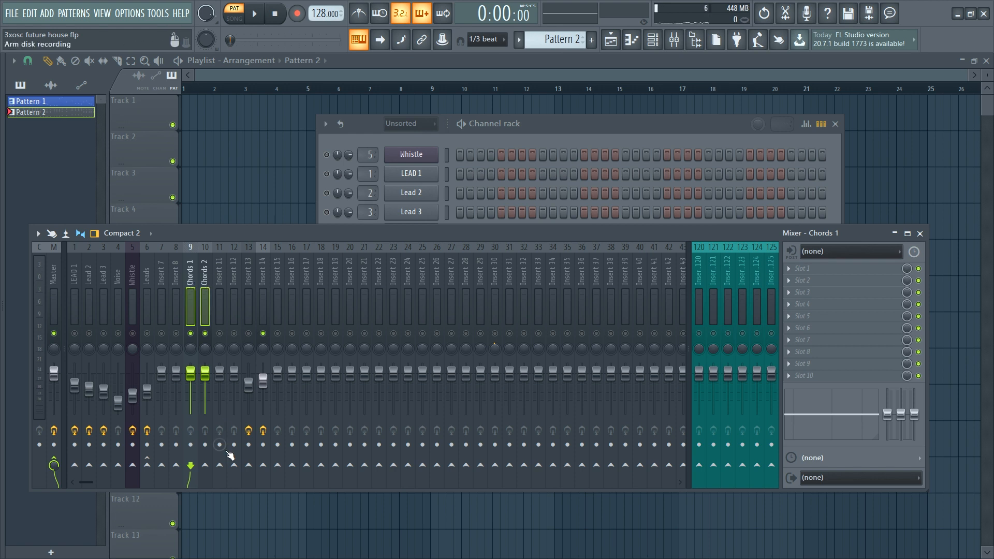
{"action": "right_click", "coordinate": [220, 464]}
{"action": "left_click", "coordinate": [189, 282]}
{"action": "left_click", "coordinate": [195, 288]}
{"action": "right_click", "coordinate": [221, 465]}
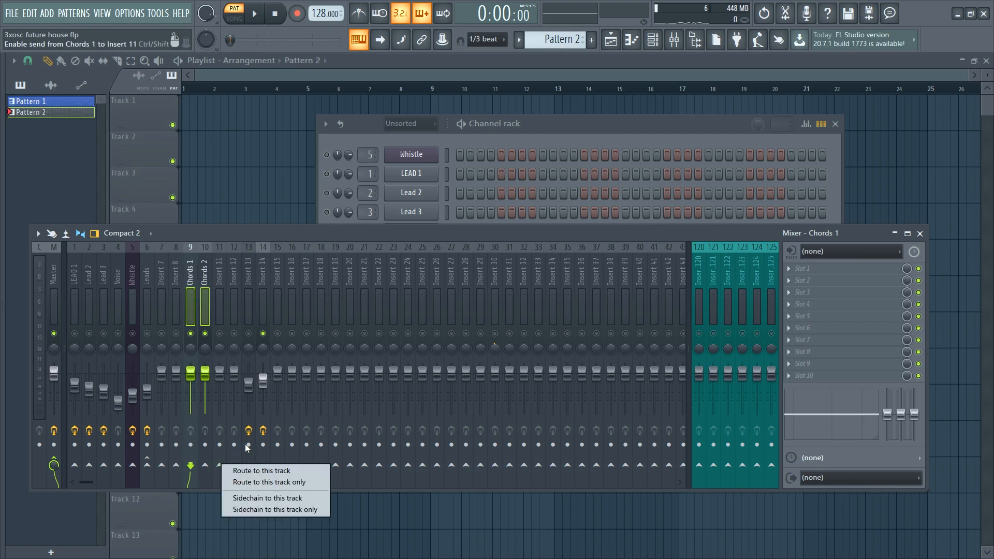
{"action": "left_click", "coordinate": [279, 484]}
Rename mixer track Insert 11 as CHORDS
{"action": "double_click", "coordinate": [221, 281]}
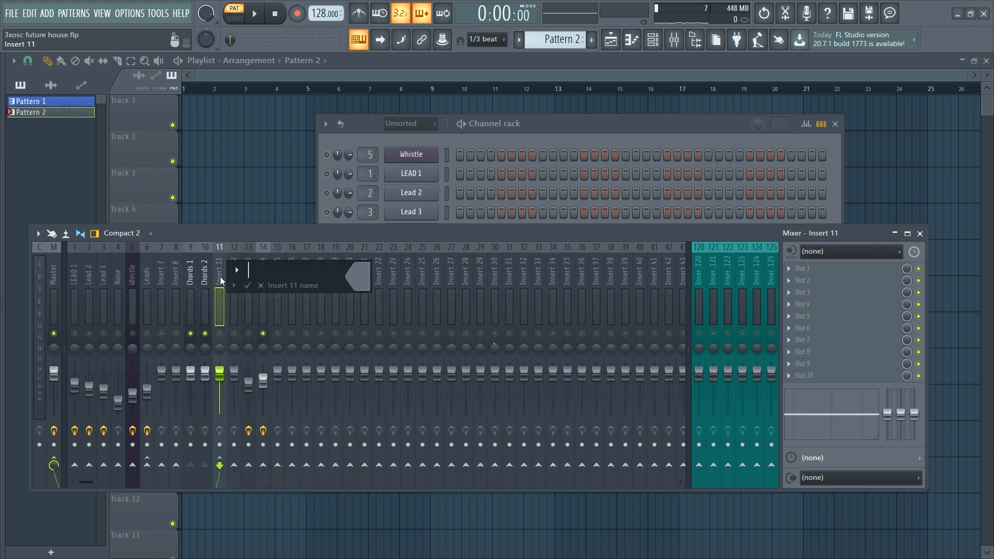
{"action": "type", "text": "CHORDs"}
{"action": "key", "text": "Return"}
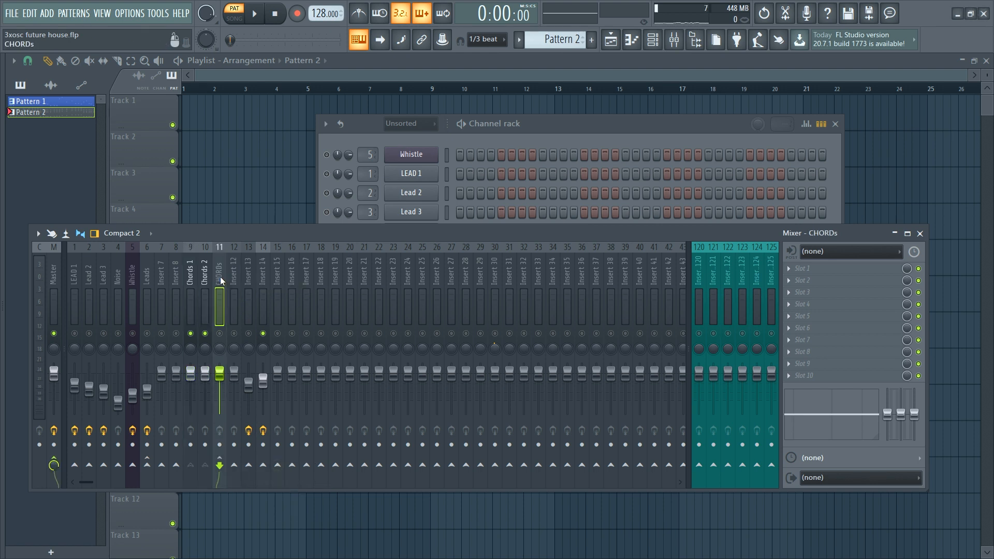
Add Fruity parametric EQ 2 to the first slot of the CHORDS track and change the filter type of band 1
{"action": "left_click", "coordinate": [805, 268]}
{"action": "left_click", "coordinate": [632, 155]}
{"action": "right_click", "coordinate": [401, 301]}
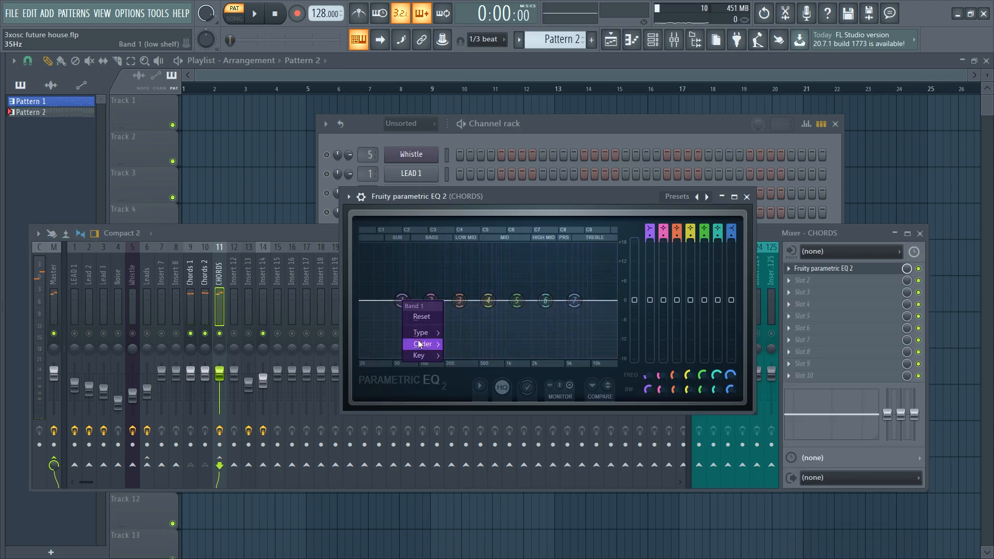
{"action": "mouse_move", "coordinate": [422, 333]}
{"action": "left_click", "coordinate": [494, 365]}
{"action": "left_click", "coordinate": [747, 197]}
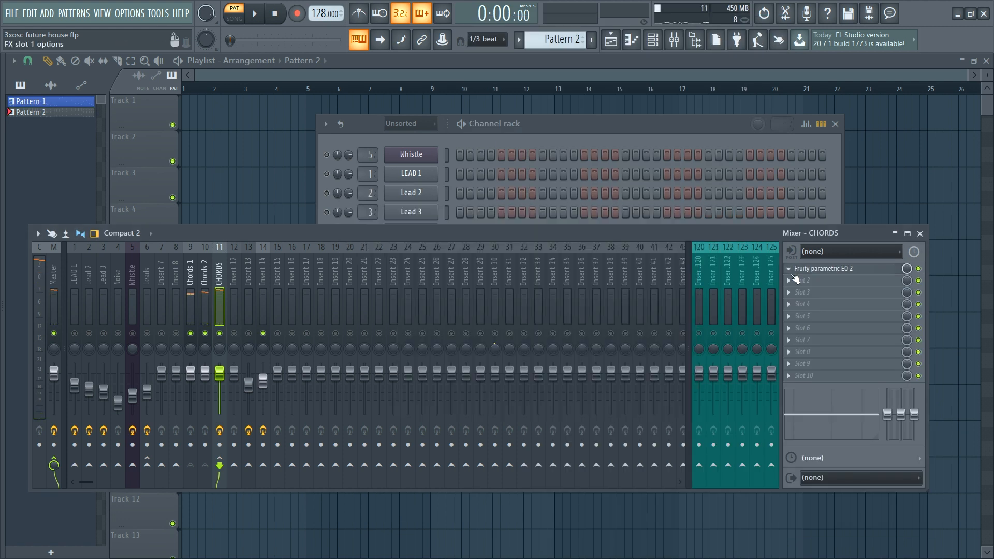
Add Fruity WaveShaper to the second slot of the CHORDS track and raise its curve's middle point during playback
{"action": "left_click", "coordinate": [800, 280]}
{"action": "left_click", "coordinate": [507, 141]}
{"action": "key", "text": "space"}
{"action": "left_click_drag", "start_coordinate": [215, 311], "coordinate": [217, 257]}
{"action": "key", "text": "space"}
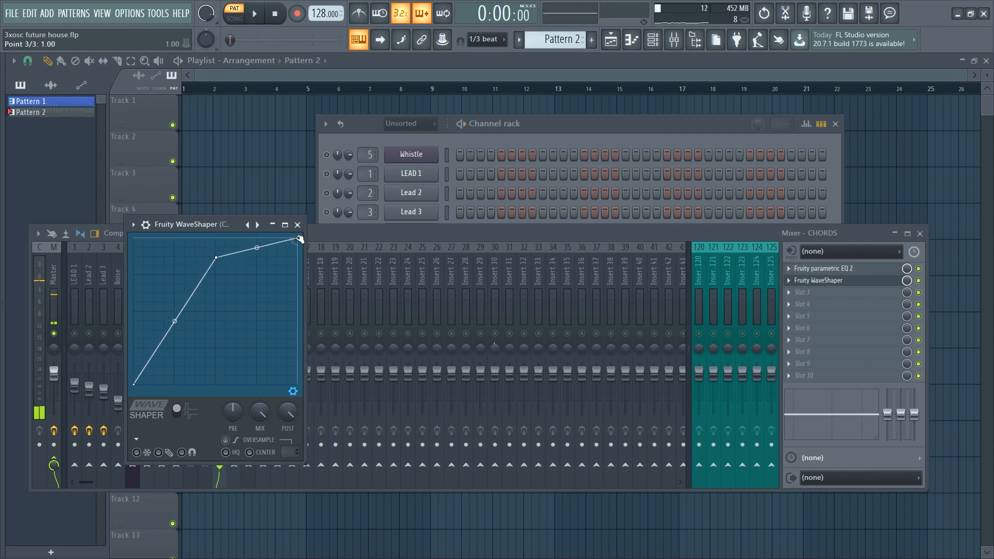
Add Fruity Reeverb 2 to the third slot of the CHORDS track and lower its wet level
{"action": "left_click", "coordinate": [795, 293]}
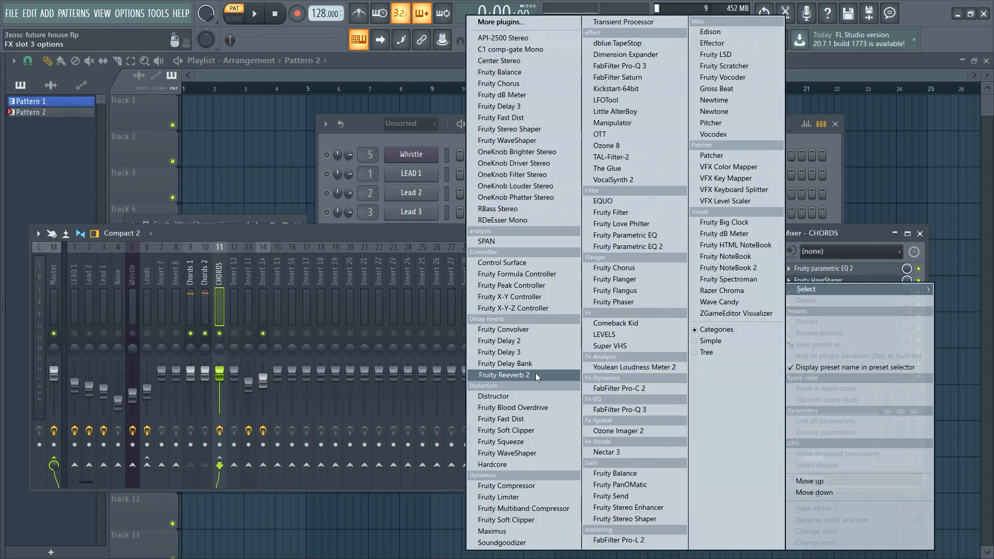
{"action": "left_click", "coordinate": [536, 373]}
{"action": "key", "text": "space"}
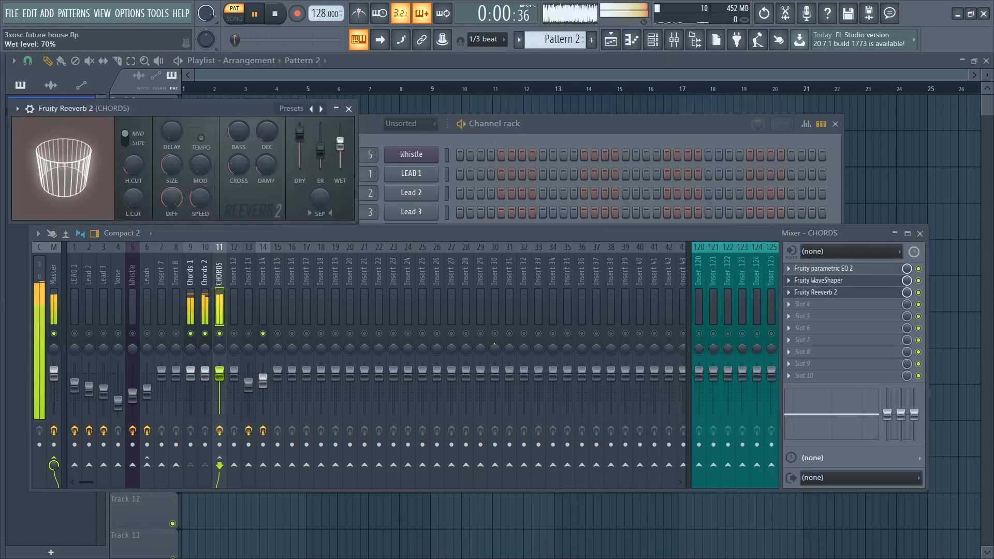
{"action": "left_click_drag", "start_coordinate": [240, 108], "coordinate": [284, 145]}
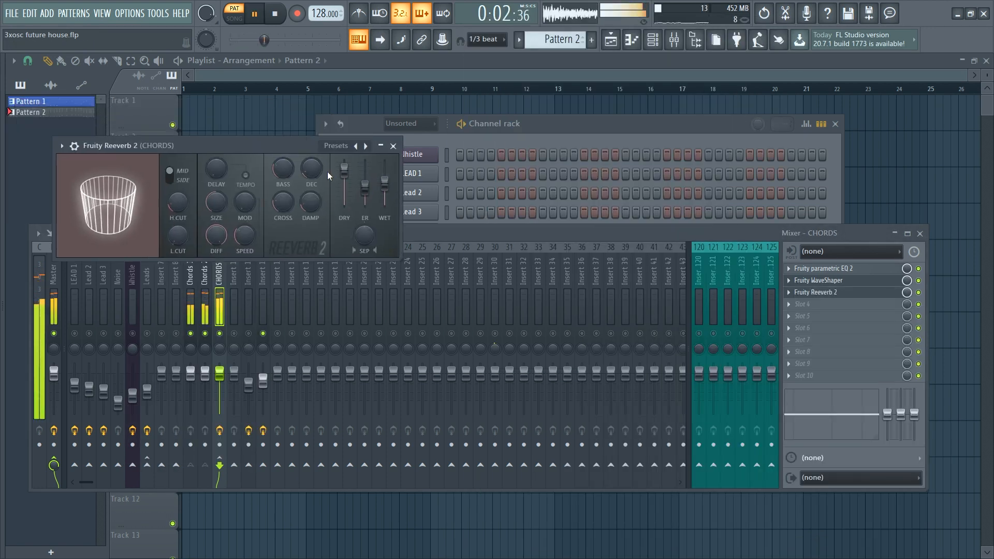
{"action": "left_click_drag", "start_coordinate": [385, 177], "coordinate": [385, 184]}
{"action": "key", "text": "space"}
Open the plugin choices for the fourth effect slot of the CHORDS track
{"action": "right_click", "coordinate": [790, 304]}
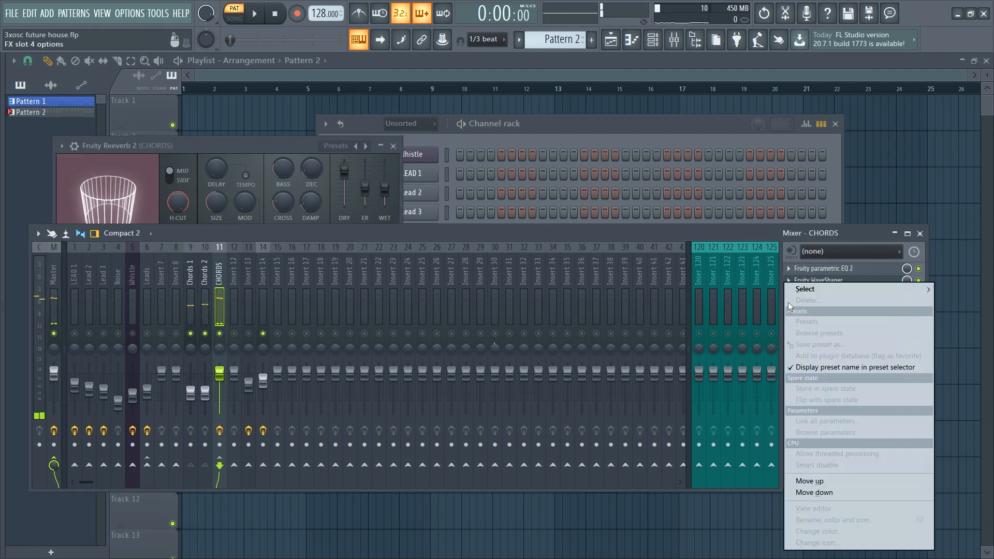
{"action": "mouse_move", "coordinate": [808, 290]}
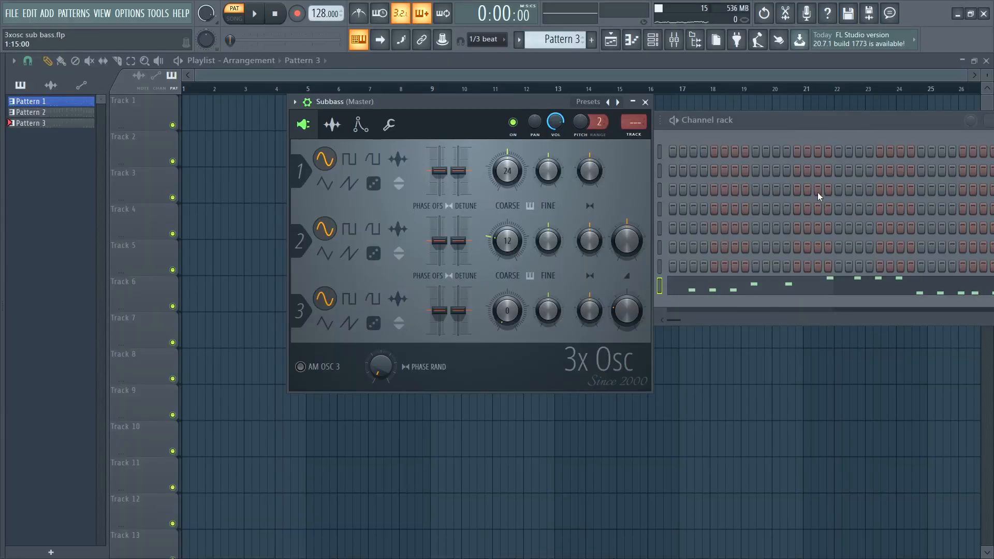
Audition the Subbass notes in Pattern 3 and bring up the channel's 3x Osc settings
{"action": "left_click", "coordinate": [810, 117]}
{"action": "left_click_drag", "start_coordinate": [809, 117], "coordinate": [682, 131]}
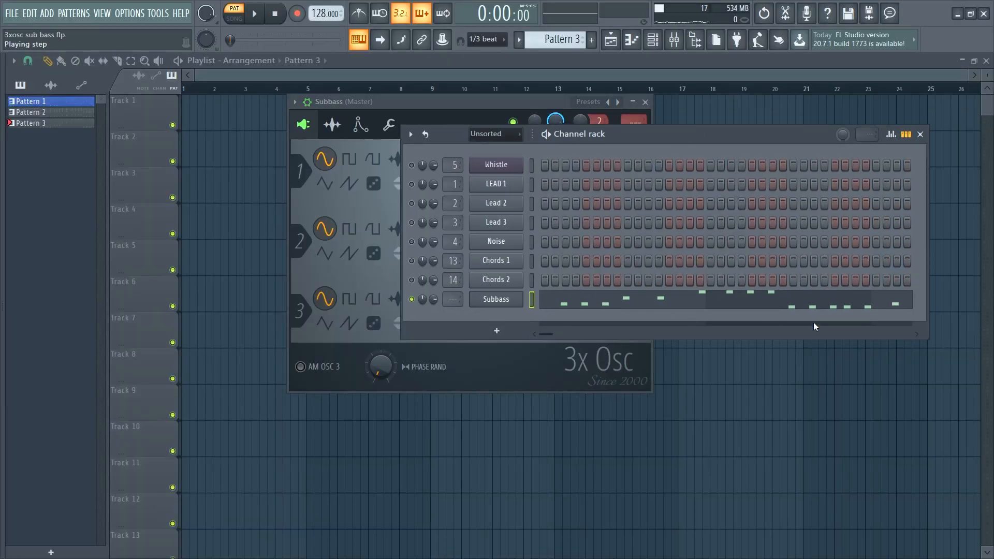
{"action": "key", "text": "space"}
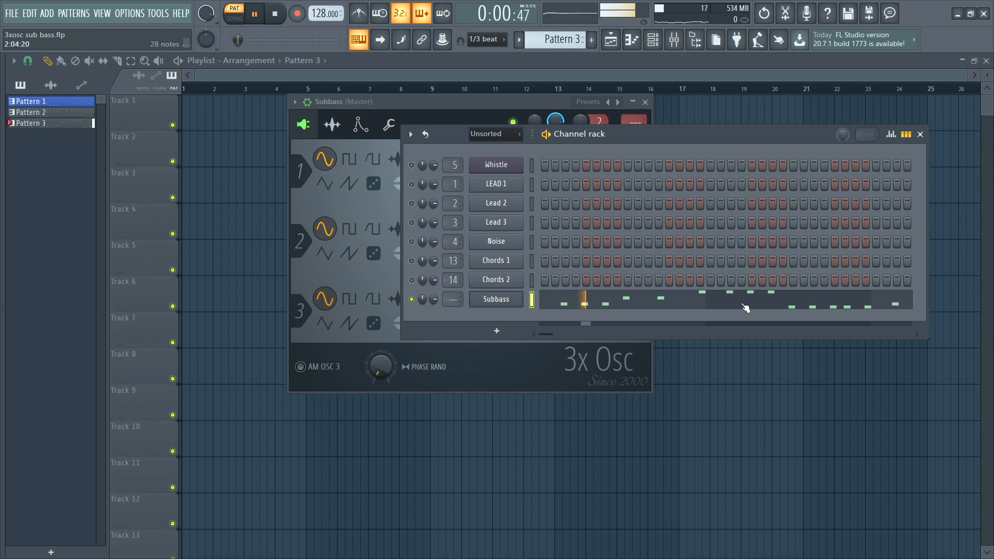
{"action": "left_click", "coordinate": [493, 98]}
{"action": "key", "text": "space"}
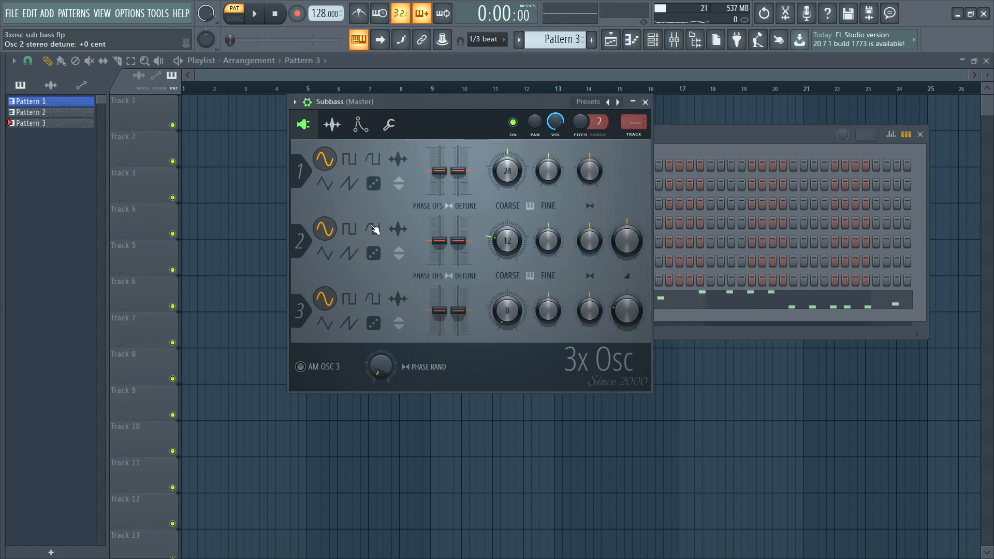
Set all three Subbass oscillators to square waves and audition the pattern
{"action": "left_click", "coordinate": [353, 164]}
{"action": "left_click", "coordinate": [349, 229]}
{"action": "left_click", "coordinate": [350, 298]}
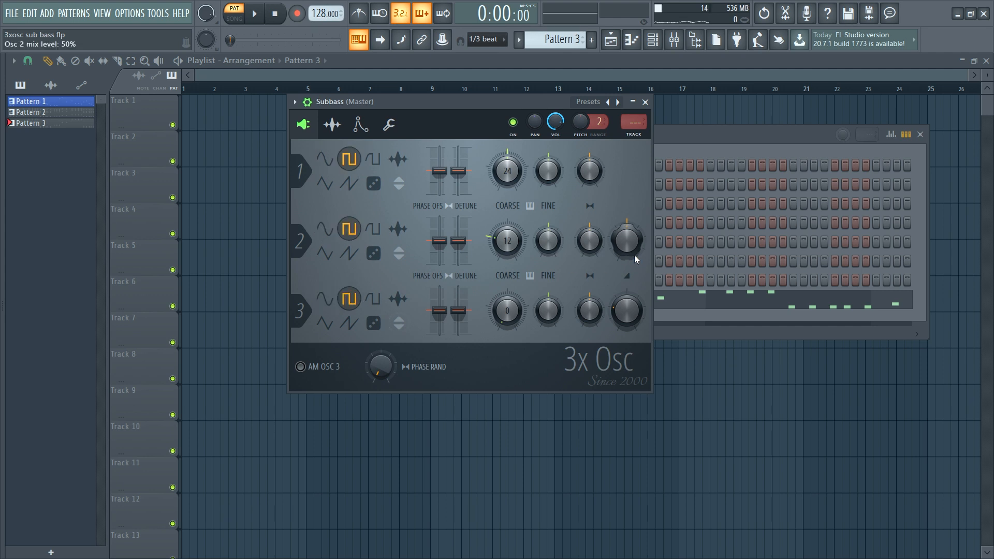
{"action": "key", "text": "space"}
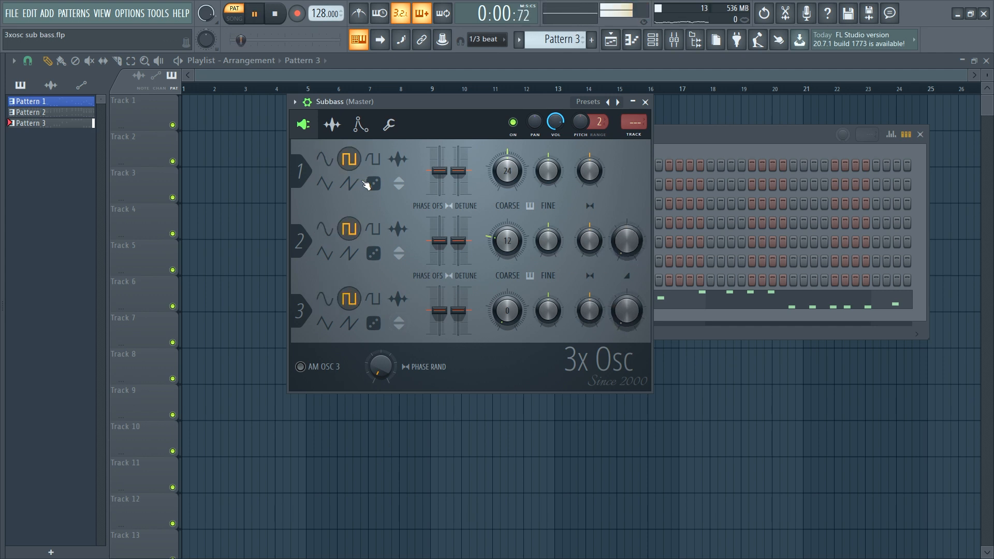
{"action": "key", "text": "space"}
Lower oscillator 1's coarse pitch to -24 semitones and audition the Subbass
{"action": "left_click_drag", "start_coordinate": [507, 171], "coordinate": [507, 195]}
{"action": "key", "text": "space"}
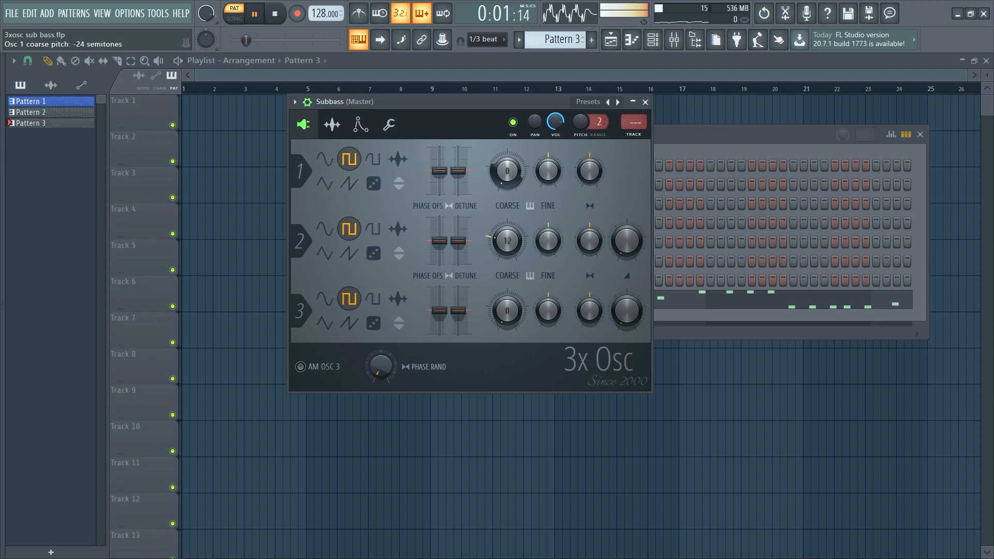
{"action": "key", "text": "space"}
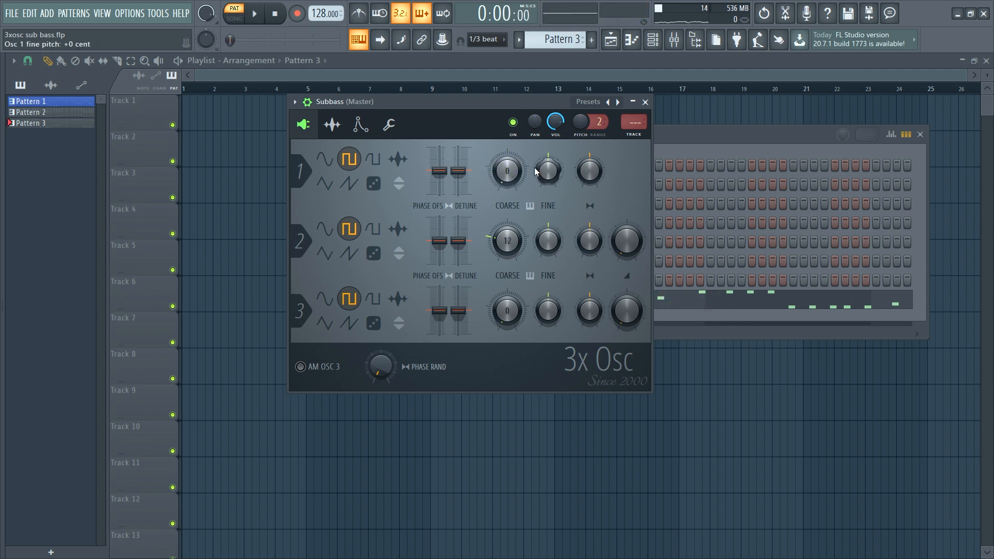
Shape the Subbass volume envelope with zero attack, hold and sustain and a fairly short decay, auditioning between adjustments
{"action": "left_click", "coordinate": [361, 125]}
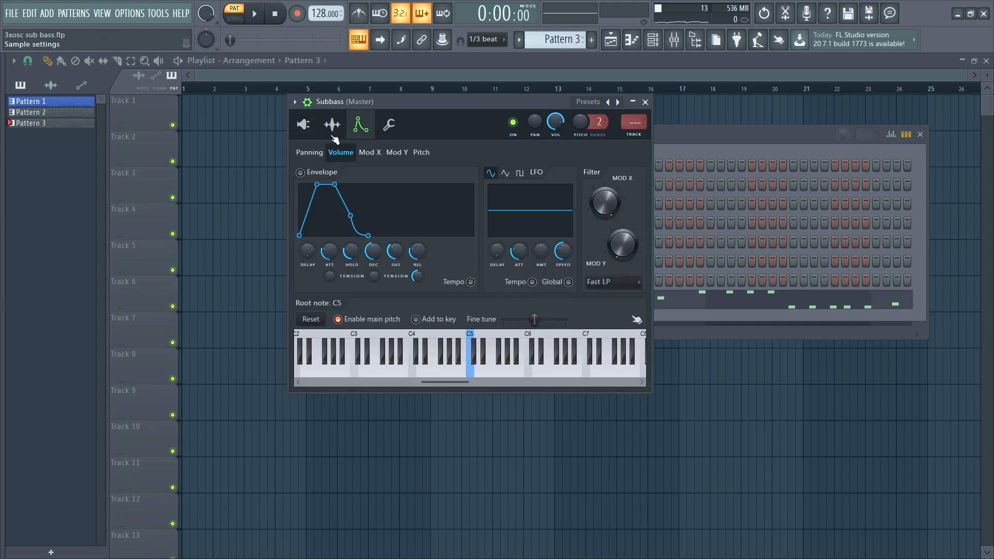
{"action": "left_click_drag", "start_coordinate": [333, 257], "coordinate": [332, 280]}
{"action": "key", "text": "space"}
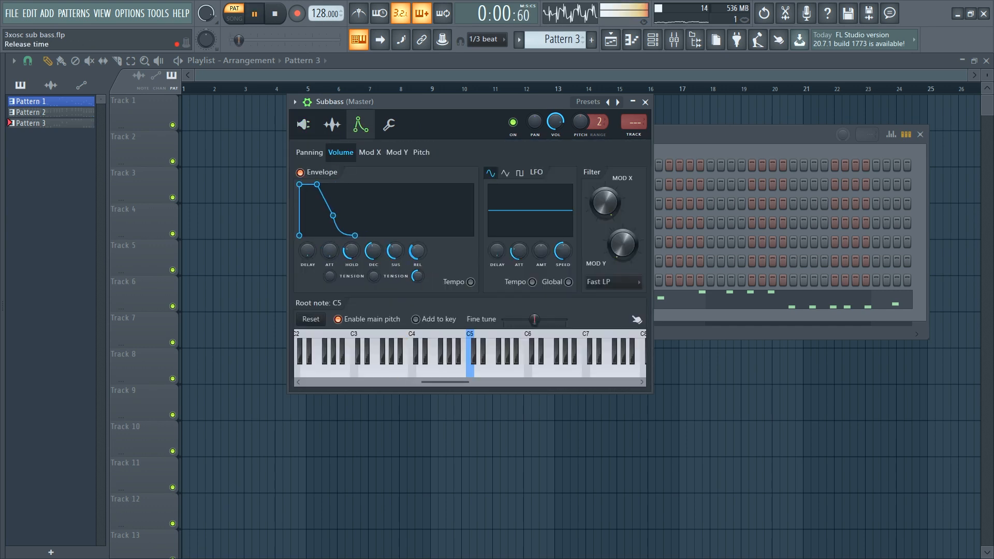
{"action": "key", "text": "space"}
{"action": "mouse_move", "coordinate": [374, 252]}
{"action": "left_mouse_down"}
{"action": "mouse_move", "coordinate": [374, 274]}
{"action": "mouse_move", "coordinate": [355, 277]}
{"action": "mouse_move", "coordinate": [374, 241]}
{"action": "left_mouse_up"}
{"action": "key", "text": "space"}
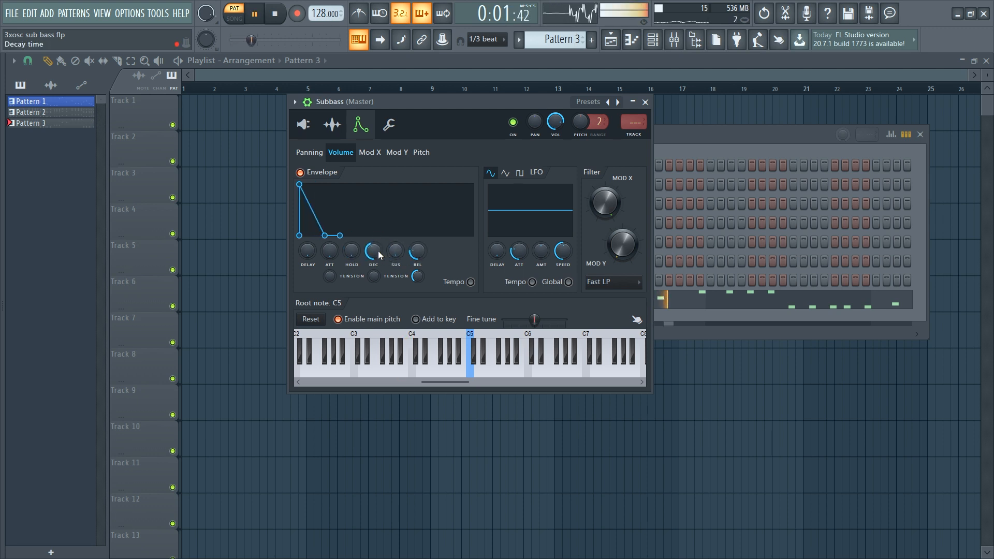
{"action": "key", "text": "space"}
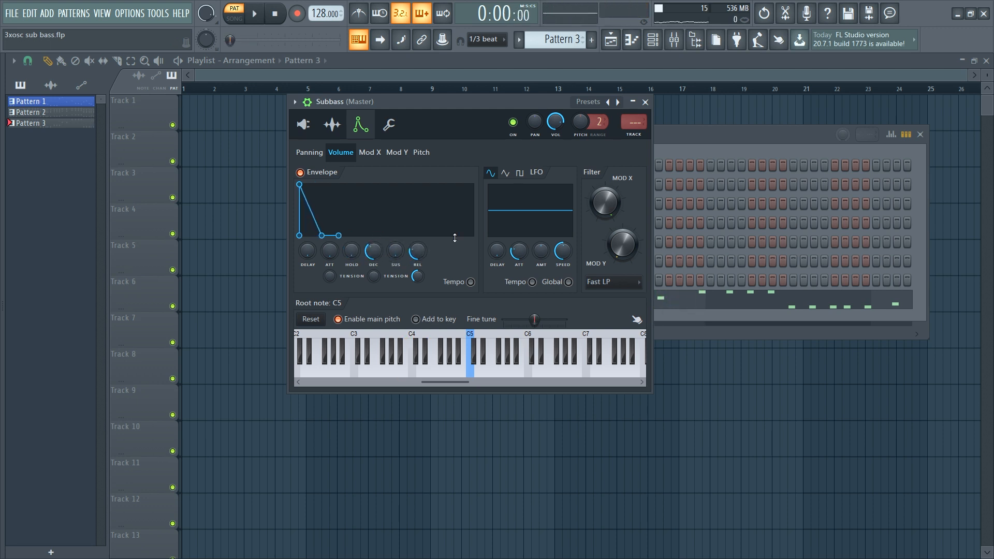
Enable the Subbass pitch envelope and raise its amount to maximum during playback
{"action": "left_click", "coordinate": [421, 154]}
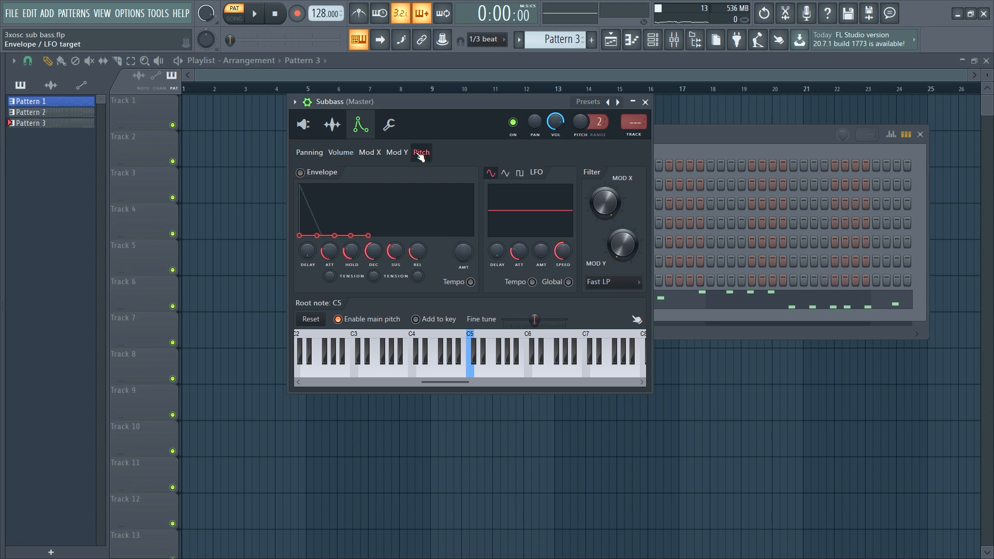
{"action": "left_click", "coordinate": [300, 173]}
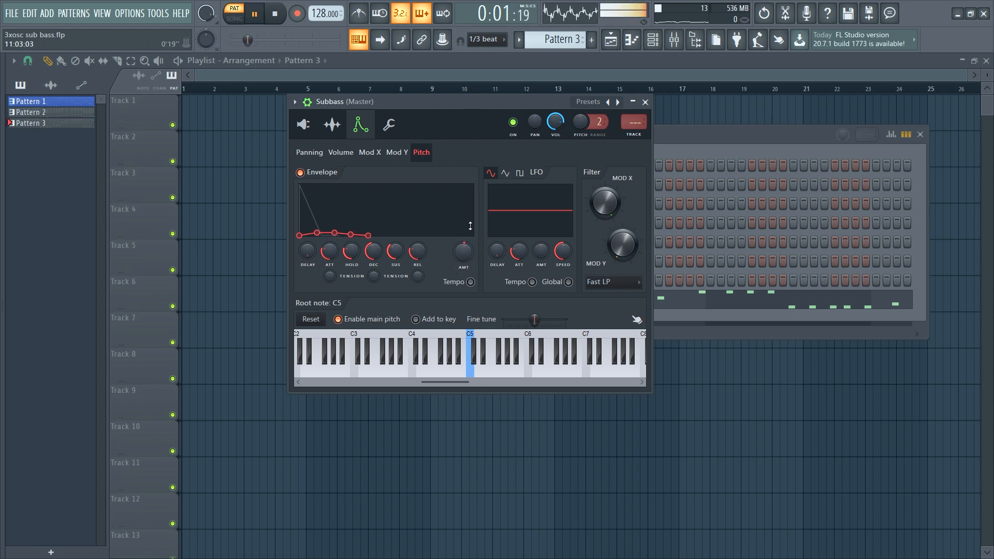
{"action": "left_click_drag", "start_coordinate": [468, 258], "coordinate": [469, 253]}
{"action": "key", "text": "space"}
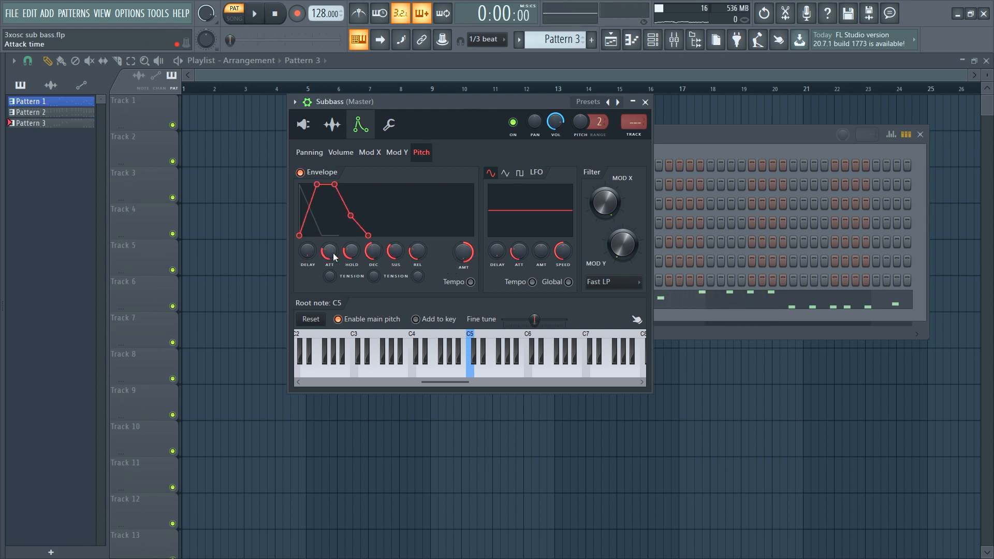
Reduce the pitch envelope's attack, hold, sustain and release to zero, make its decay very short, and audition it
{"action": "left_click_drag", "start_coordinate": [330, 253], "coordinate": [330, 279]}
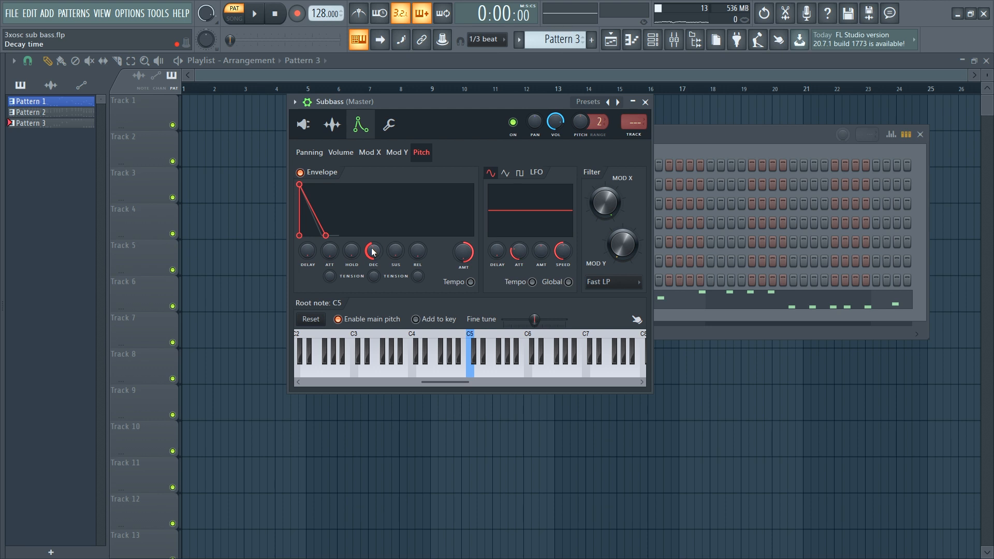
{"action": "left_click_drag", "start_coordinate": [373, 251], "coordinate": [373, 274]}
{"action": "key", "text": "space"}
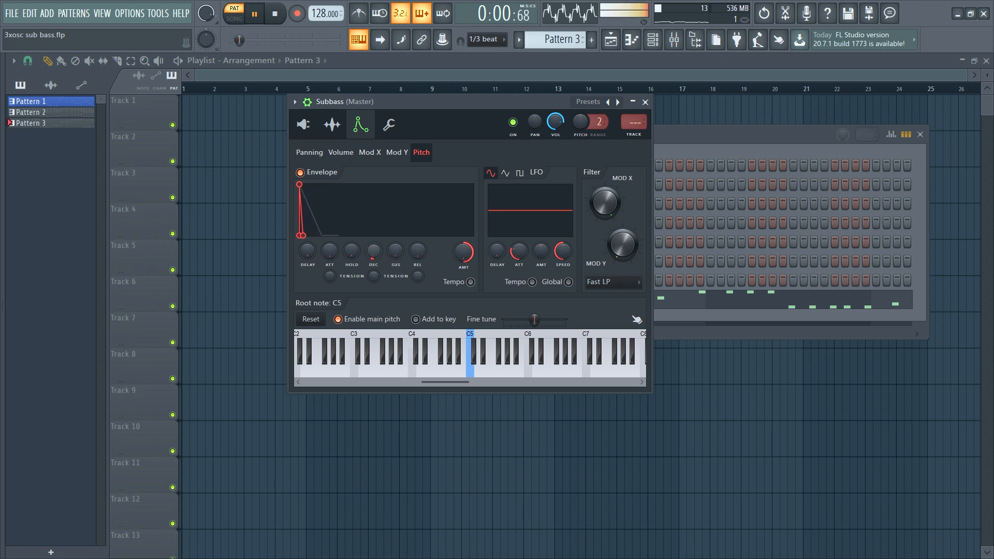
{"action": "key", "text": "space"}
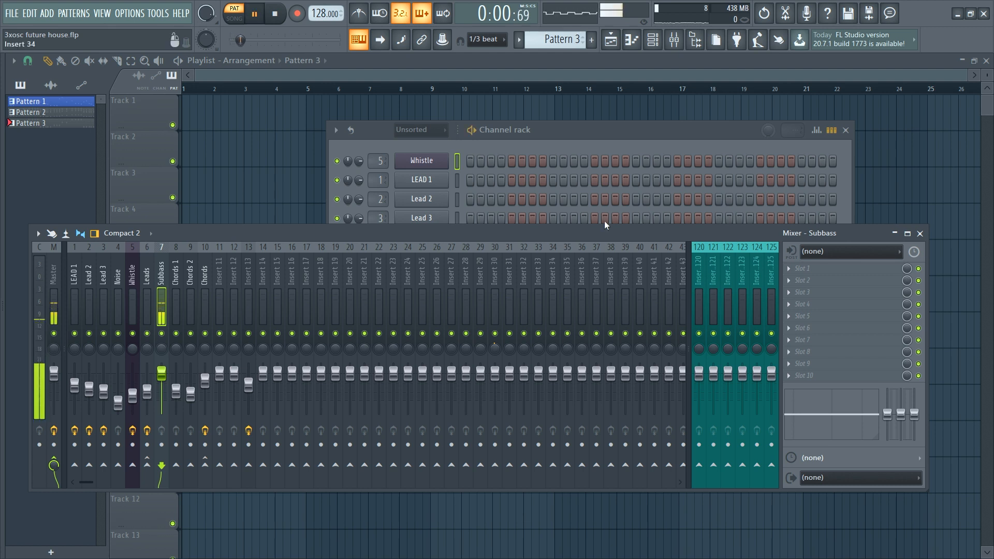
Add RBass Stereo to the Subbass mixer track, placed after a Fruity parametric EQ 2 whose band 7 low-passes at about 415 Hz
{"action": "left_click", "coordinate": [799, 272]}
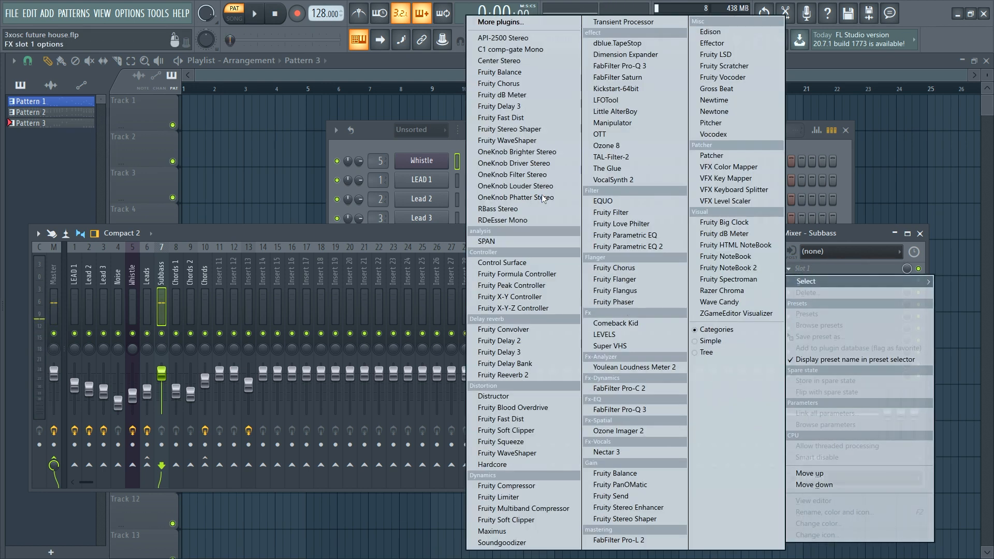
{"action": "left_click", "coordinate": [536, 210]}
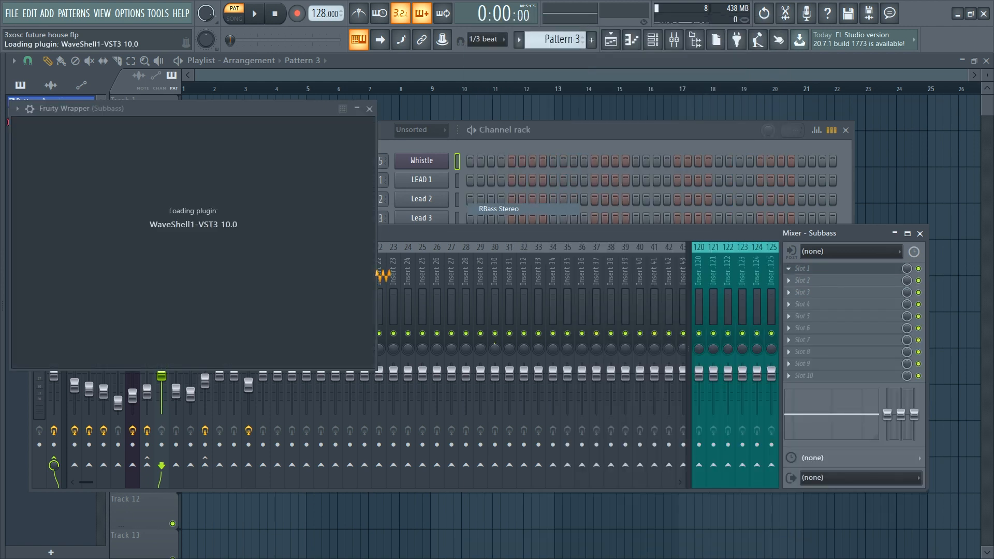
{"action": "left_click_drag", "start_coordinate": [93, 109], "coordinate": [335, 157]}
{"action": "key", "text": "space"}
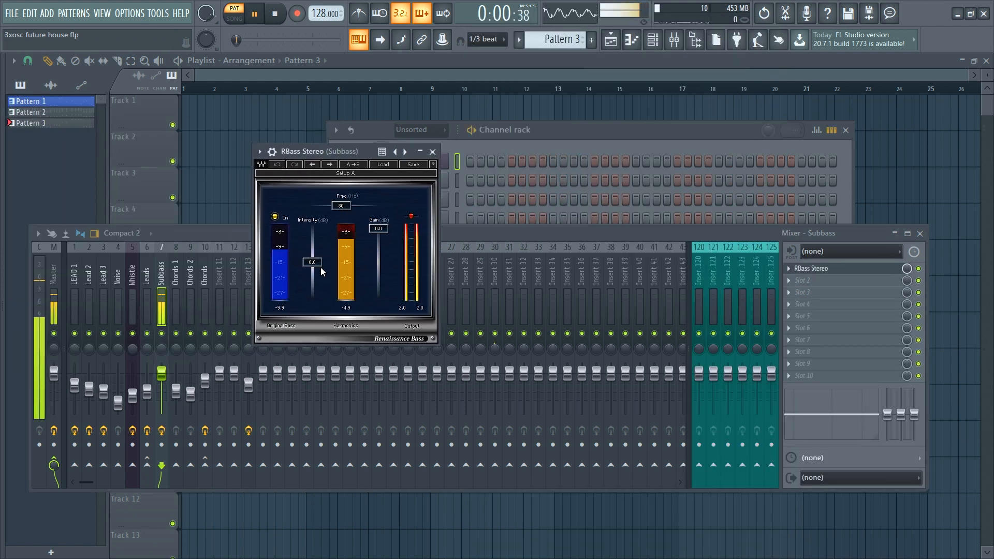
{"action": "left_click", "coordinate": [919, 269]}
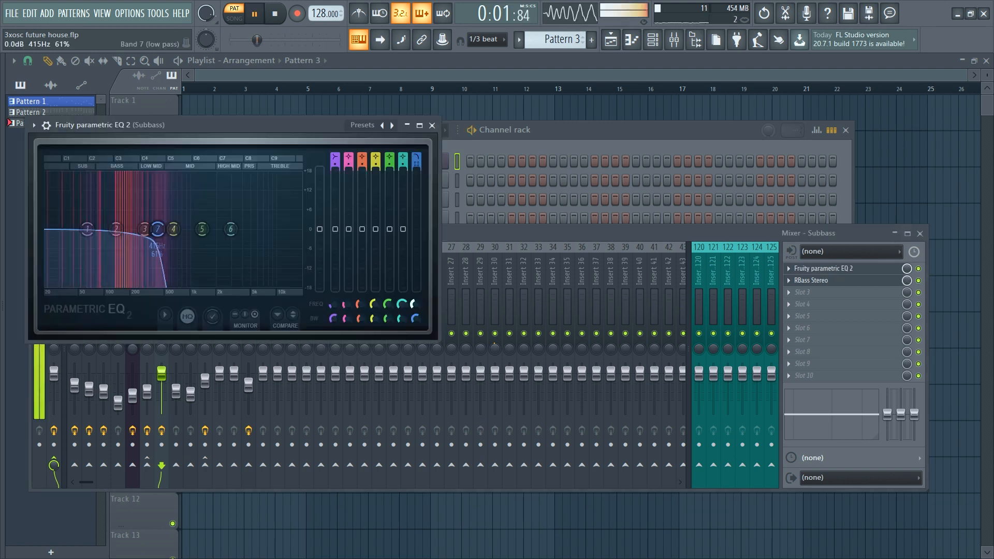
{"action": "key", "text": "Escape"}
{"action": "key", "text": "space"}
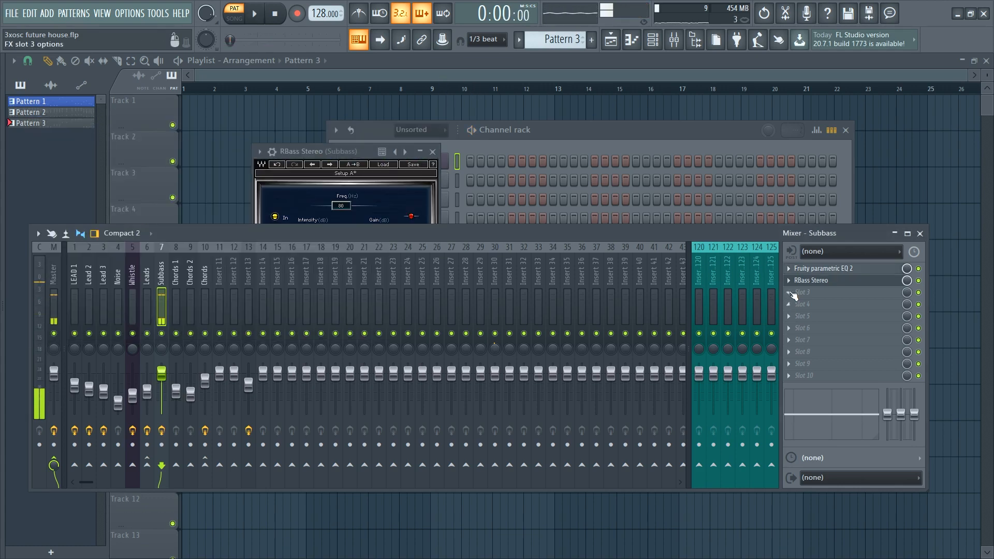
Add Kickstart-64bit to the third slot of the Subbass track at 1/4 with 100% mix and audition it
{"action": "left_click", "coordinate": [789, 292]}
{"action": "left_click", "coordinate": [790, 290]}
{"action": "key", "text": "space"}
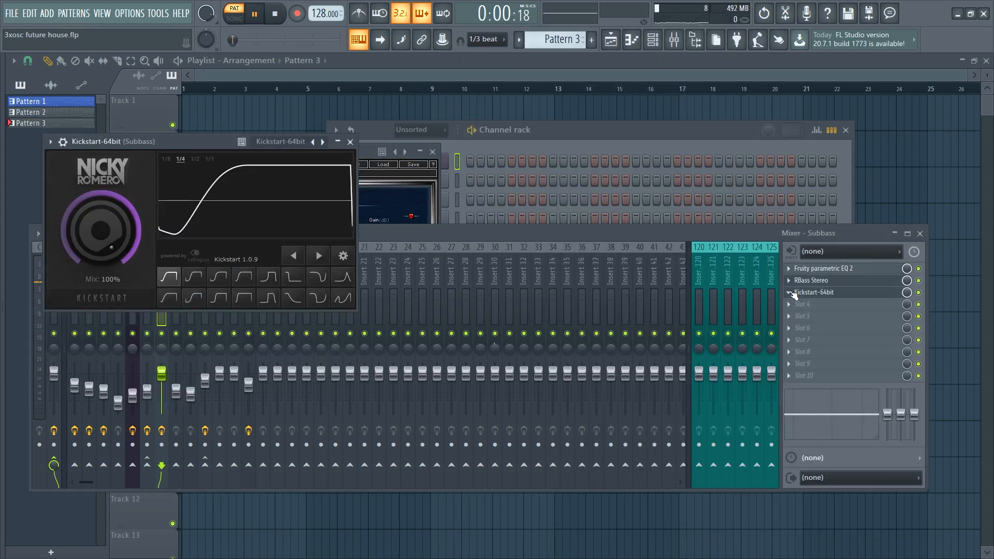
{"action": "left_click", "coordinate": [350, 141]}
{"action": "key", "text": "space"}
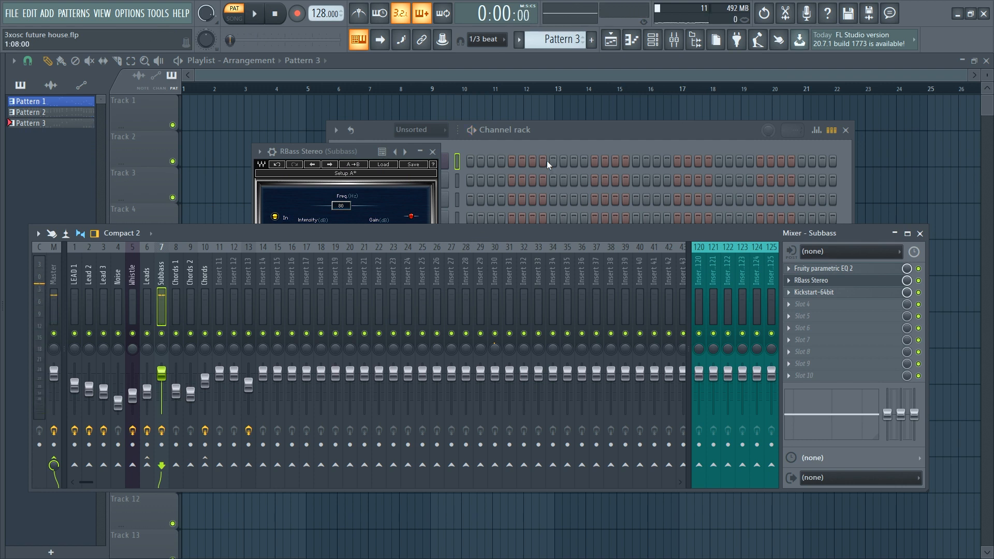
{"action": "left_click_drag", "start_coordinate": [583, 136], "coordinate": [598, 126]}
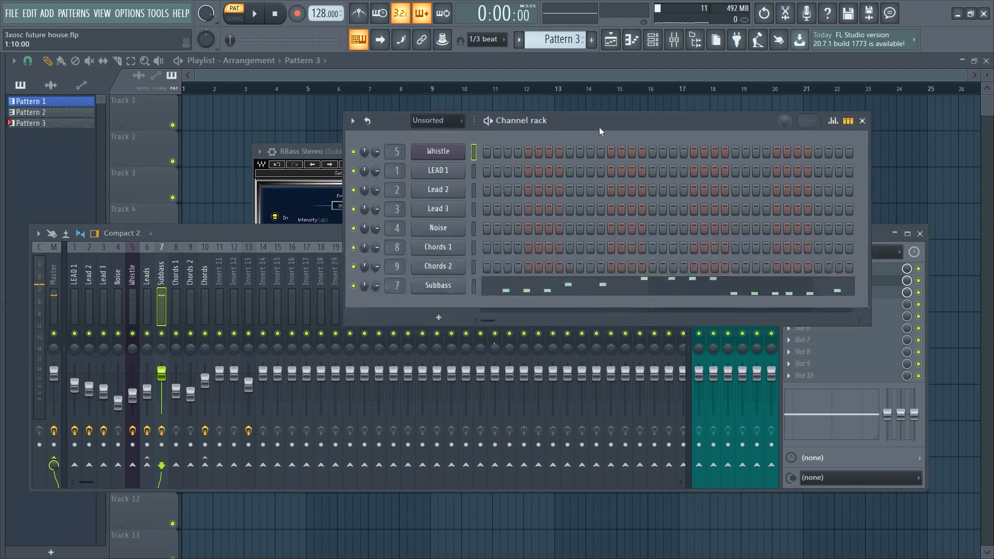
{"action": "right_click", "coordinate": [456, 293]}
{"action": "left_click", "coordinate": [514, 400]}
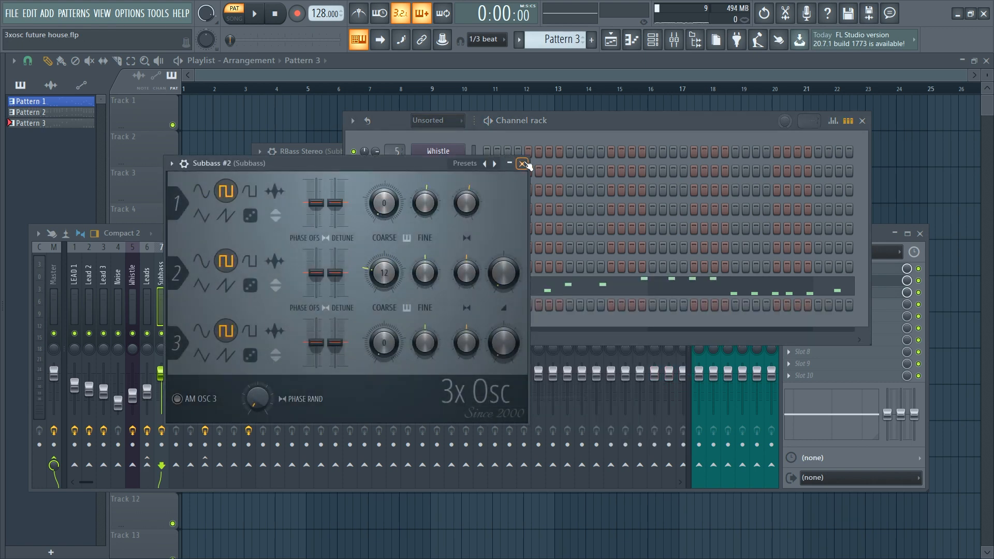
{"action": "left_click", "coordinate": [523, 164]}
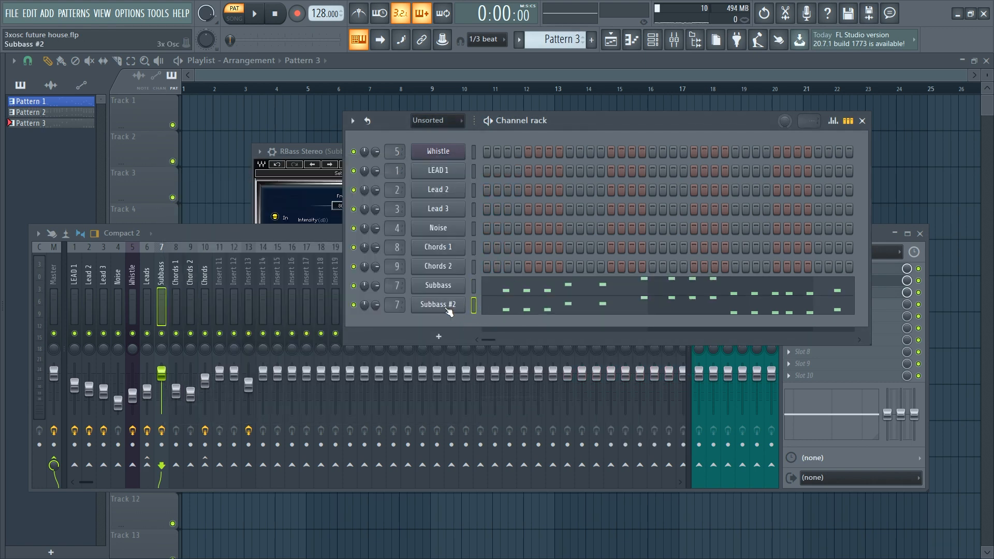
{"action": "left_click", "coordinate": [448, 306], "text": "shift"}
{"action": "type", "text": "Mid B"}
{"action": "key", "text": "Return"}
Clone the Subbass channel, paste the Subbass notes into the clone, and audition both
{"action": "left_click_drag", "start_coordinate": [569, 118], "coordinate": [542, 122]}
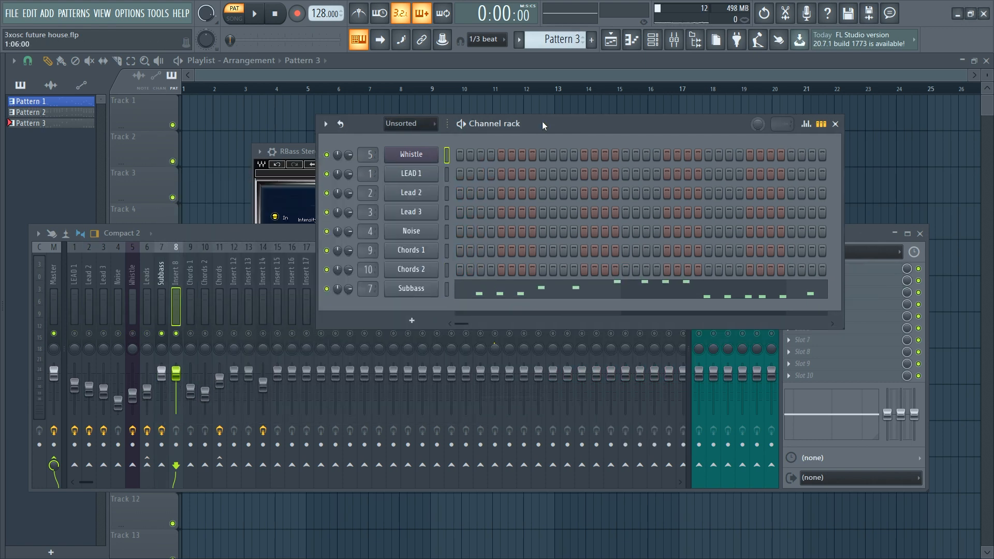
{"action": "right_click", "coordinate": [410, 282]}
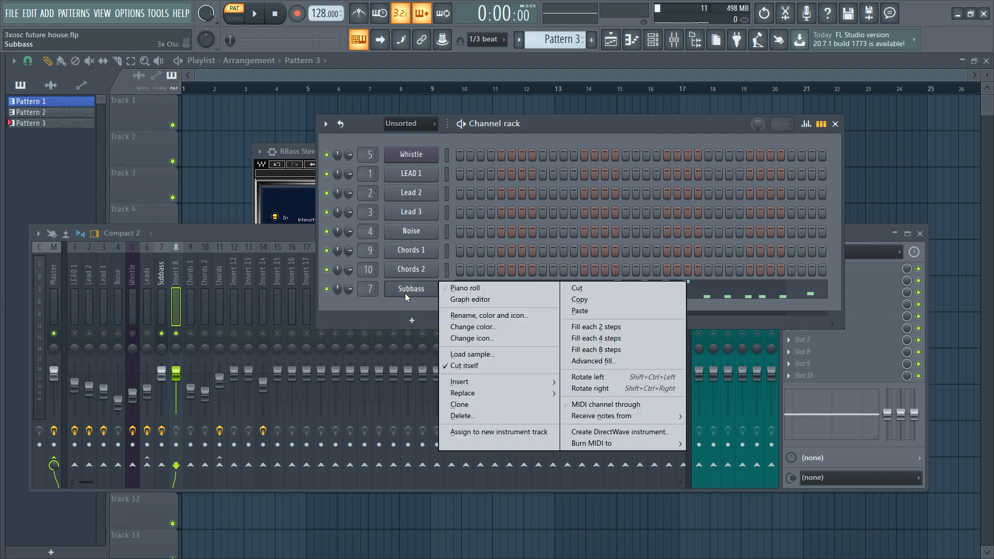
{"action": "left_click", "coordinate": [497, 403]}
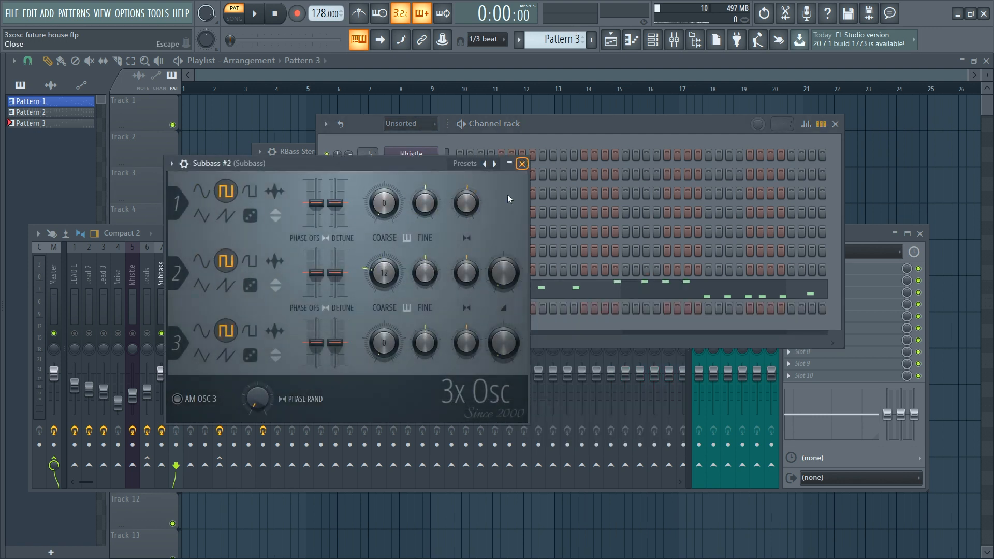
{"action": "left_click", "coordinate": [522, 164]}
{"action": "left_click", "coordinate": [448, 308]}
{"action": "key", "text": "ctrl+v"}
{"action": "key", "text": "space"}
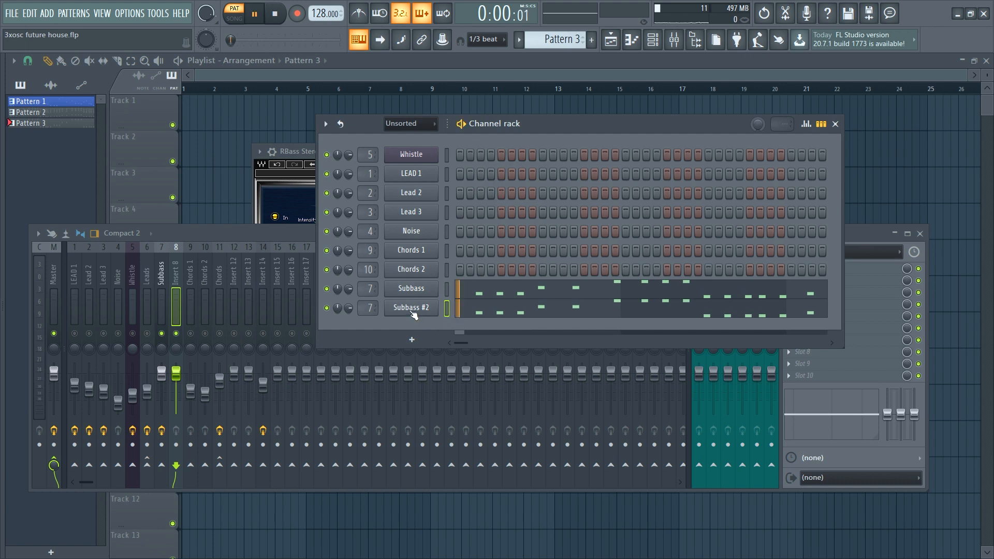
{"action": "key", "text": "space"}
Rename the cloned bass channel as Midbass
{"action": "key", "text": "F2"}
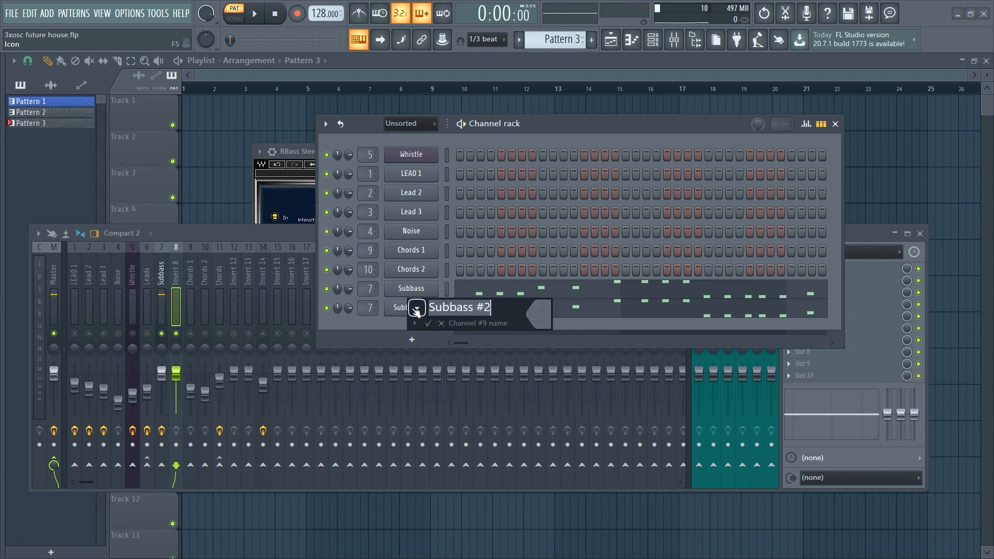
{"action": "type", "text": "m"}
{"action": "key", "text": "Return"}
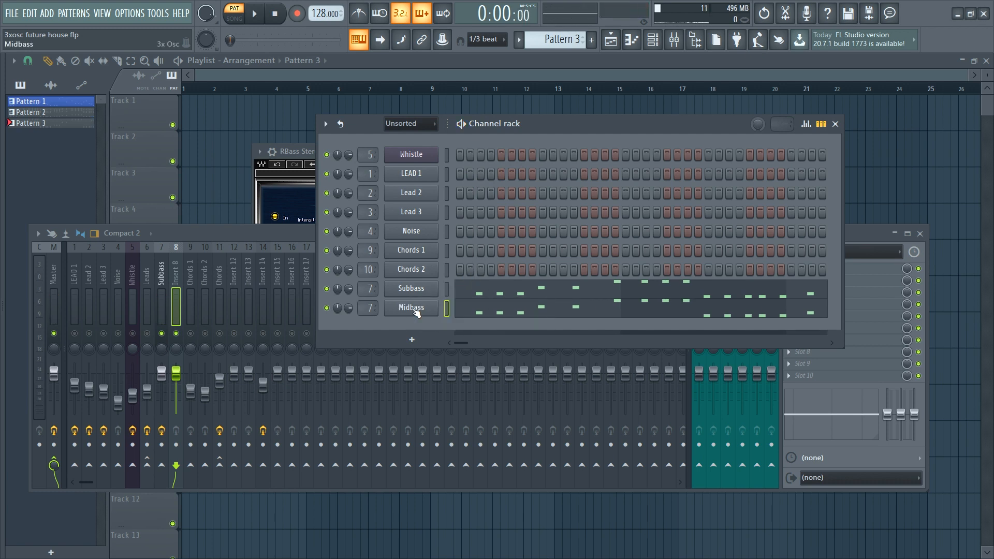
Route the Midbass channel to free mixer track 8 and audition it there
{"action": "left_click", "coordinate": [414, 308]}
{"action": "left_click", "coordinate": [175, 164]}
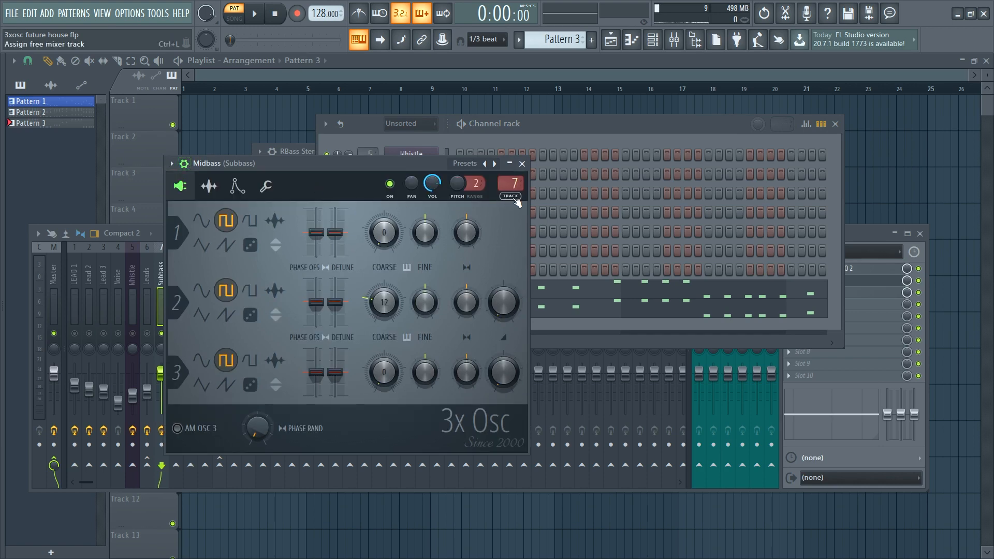
{"action": "left_click", "coordinate": [513, 185]}
{"action": "key", "text": "space"}
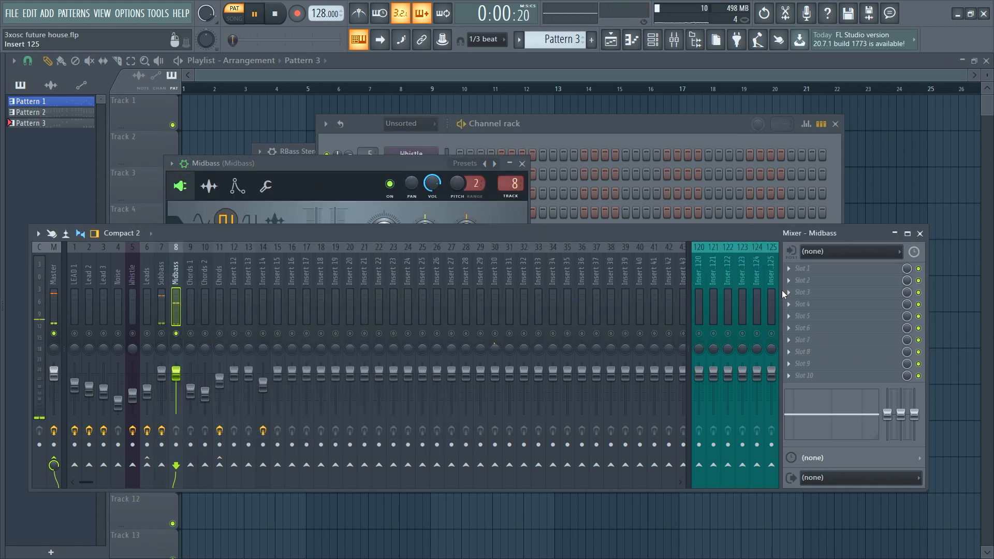
{"action": "key", "text": "space"}
Add Fruity parametric EQ 2 to the first slot of the Midbass track and change band 1 to a high-pass filter
{"action": "left_click", "coordinate": [788, 269]}
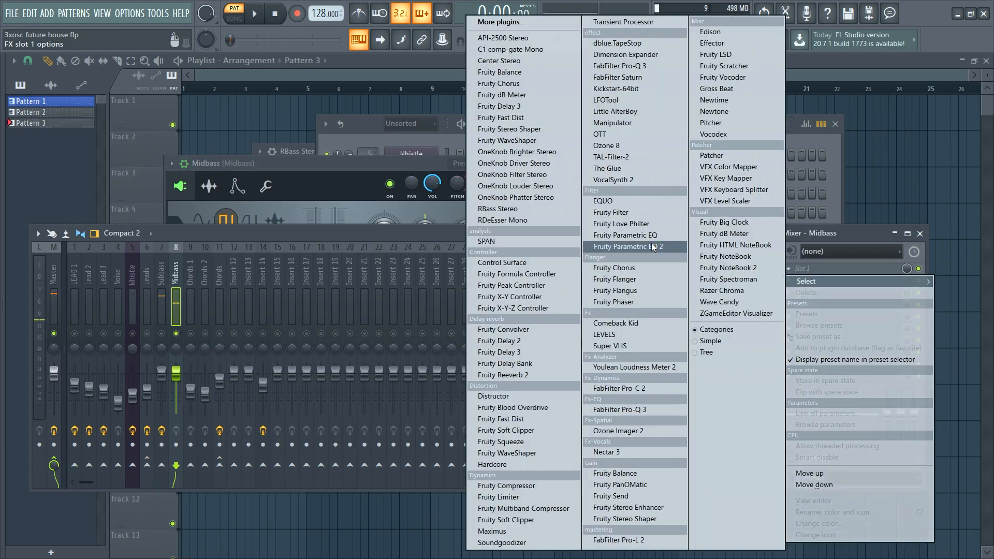
{"action": "left_click", "coordinate": [627, 246]}
{"action": "right_click", "coordinate": [389, 201]}
{"action": "mouse_move", "coordinate": [409, 233]}
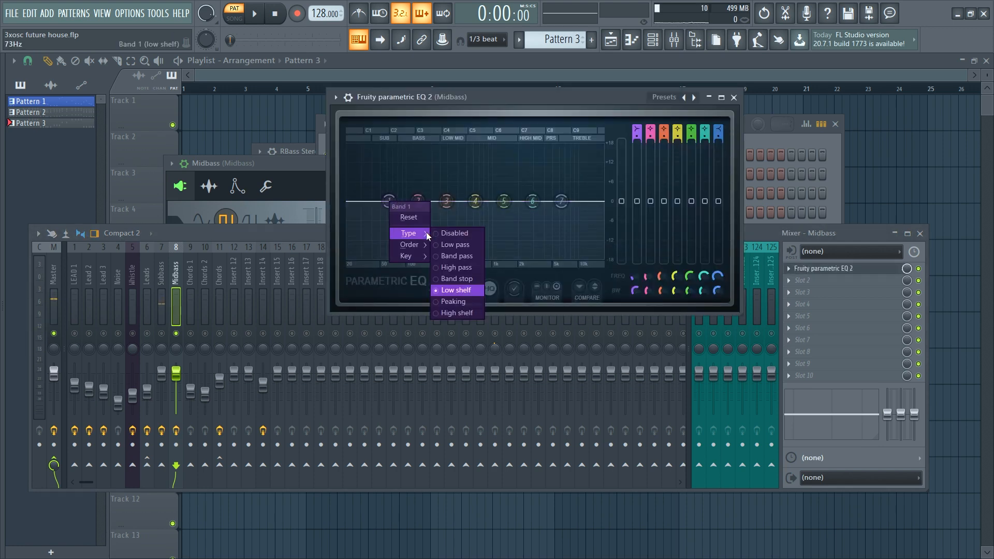
{"action": "left_click", "coordinate": [456, 266]}
{"action": "key", "text": "Escape"}
Add Dimension Expander to slot 2 of the Midbass track and audition the sound
{"action": "left_click", "coordinate": [798, 280]}
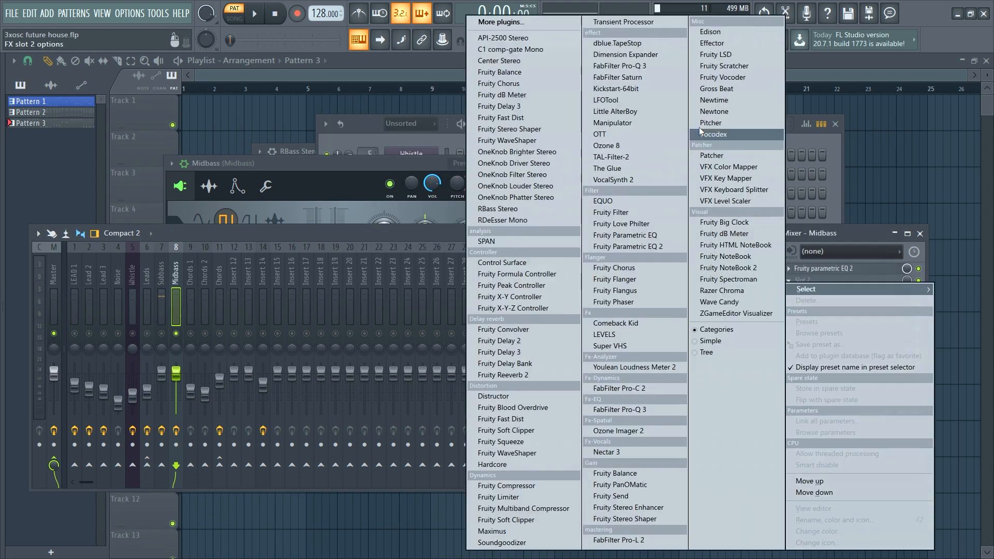
{"action": "left_click", "coordinate": [631, 62]}
{"action": "key", "text": "space"}
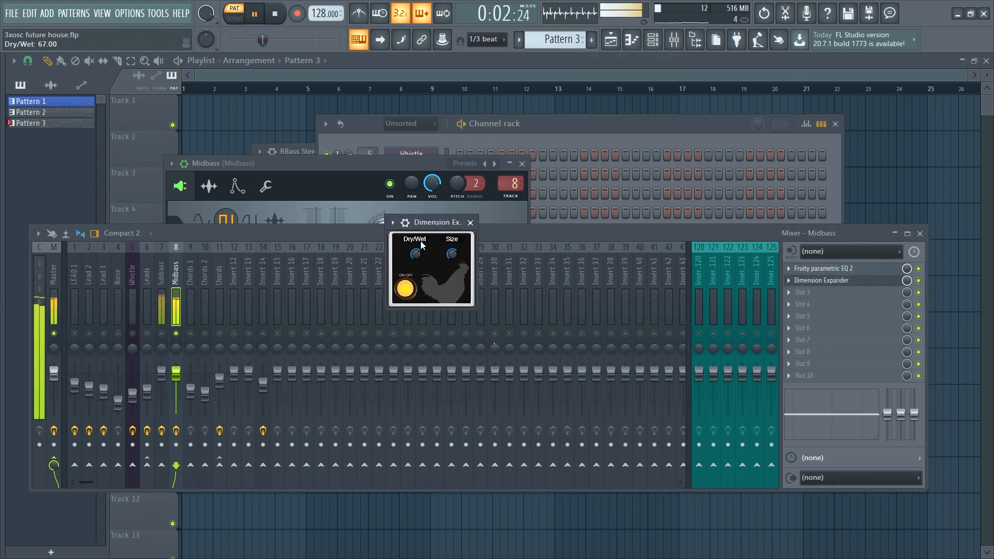
{"action": "left_click_drag", "start_coordinate": [420, 222], "coordinate": [449, 217]}
{"action": "key", "text": "space"}
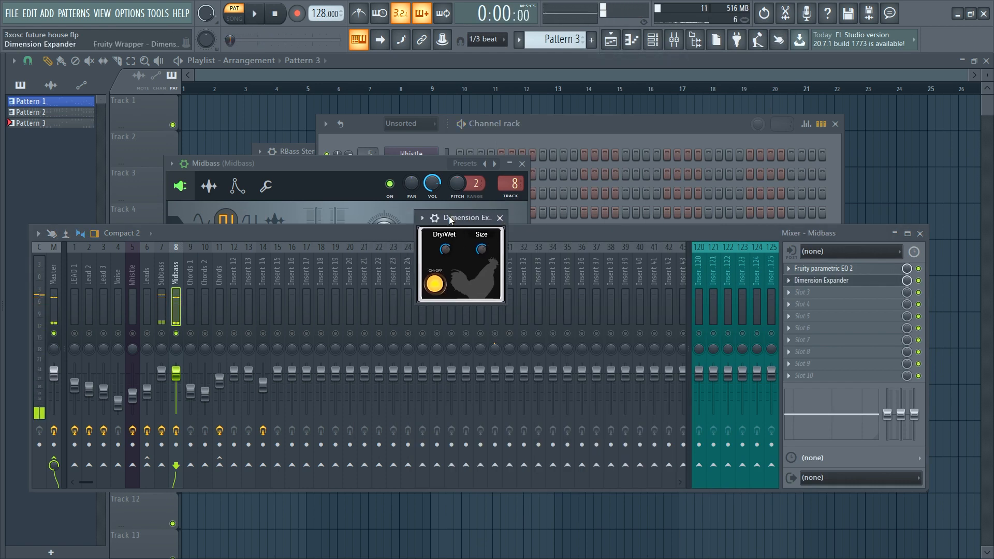
Copy Kickstart-64bit from the Subbass track to slot 3 of the Midbass track and audition the basses
{"action": "left_click", "coordinate": [365, 233]}
{"action": "left_click", "coordinate": [162, 270]}
{"action": "left_click", "coordinate": [791, 293]}
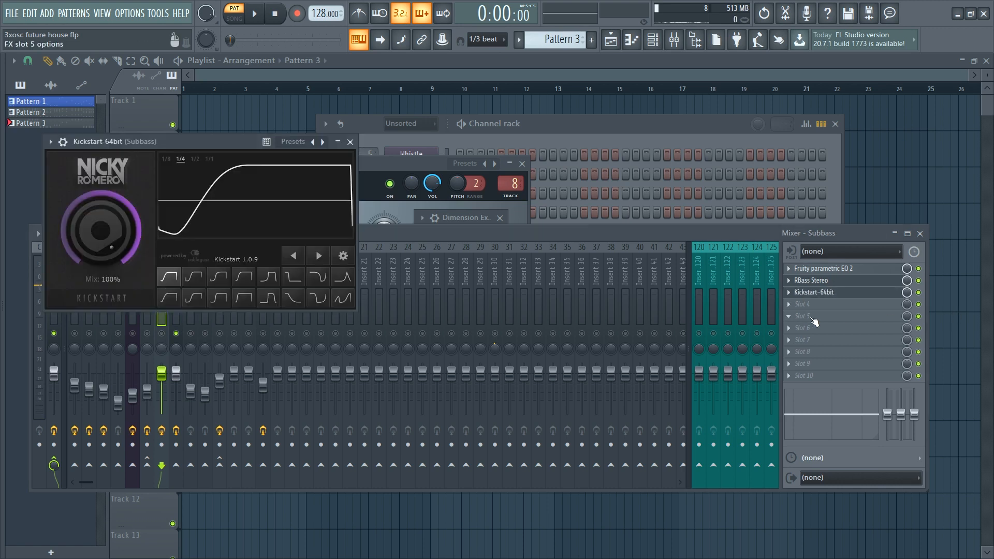
{"action": "left_click", "coordinate": [786, 293]}
{"action": "left_click_drag", "start_coordinate": [813, 334], "coordinate": [195, 331]}
{"action": "key", "text": "space"}
{"action": "left_click", "coordinate": [468, 221]}
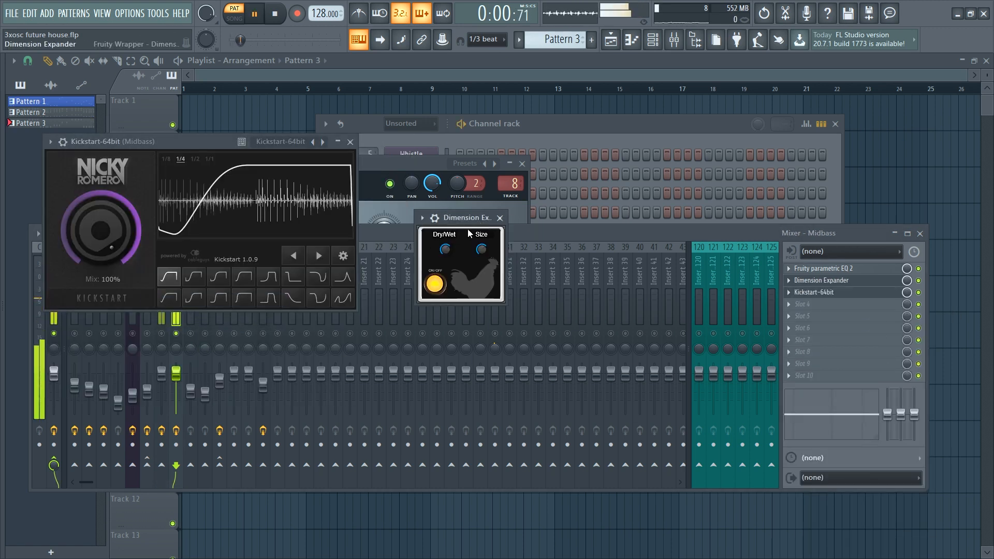
{"action": "left_click", "coordinate": [161, 333]}
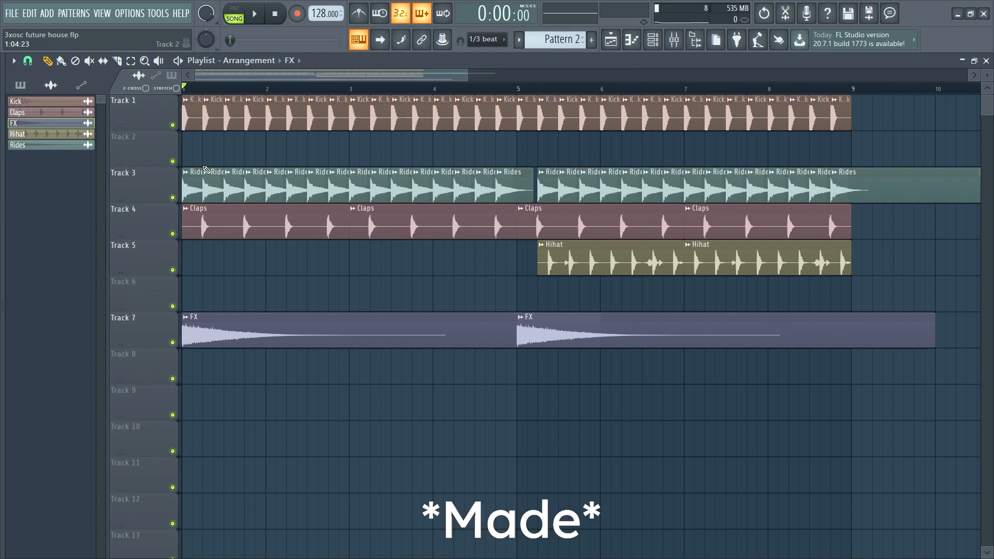
Play the kick, rides, claps, hihat and FX arrangement, and inspect the FX clip's sample settings
{"action": "key", "text": "space"}
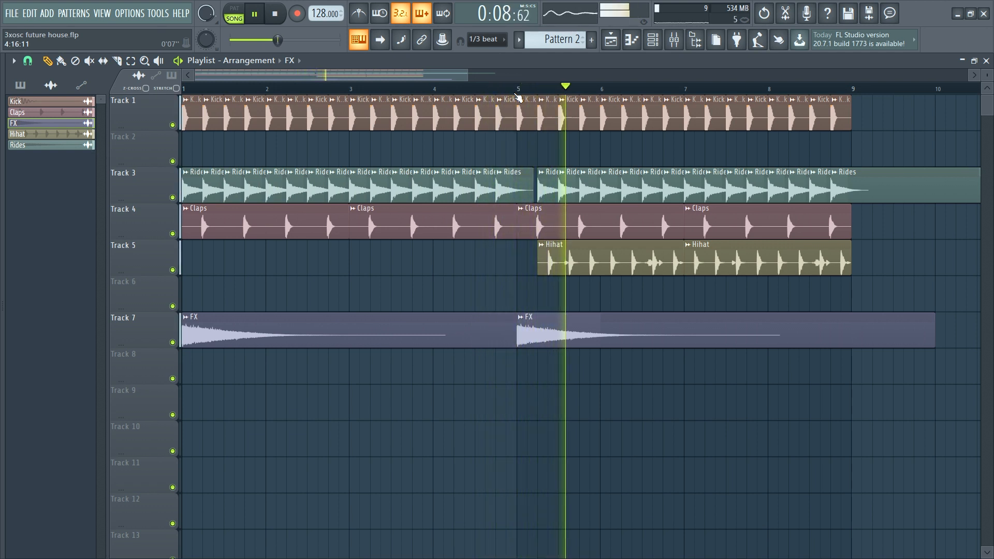
{"action": "key", "text": "space"}
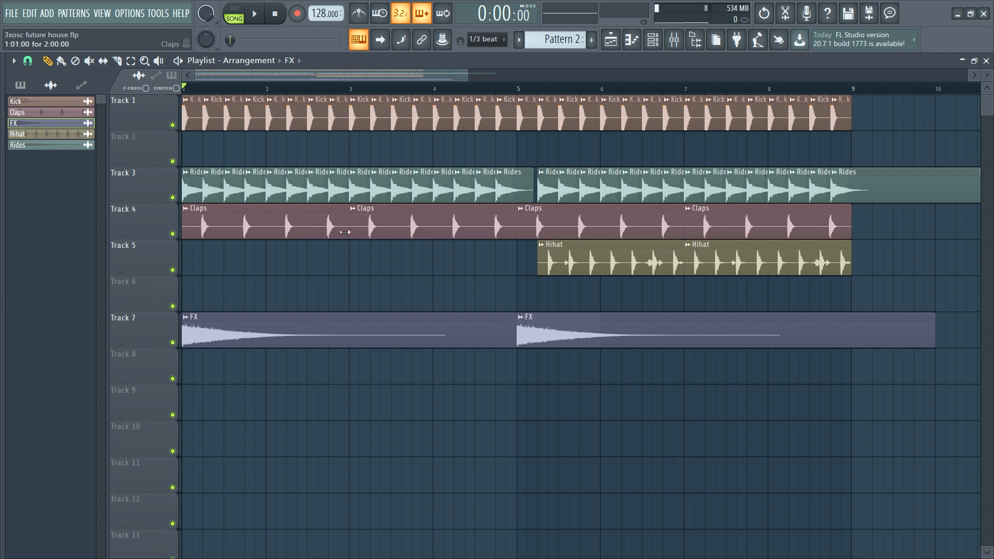
{"action": "double_click", "coordinate": [403, 347]}
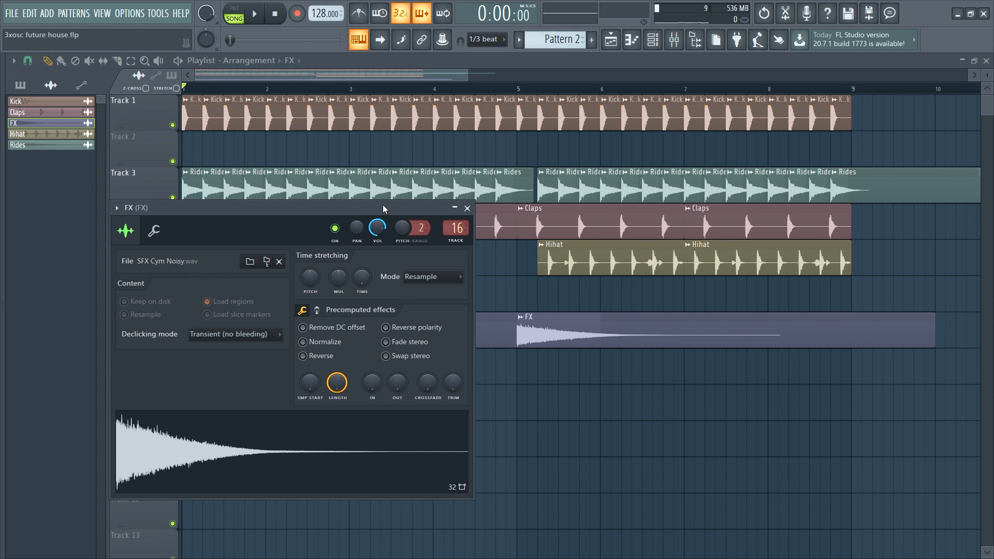
{"action": "left_click", "coordinate": [468, 208]}
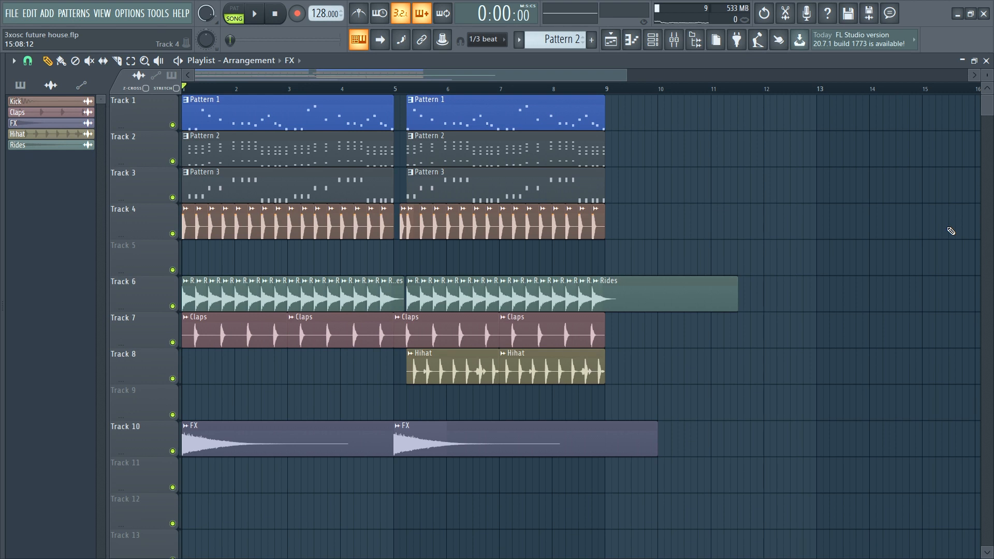
Play the full arrangement with all three patterns, the drums and the FX clips
{"action": "key", "text": "space"}
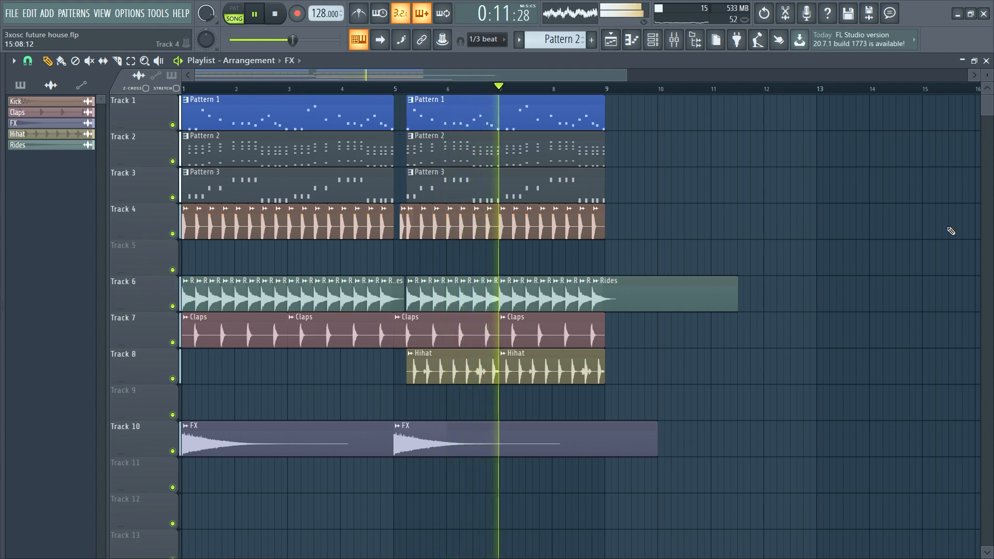
{"action": "key", "text": "space"}
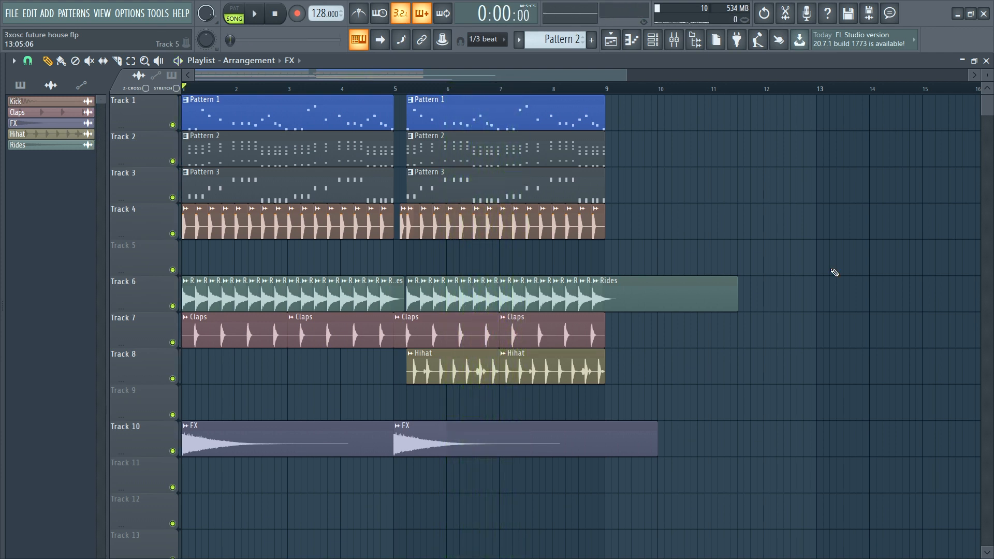
Add Fruity Reeverb 2 to slot 8 of the Leads track and raise its wet level and decay
{"action": "key", "text": "F9"}
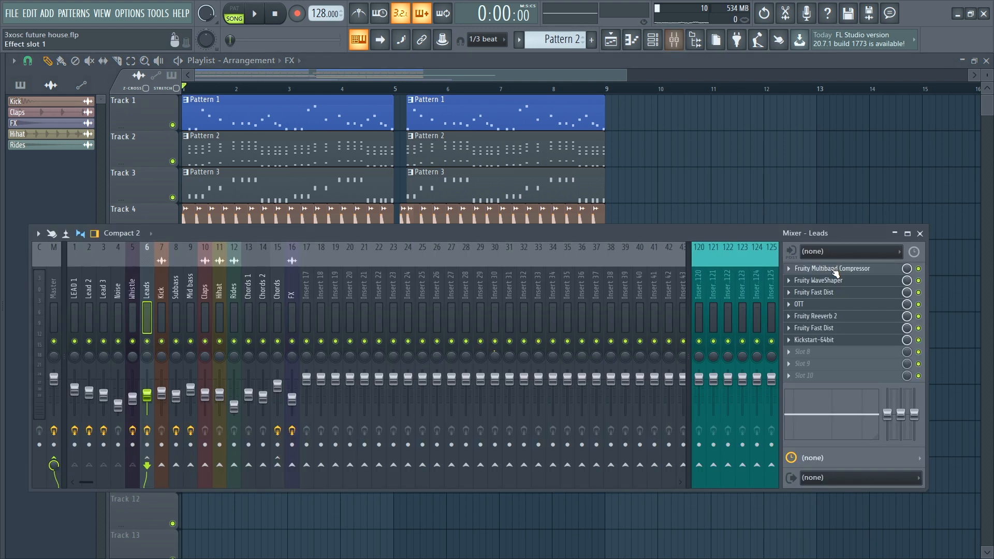
{"action": "left_click", "coordinate": [803, 357]}
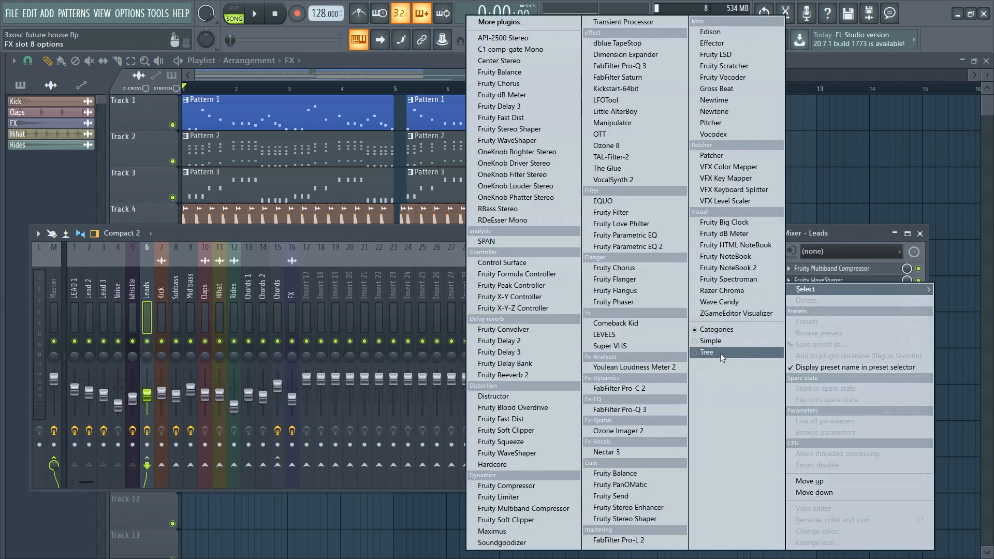
{"action": "left_click", "coordinate": [521, 439]}
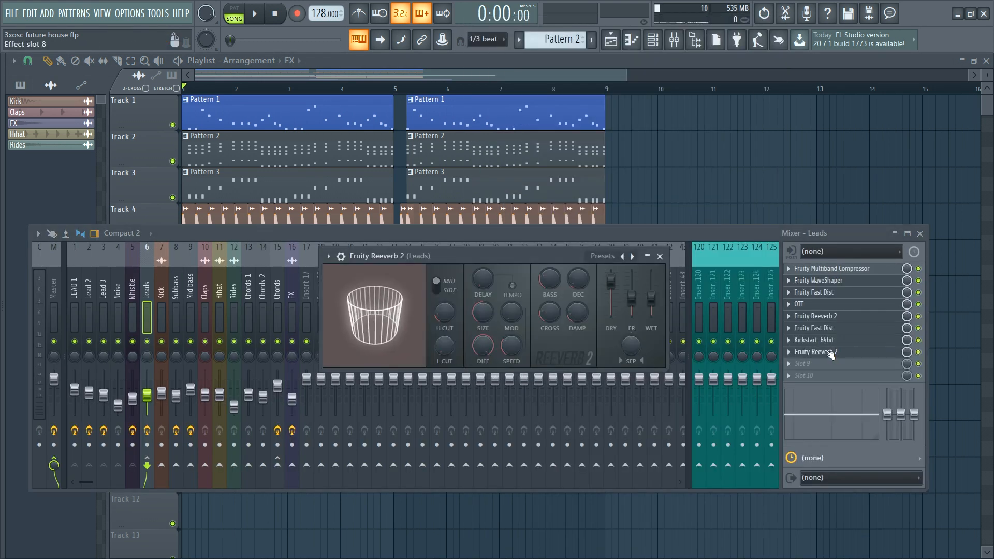
{"action": "scroll", "coordinate": [831, 353], "scroll_direction": "up", "scroll_amount": 1}
{"action": "left_click_drag", "start_coordinate": [651, 304], "coordinate": [651, 291]}
{"action": "left_click_drag", "start_coordinate": [579, 281], "coordinate": [579, 263]}
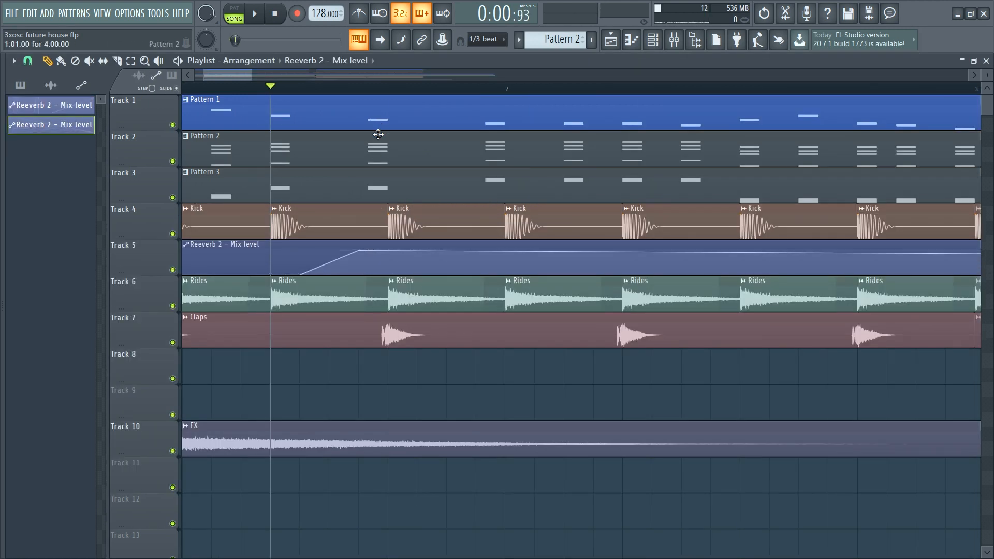
Pull the Reeverb 2 mix level automation on Track 5 down to zero after its rise and audition the arrangement
{"action": "left_click_drag", "start_coordinate": [359, 251], "coordinate": [358, 295]}
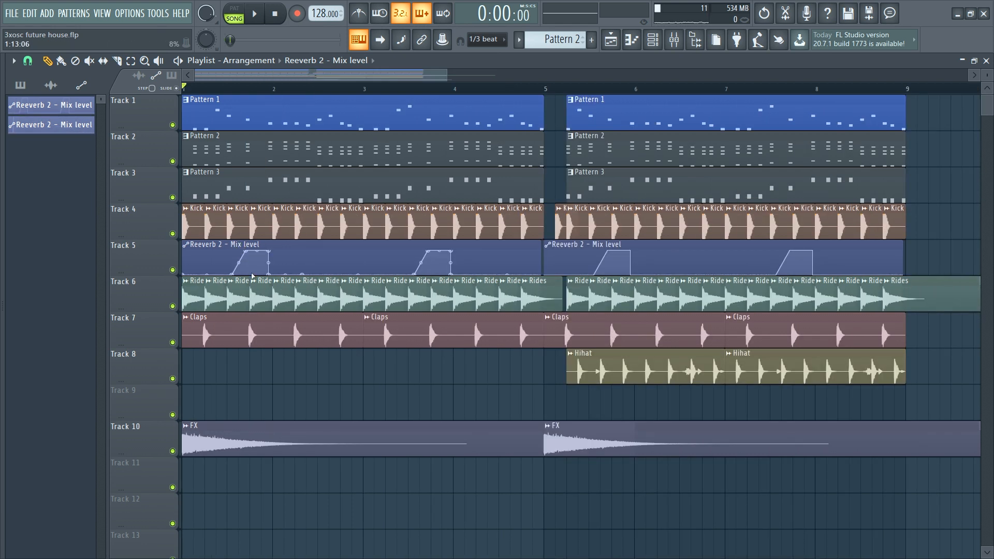
{"action": "key", "text": "space"}
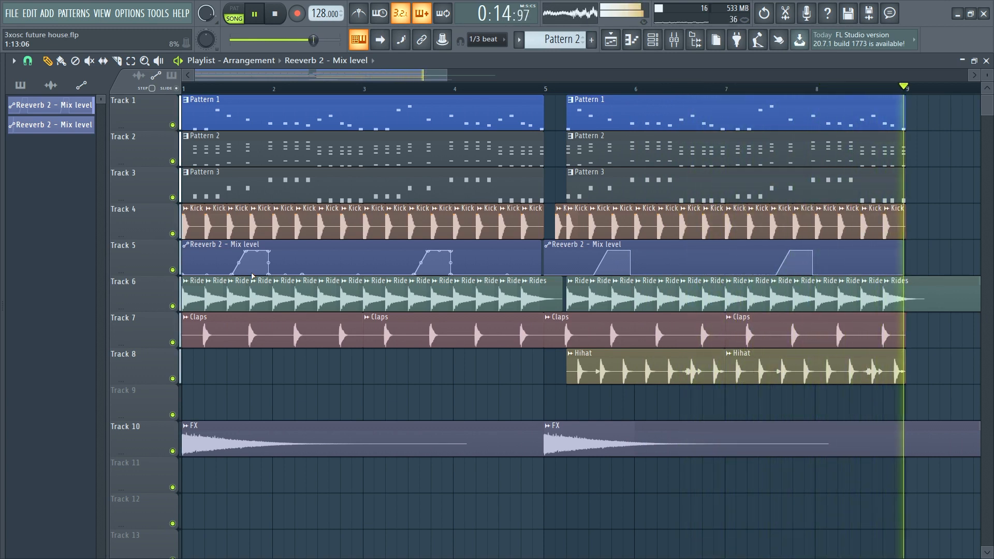
{"action": "key", "text": "space"}
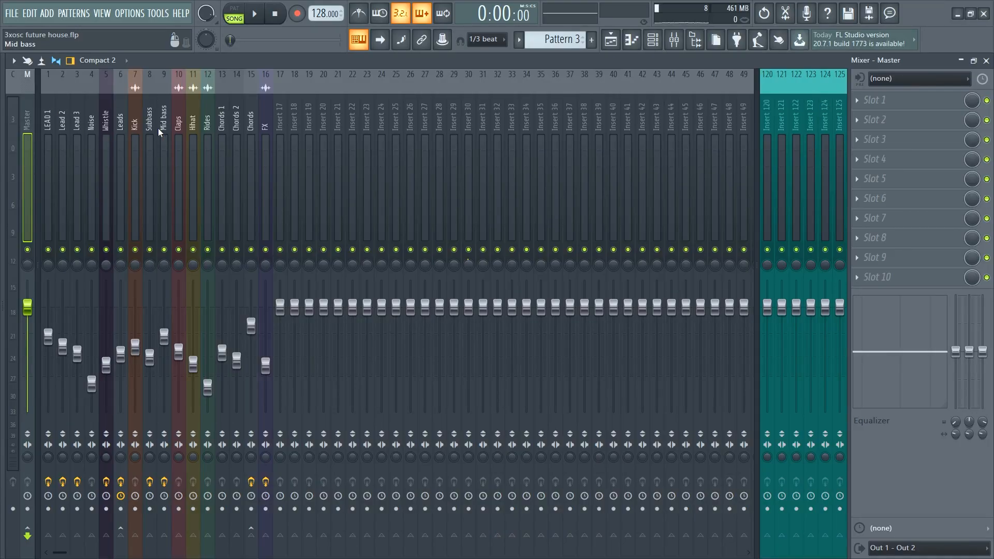
Play the song and check the Master track's peak level in the mixer
{"action": "key", "text": "space"}
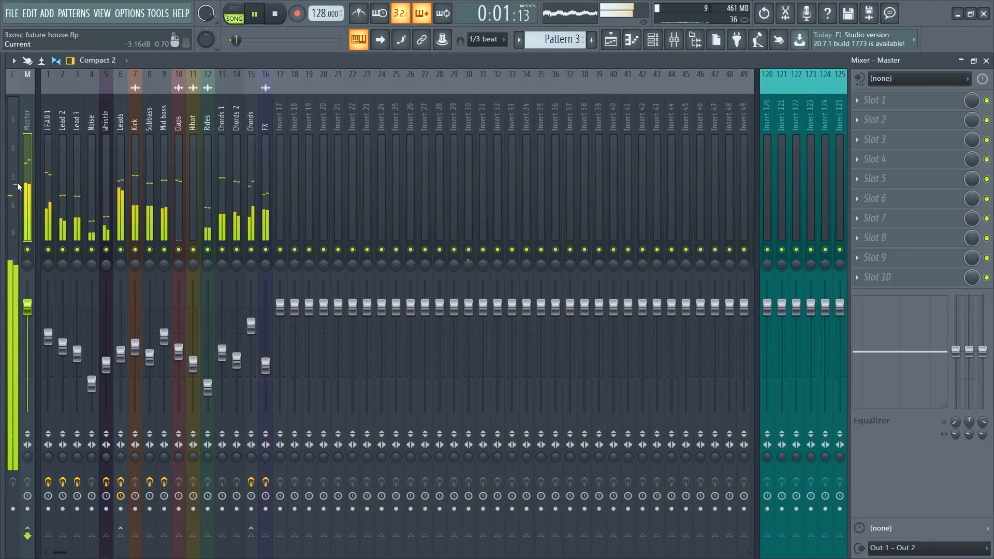
{"action": "key", "text": "space"}
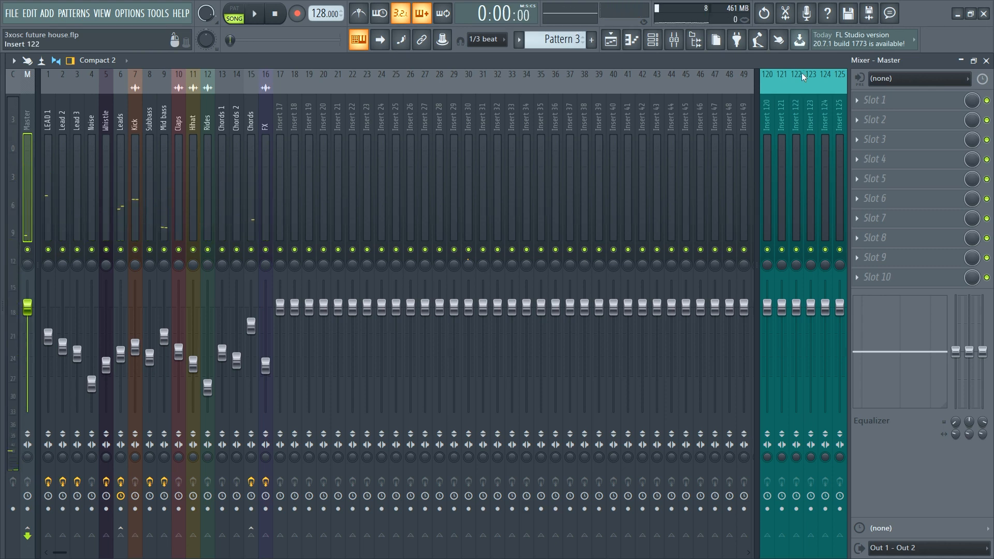
Add Fruity Parametric EQ 2 to slot 1 of the Master track, with band 1 as a high-pass filter and its bandwidth adjusted
{"action": "left_click", "coordinate": [860, 106]}
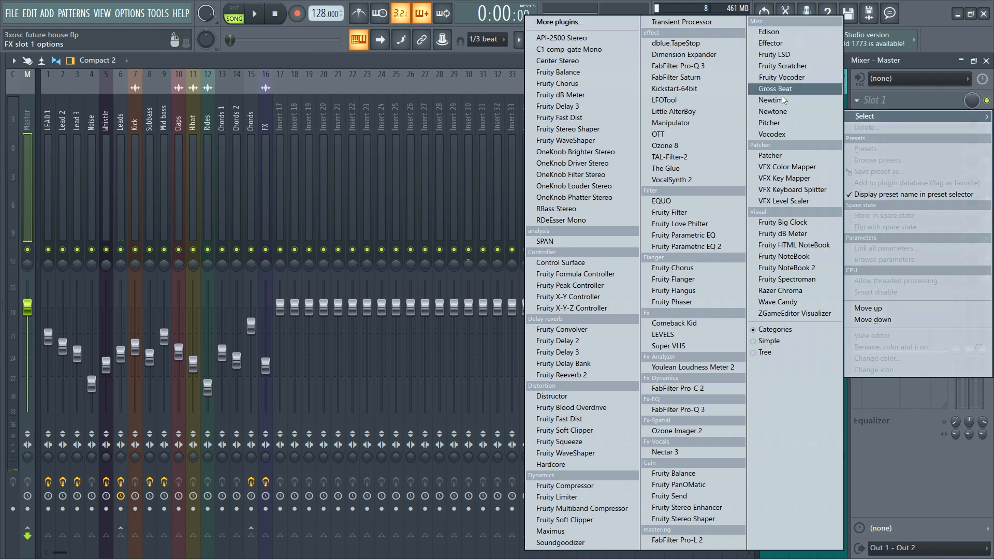
{"action": "left_click", "coordinate": [708, 250]}
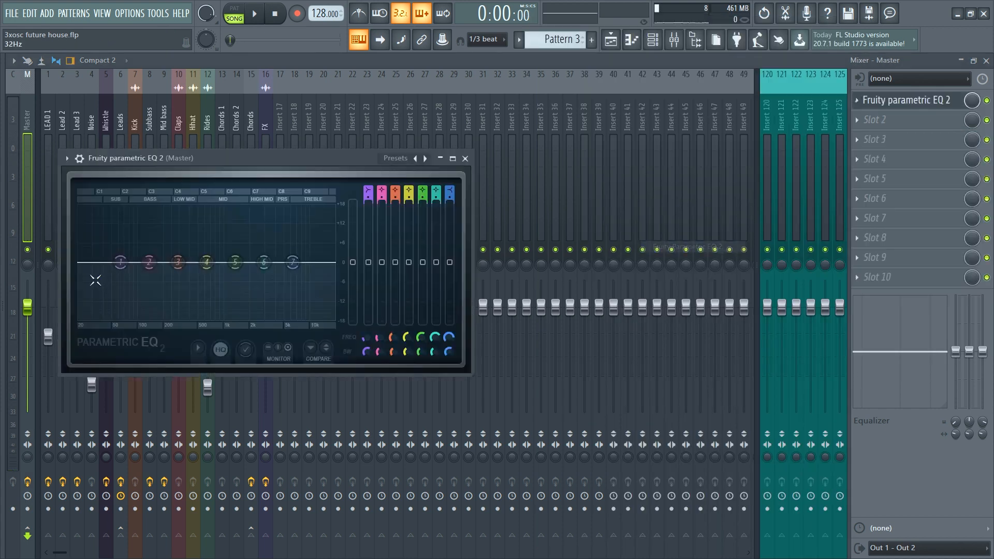
{"action": "right_click", "coordinate": [120, 262]}
{"action": "mouse_move", "coordinate": [150, 295]}
{"action": "left_click", "coordinate": [199, 328]}
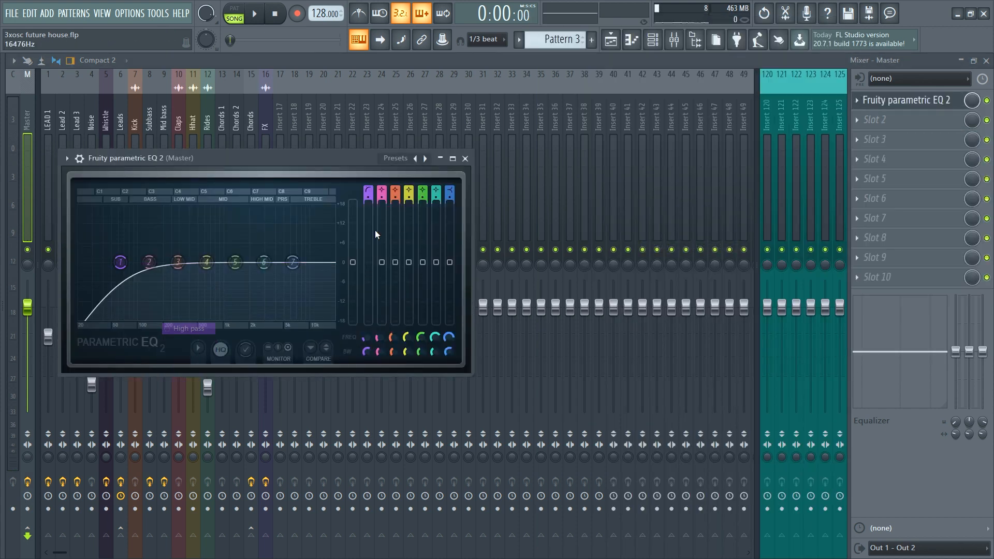
{"action": "left_click_drag", "start_coordinate": [367, 352], "coordinate": [366, 362]}
Add Fruity Multiband Compressor to slot 2 of the Master track and switch its mid band meter to output during playback
{"action": "left_click", "coordinate": [860, 121]}
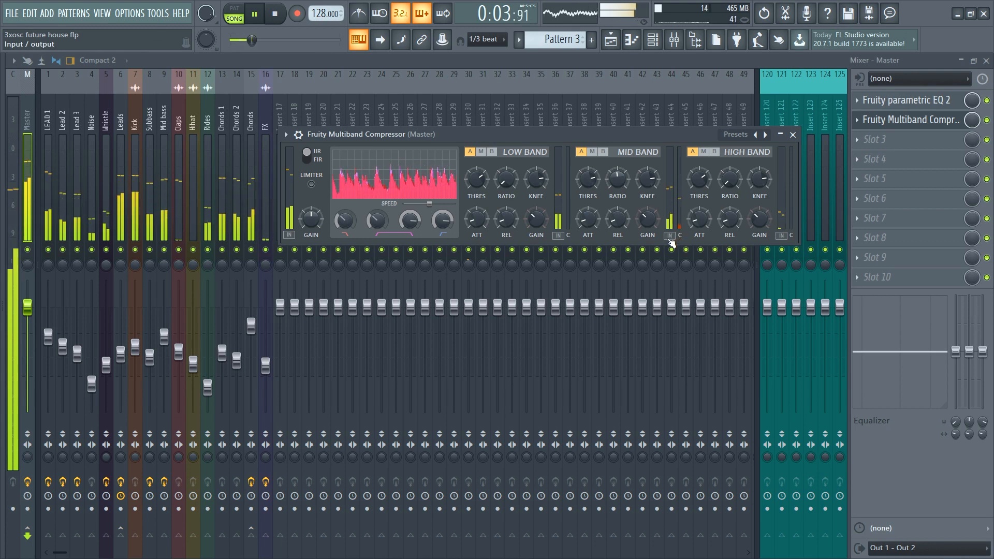
{"action": "left_click", "coordinate": [671, 235]}
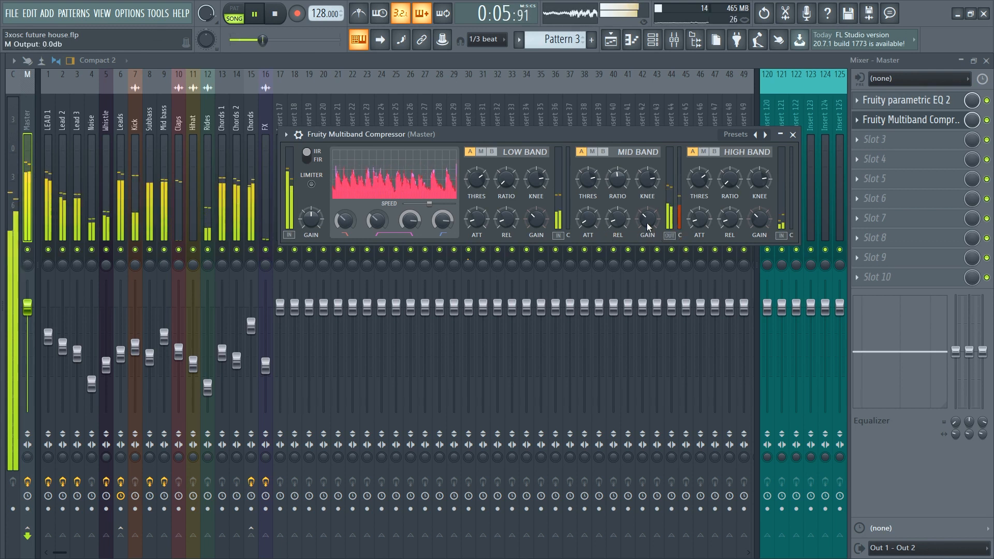
{"action": "key", "text": "space"}
Compare the master sound with the Fruity Multiband Compressor bypassed and enabled during playback
{"action": "left_click", "coordinate": [931, 128]}
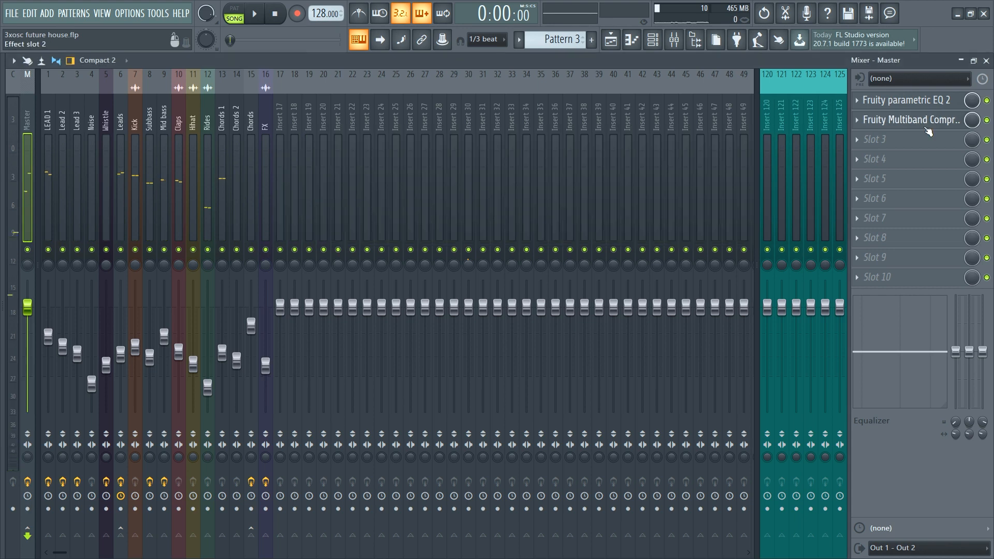
{"action": "left_click", "coordinate": [931, 128]}
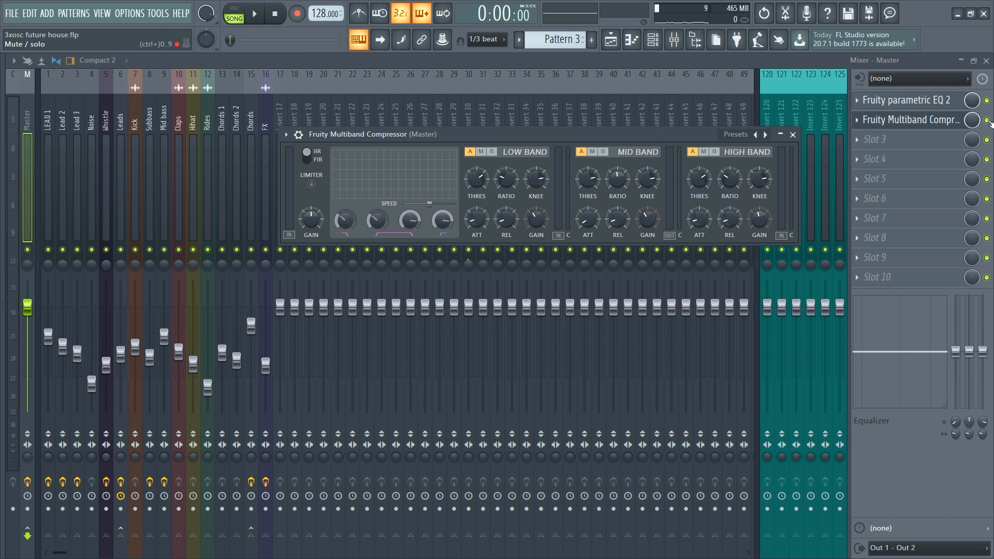
{"action": "left_click", "coordinate": [987, 121]}
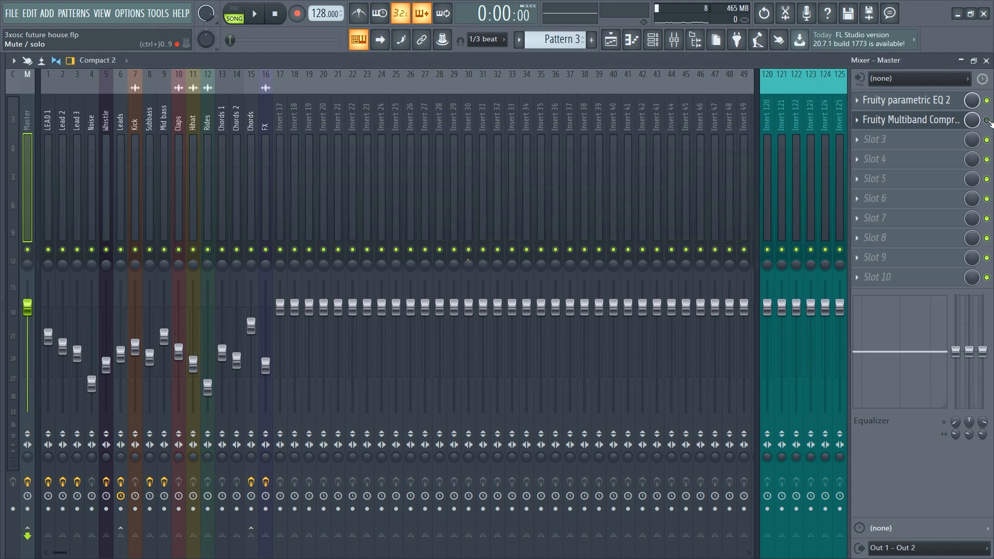
{"action": "key", "text": "space"}
{"action": "left_click", "coordinate": [988, 121]}
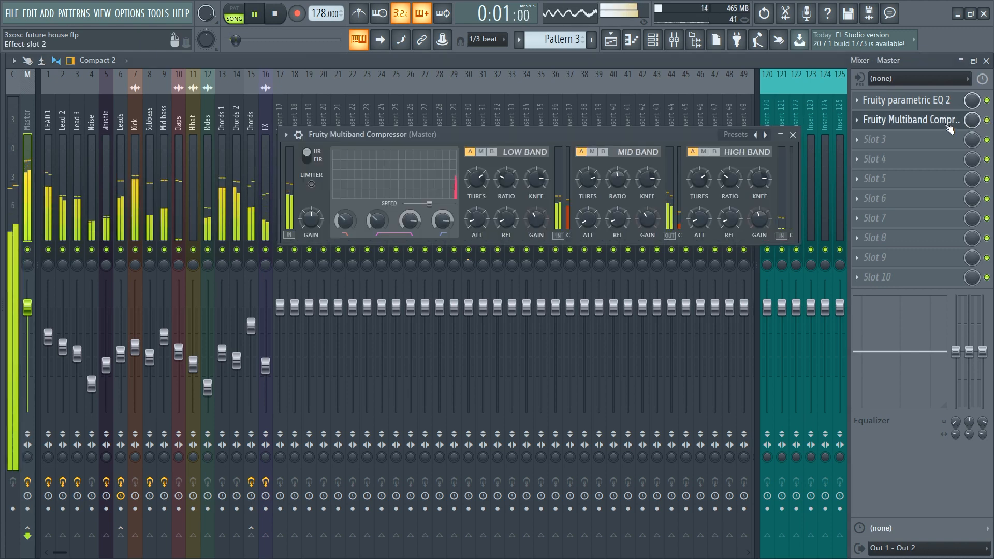
{"action": "left_click", "coordinate": [989, 121]}
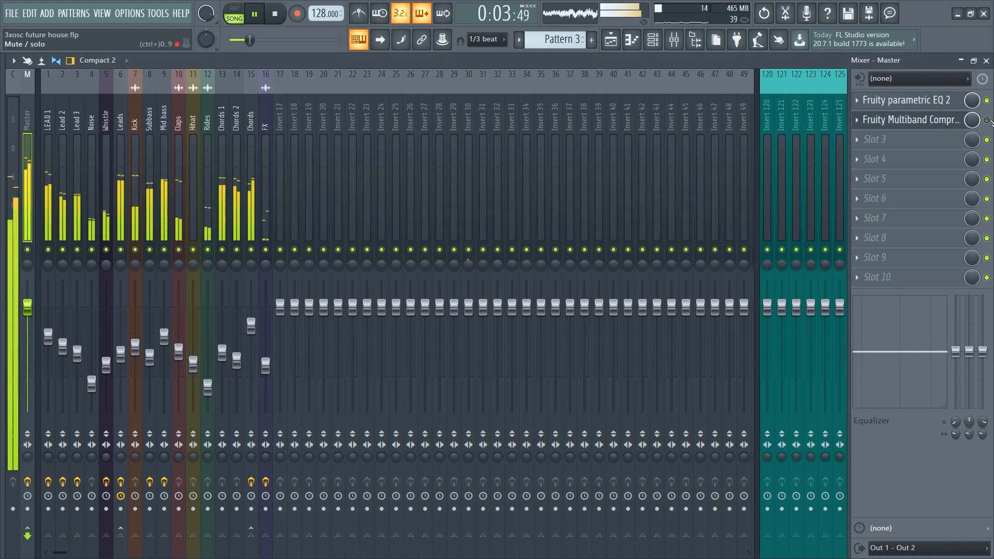
{"action": "left_click", "coordinate": [988, 120]}
{"action": "left_click", "coordinate": [988, 120]}
{"action": "key", "text": "space"}
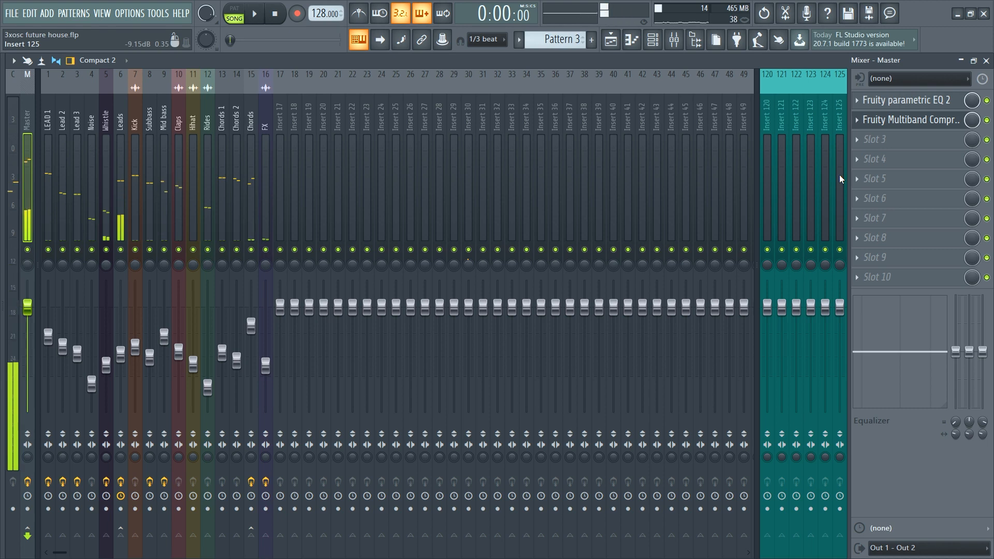
Add FabFilter Pro-L 2 to slot 3 of the Master track and set its gain to +6.85 dB during playback
{"action": "left_click", "coordinate": [860, 141]}
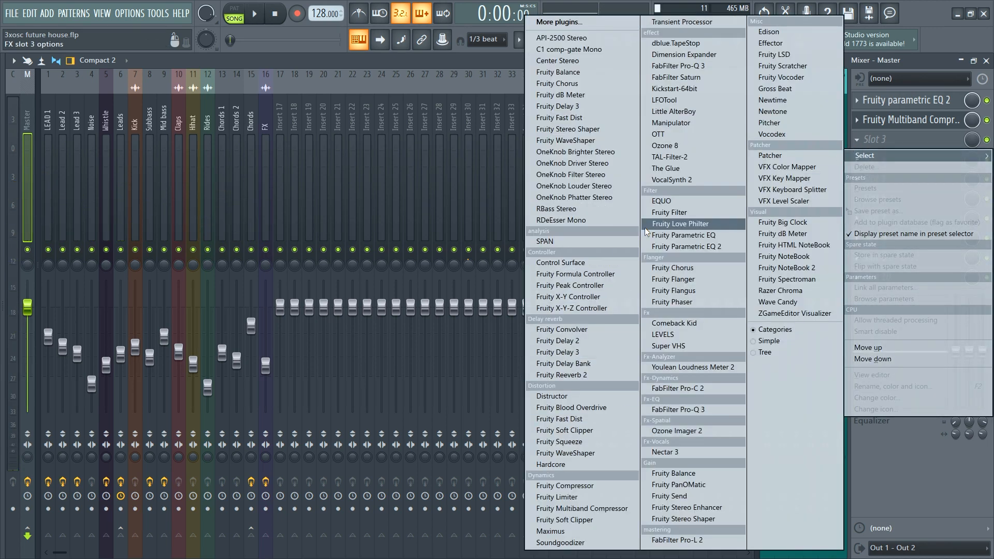
{"action": "left_click", "coordinate": [677, 540]}
{"action": "key", "text": "space"}
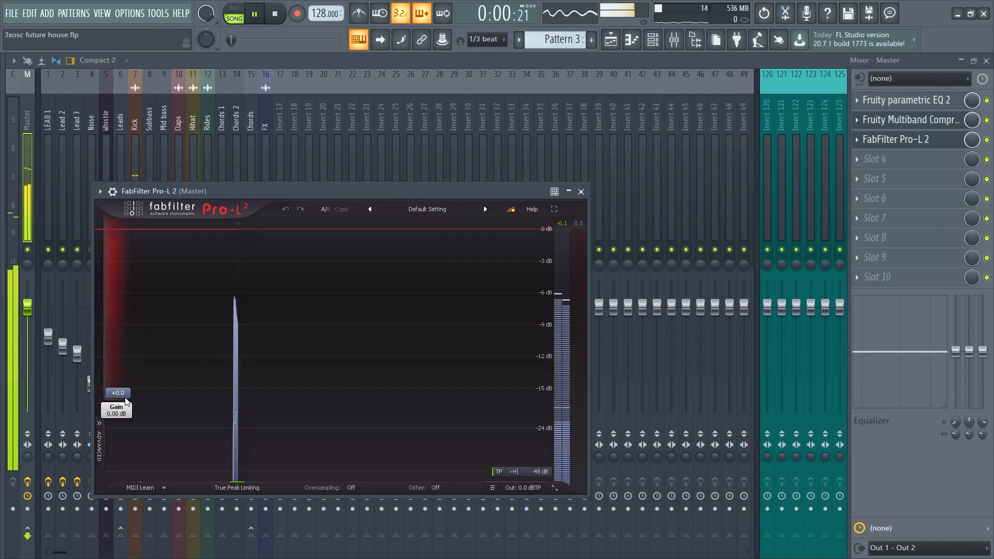
{"action": "left_click_drag", "start_coordinate": [126, 381], "coordinate": [124, 350]}
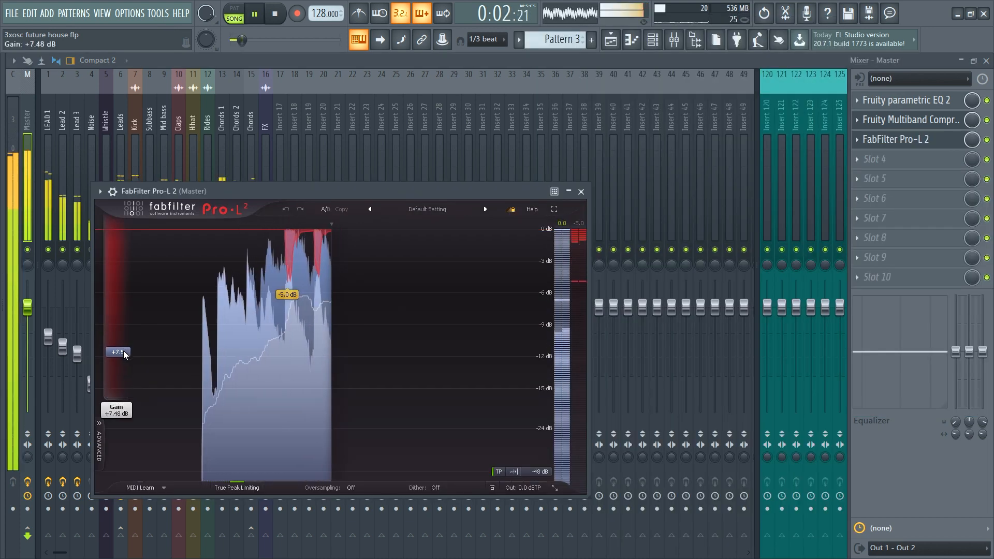
{"action": "double_click", "coordinate": [123, 350]}
{"action": "type", "text": "+"}
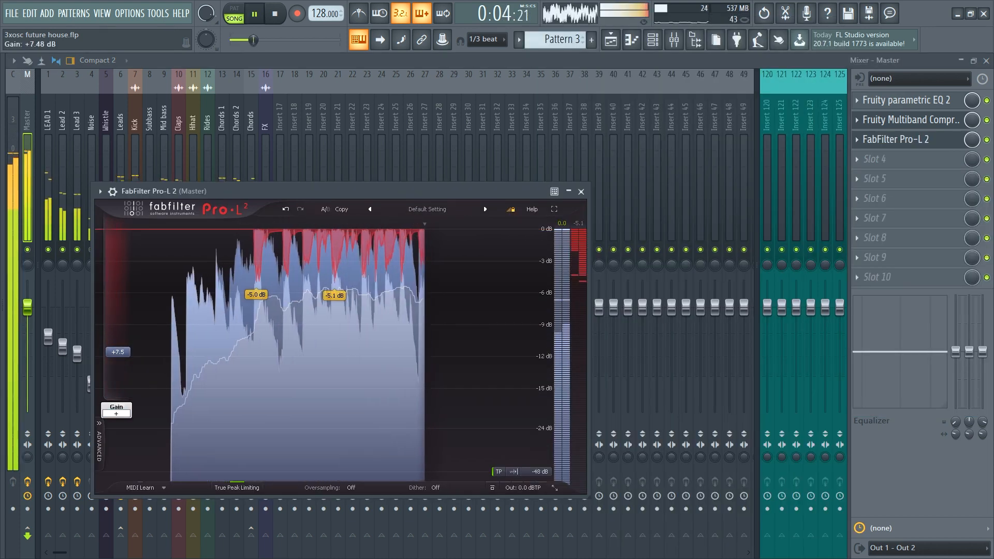
{"action": "type", "text": "6.85"}
{"action": "key", "text": "Return"}
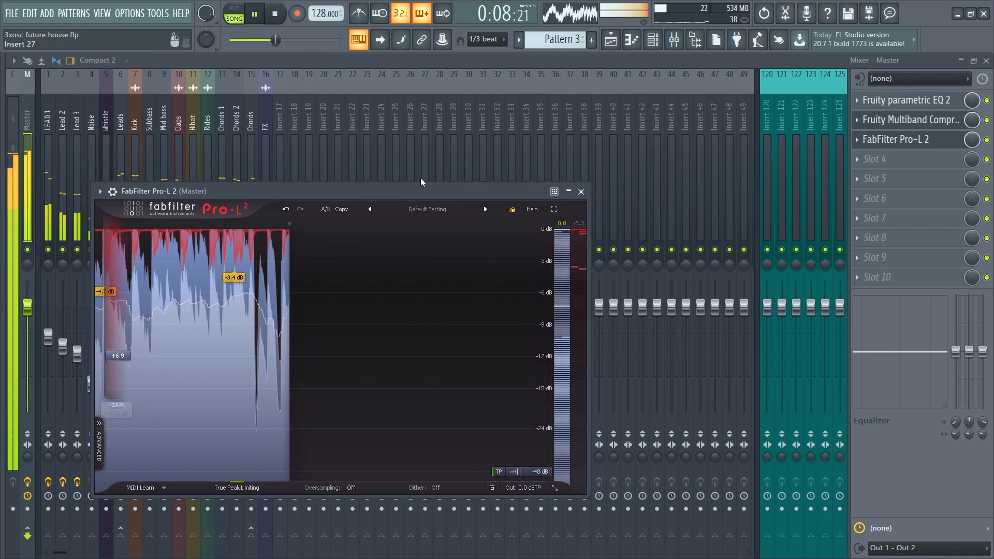
Move the mixer aside over the playlist and compare the song with all Master effects bypassed and enabled
{"action": "left_click", "coordinate": [673, 57]}
{"action": "double_click", "coordinate": [673, 57]}
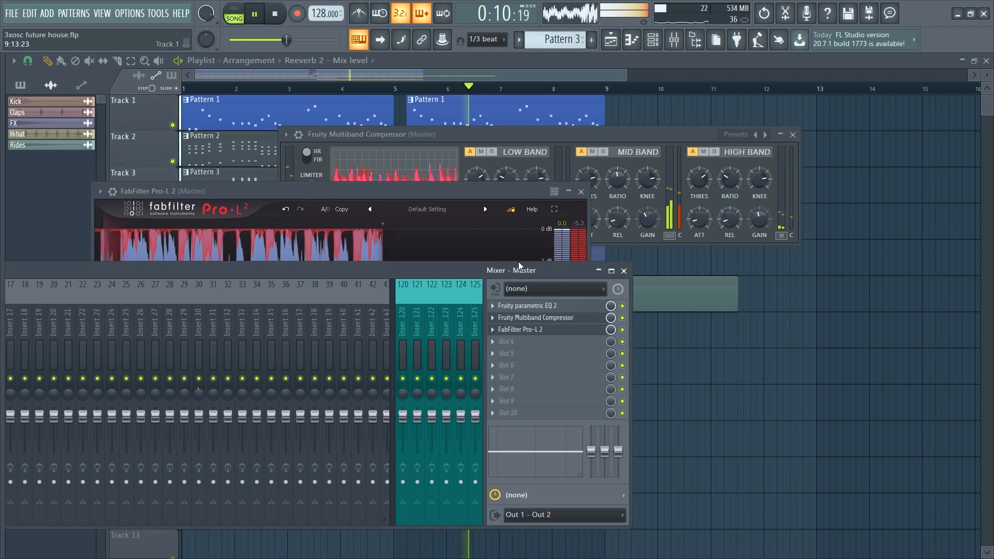
{"action": "left_click_drag", "start_coordinate": [519, 265], "coordinate": [644, 352]}
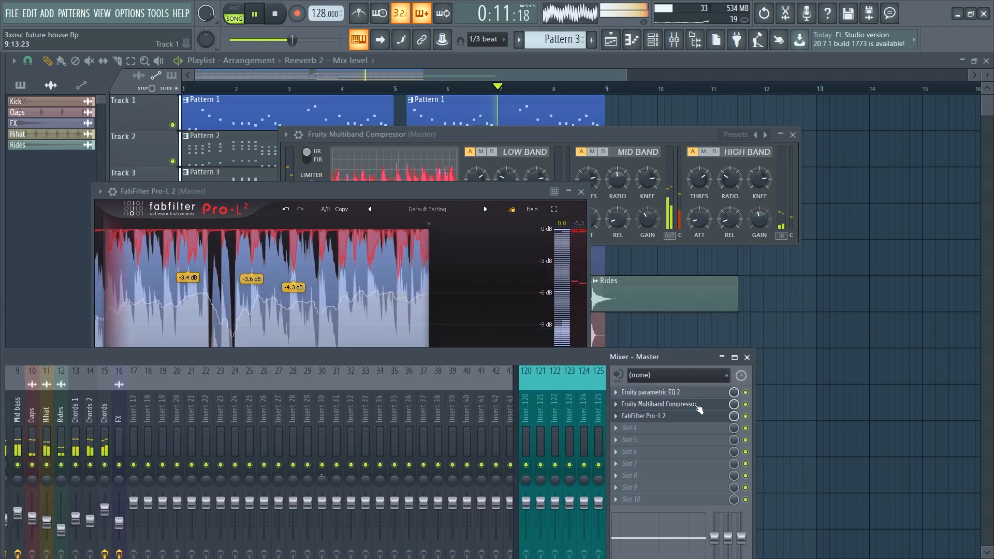
{"action": "right_click", "coordinate": [748, 428]}
{"action": "right_click", "coordinate": [746, 428]}
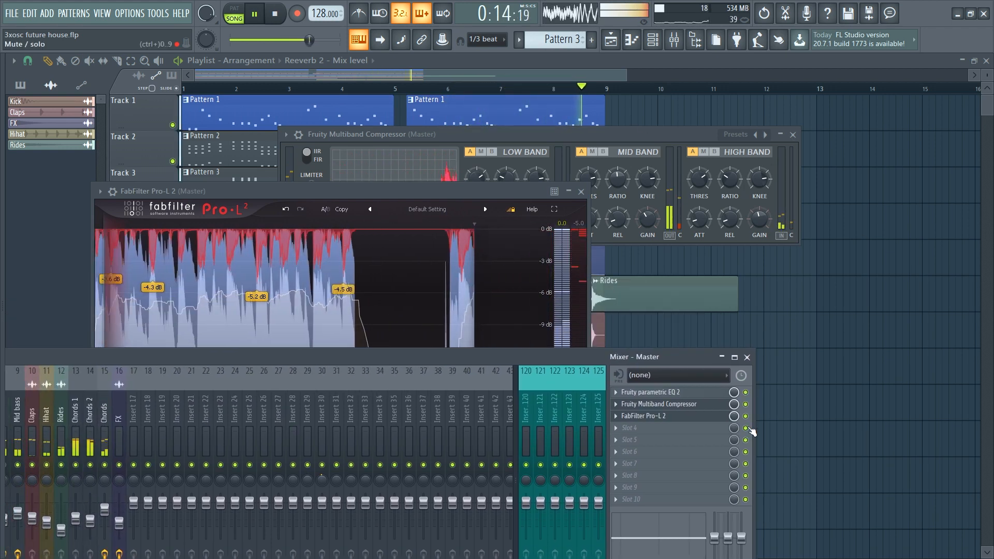